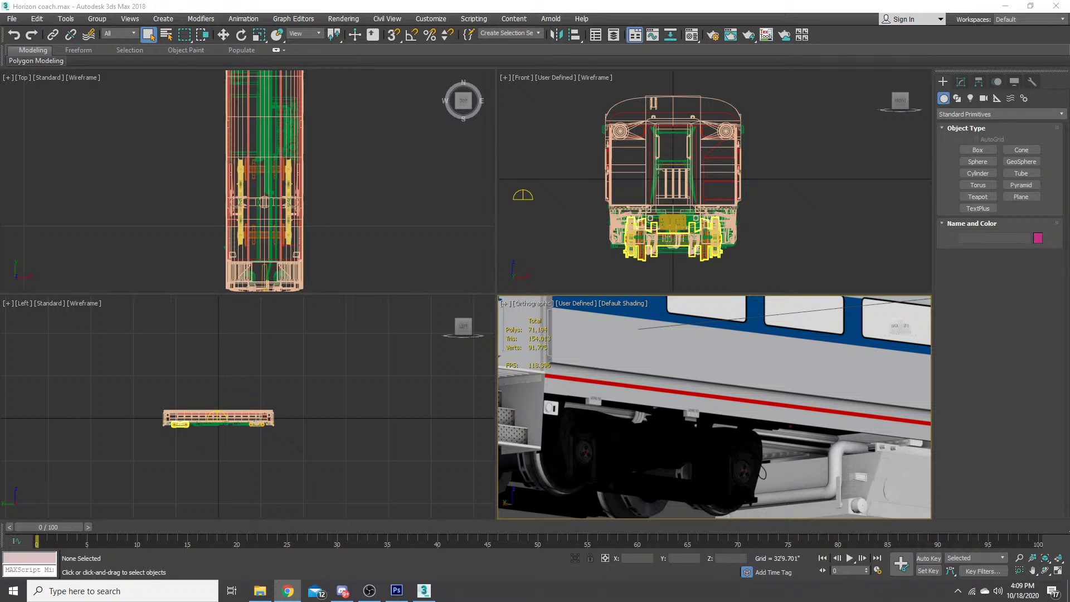
{"action": "left_click_drag", "start_coordinate": [714, 435], "coordinate": [655, 421]}
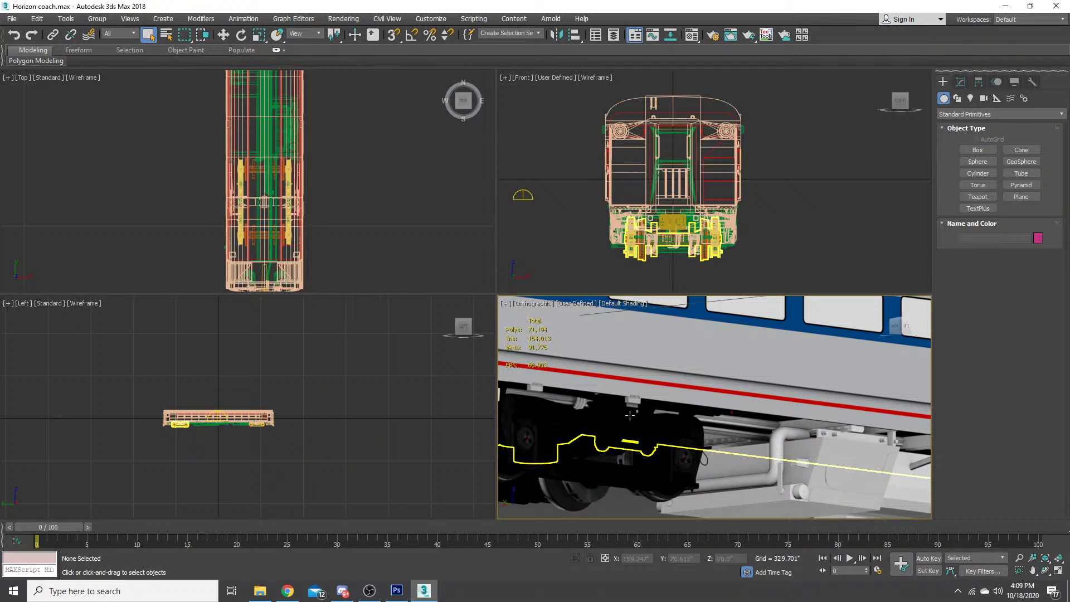
{"action": "key", "text": "alt+Tab"}
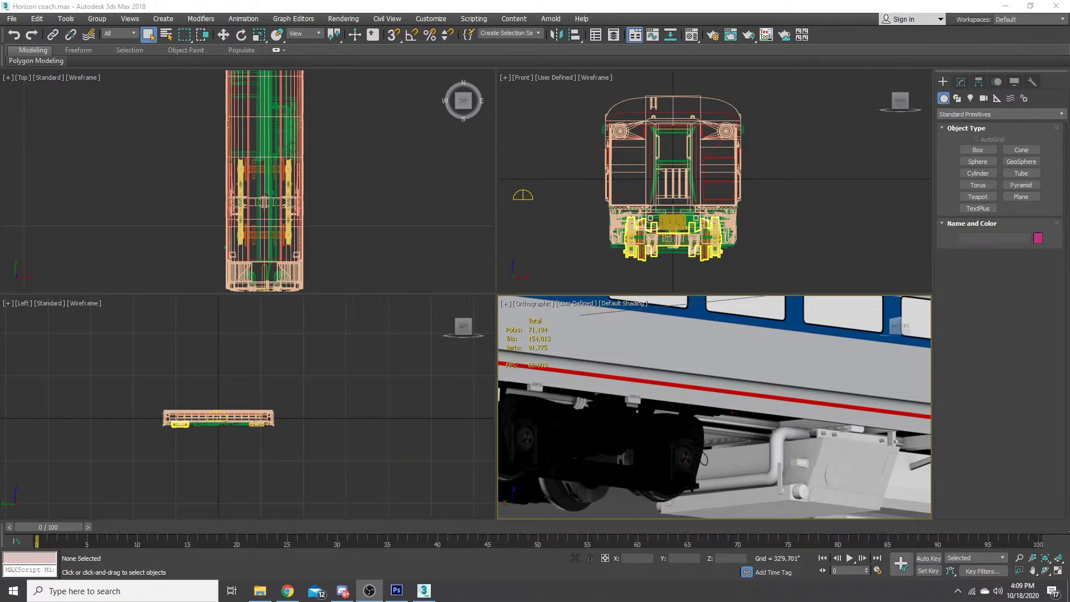
{"action": "key", "text": "alt+Tab"}
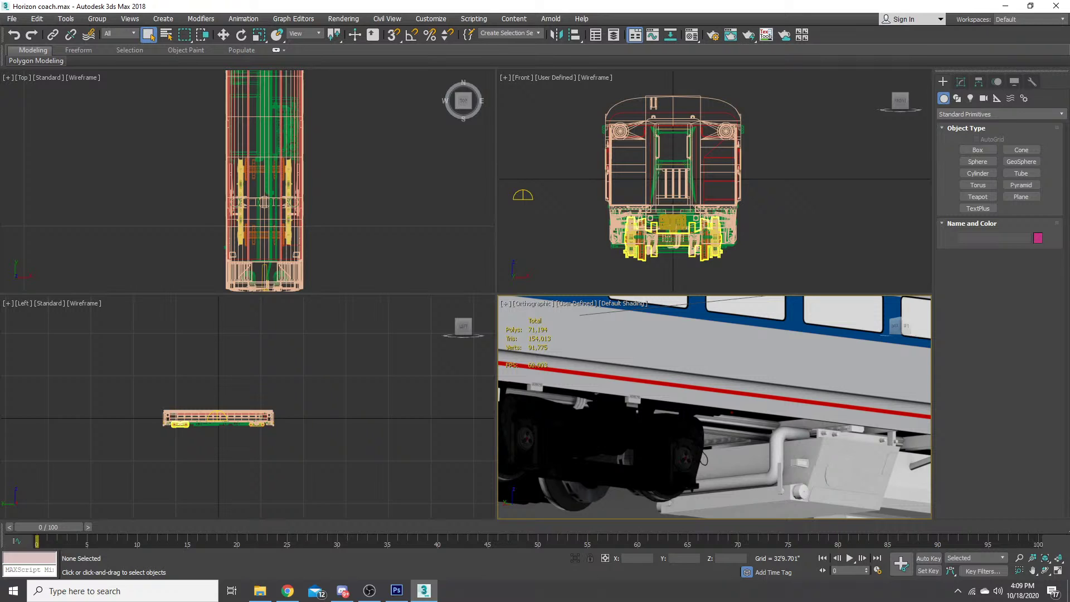
{"action": "key", "text": "alt+Tab"}
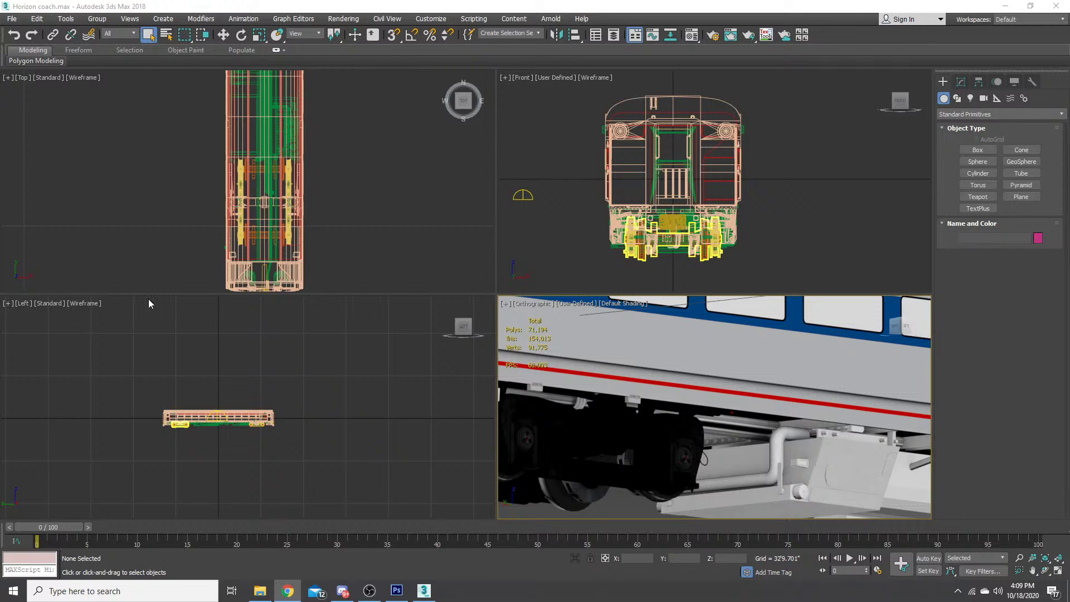
{"action": "mouse_move", "coordinate": [397, 595]}
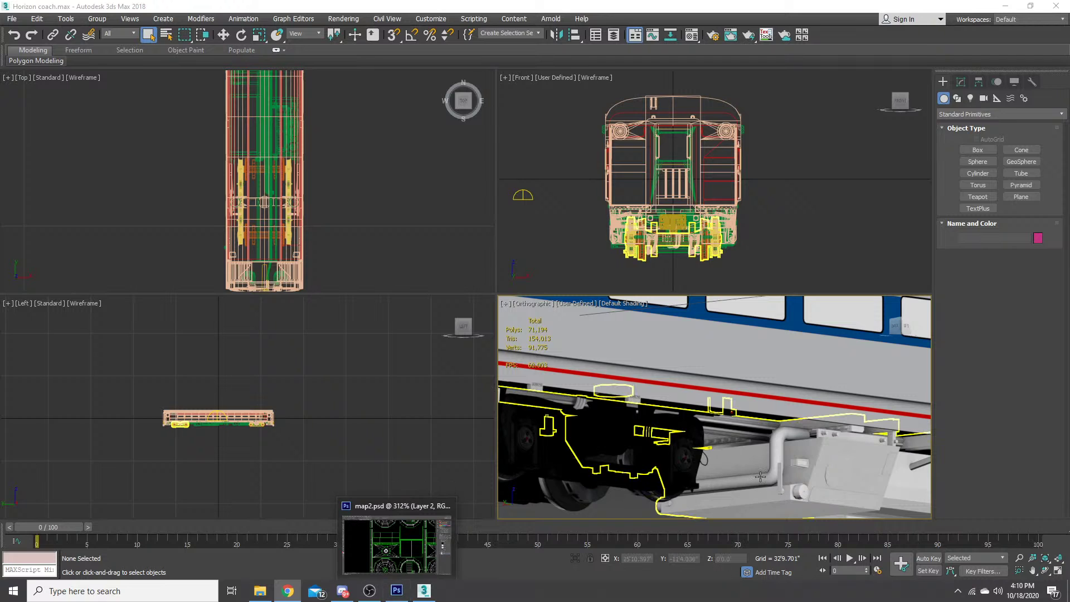
- Select the coach's body shell and hide all unselected objects
{"action": "scroll", "coordinate": [777, 487], "scroll_direction": "down", "scroll_amount": 4}
{"action": "left_click_drag", "start_coordinate": [777, 486], "coordinate": [634, 456]}
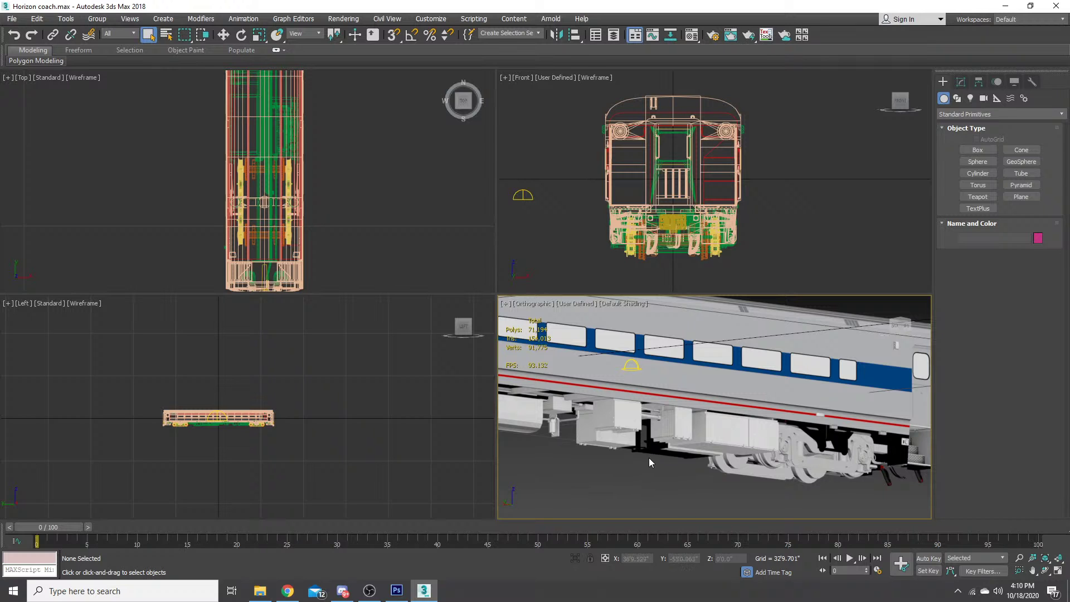
{"action": "scroll", "coordinate": [803, 454], "scroll_direction": "down", "scroll_amount": 3}
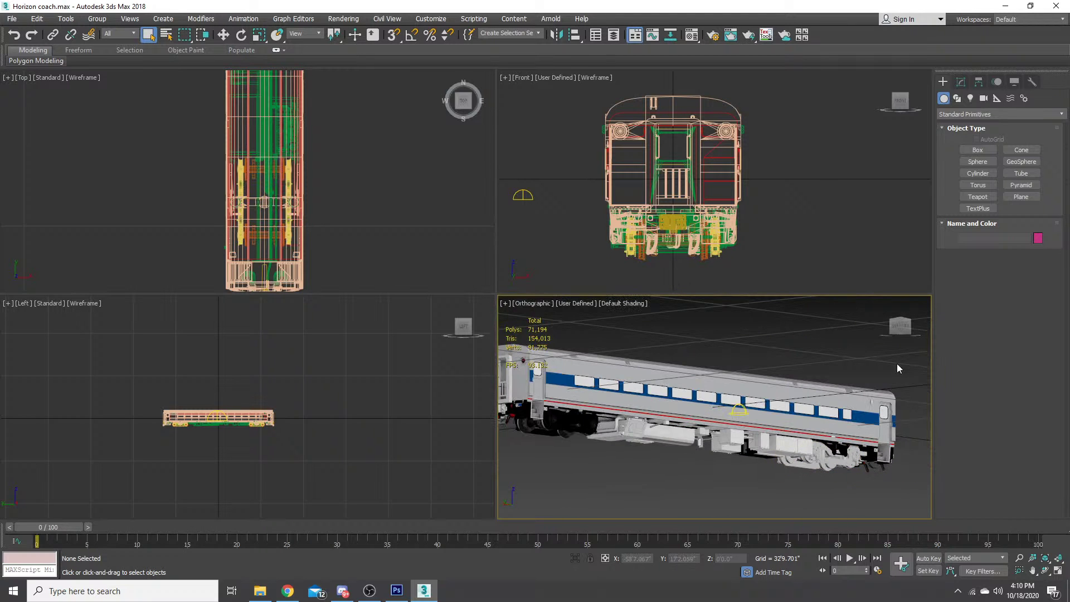
{"action": "left_click_drag", "start_coordinate": [897, 364], "coordinate": [764, 547]}
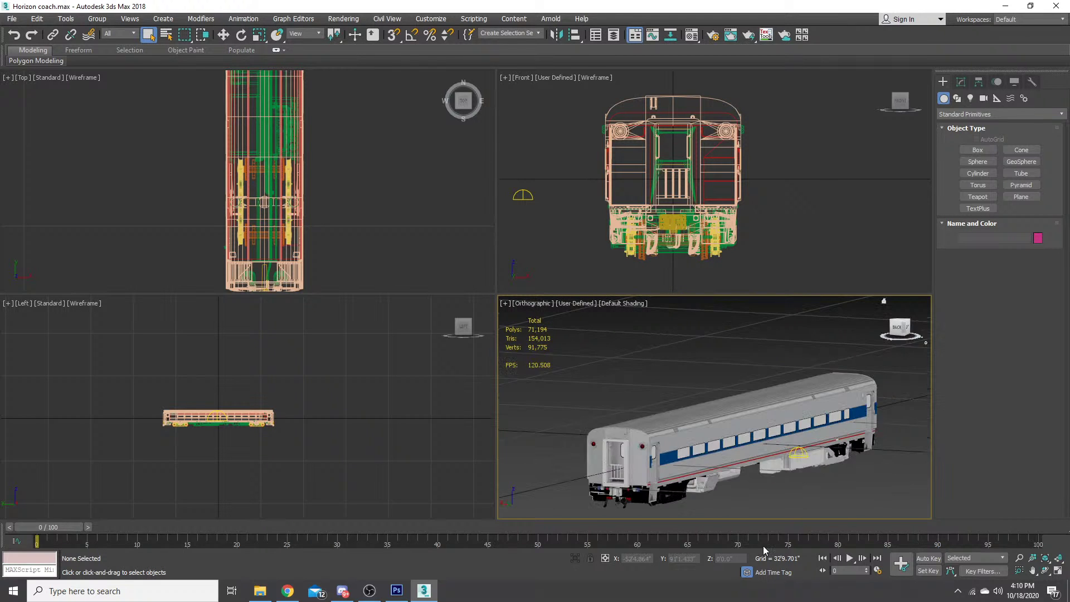
{"action": "scroll", "coordinate": [777, 471], "scroll_direction": "up", "scroll_amount": 5}
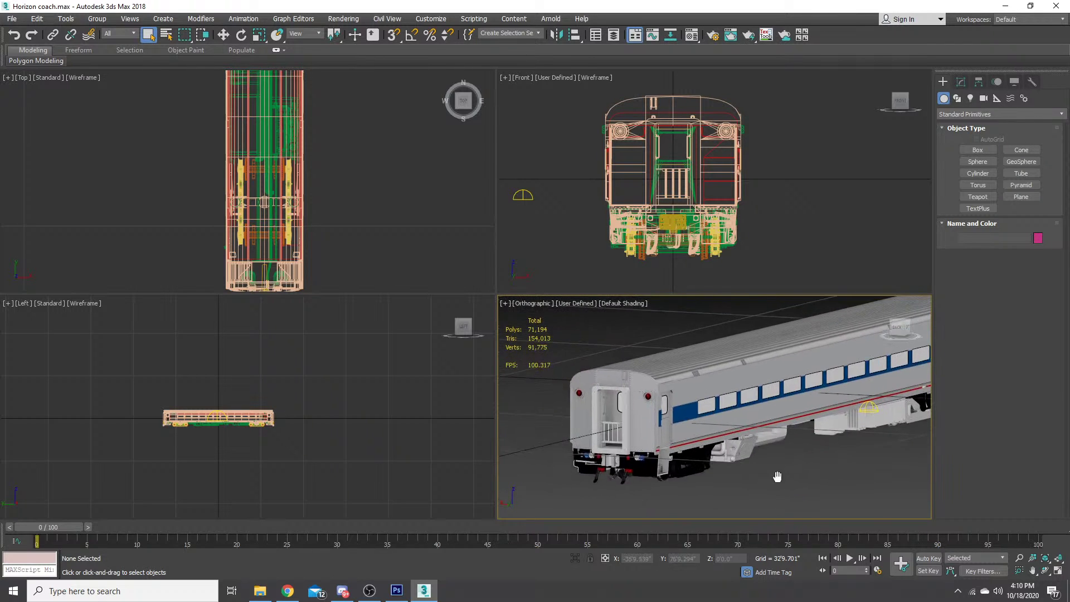
{"action": "left_click", "coordinate": [689, 342]}
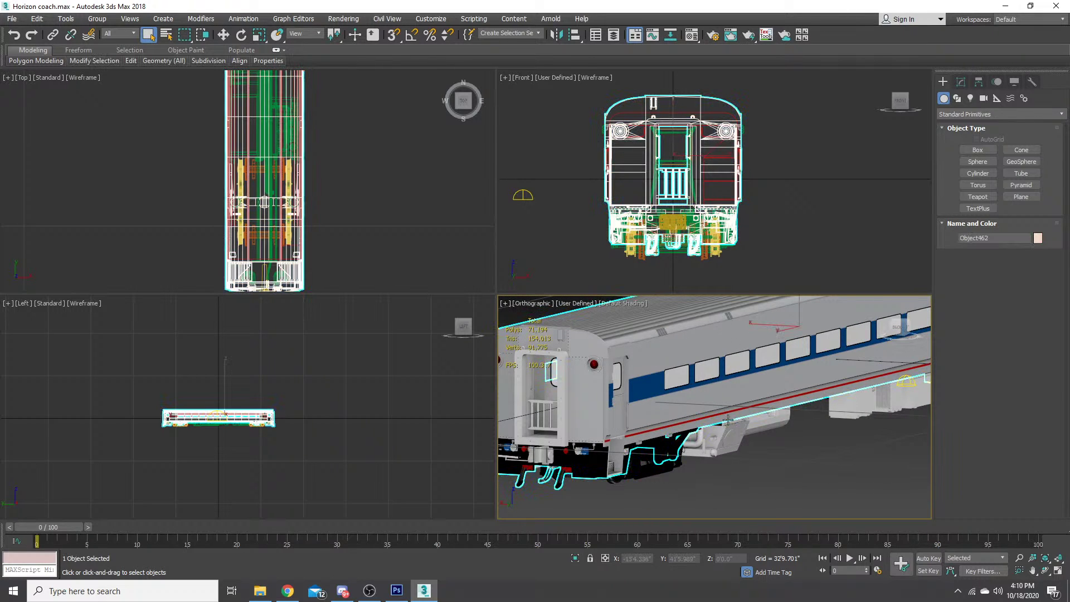
{"action": "key", "text": "z"}
{"action": "right_click", "coordinate": [765, 394]}
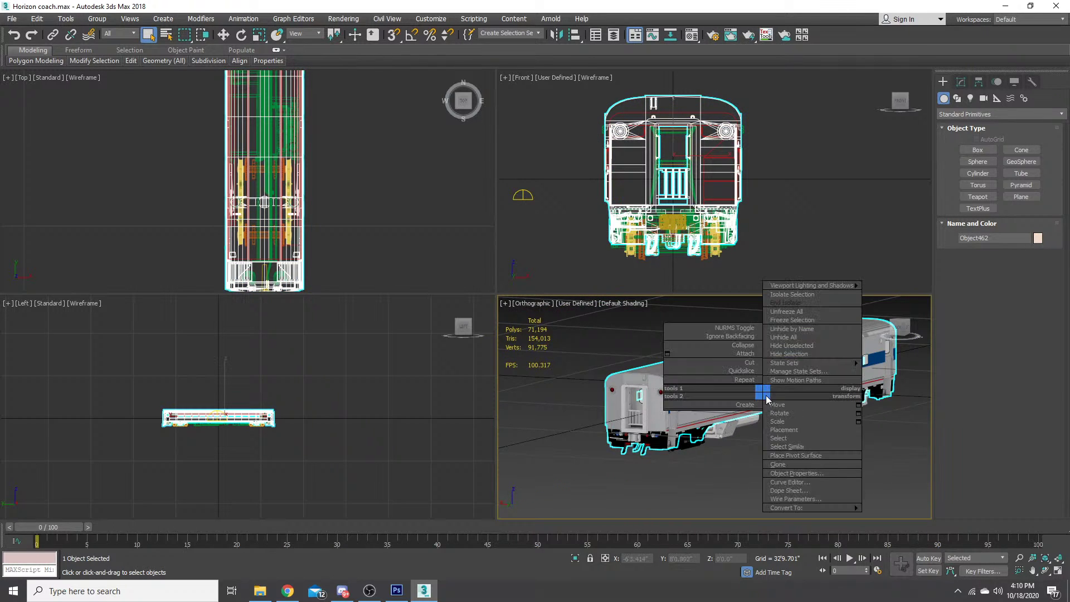
{"action": "left_click", "coordinate": [792, 346]}
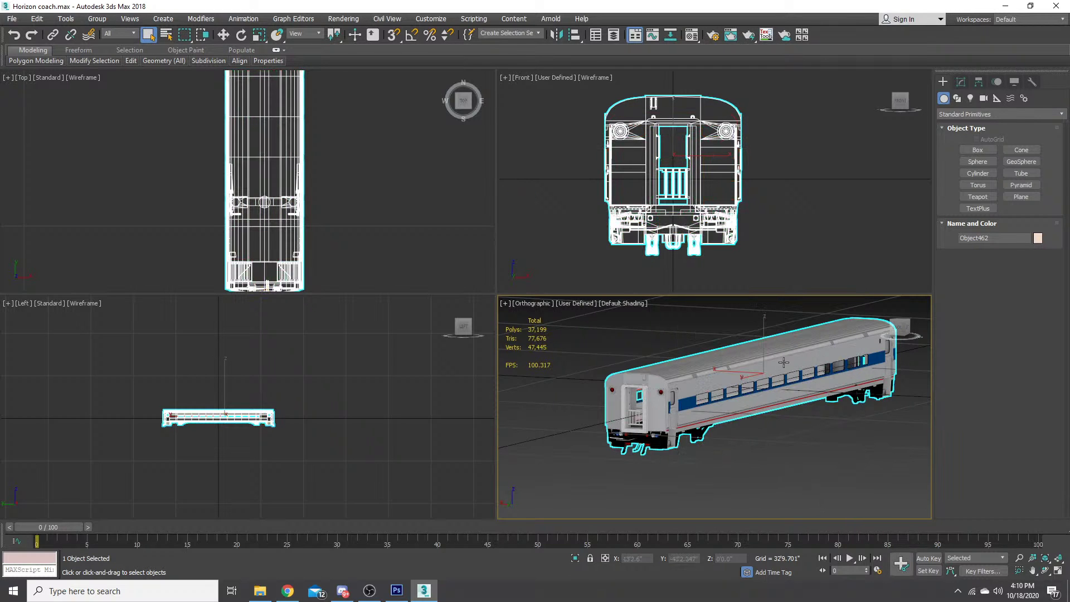
- Examine the red, white and blue striping on the coach body's sides, close up and from several angles
{"action": "left_click", "coordinate": [902, 329]}
{"action": "left_click_drag", "start_coordinate": [903, 330], "coordinate": [821, 438]}
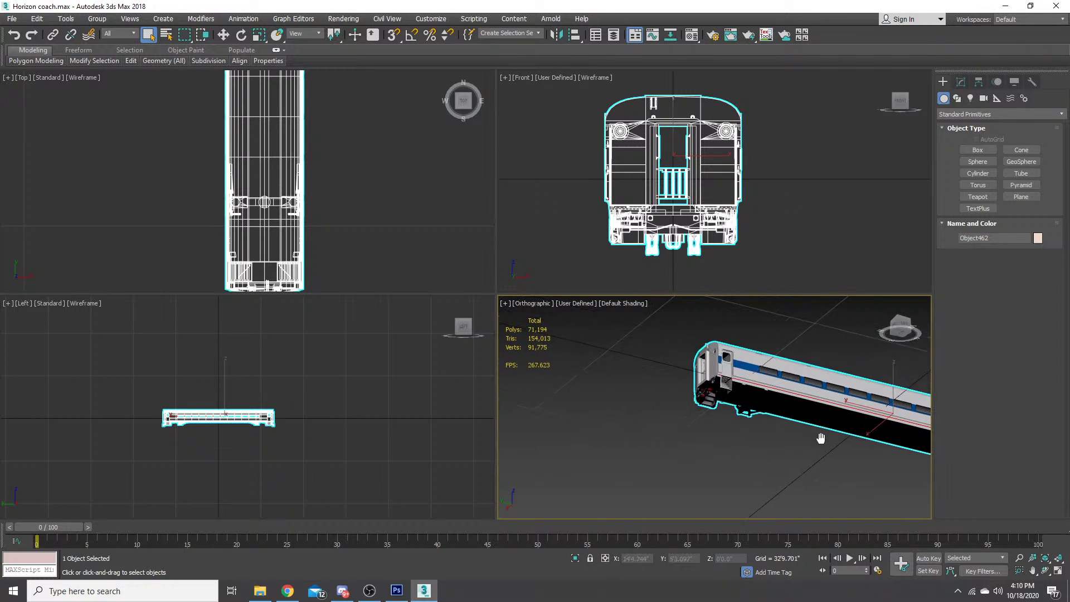
{"action": "left_click", "coordinate": [897, 330]}
{"action": "left_click_drag", "start_coordinate": [897, 330], "coordinate": [718, 437]}
{"action": "scroll", "coordinate": [718, 437], "scroll_direction": "up", "scroll_amount": 6}
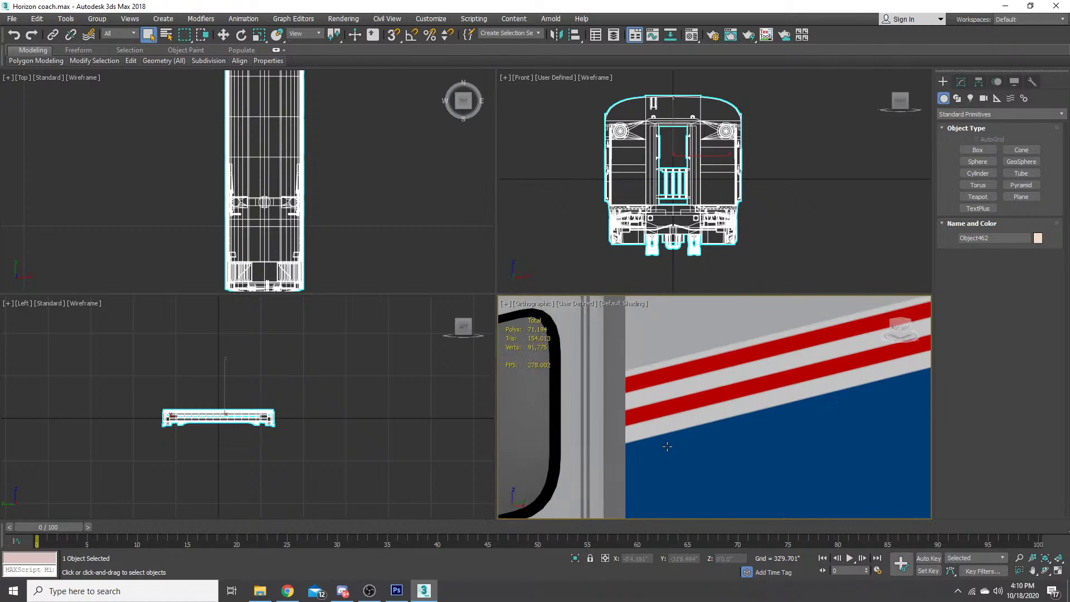
{"action": "scroll", "coordinate": [683, 471], "scroll_direction": "down", "scroll_amount": 5}
{"action": "left_click_drag", "start_coordinate": [684, 471], "coordinate": [725, 417]}
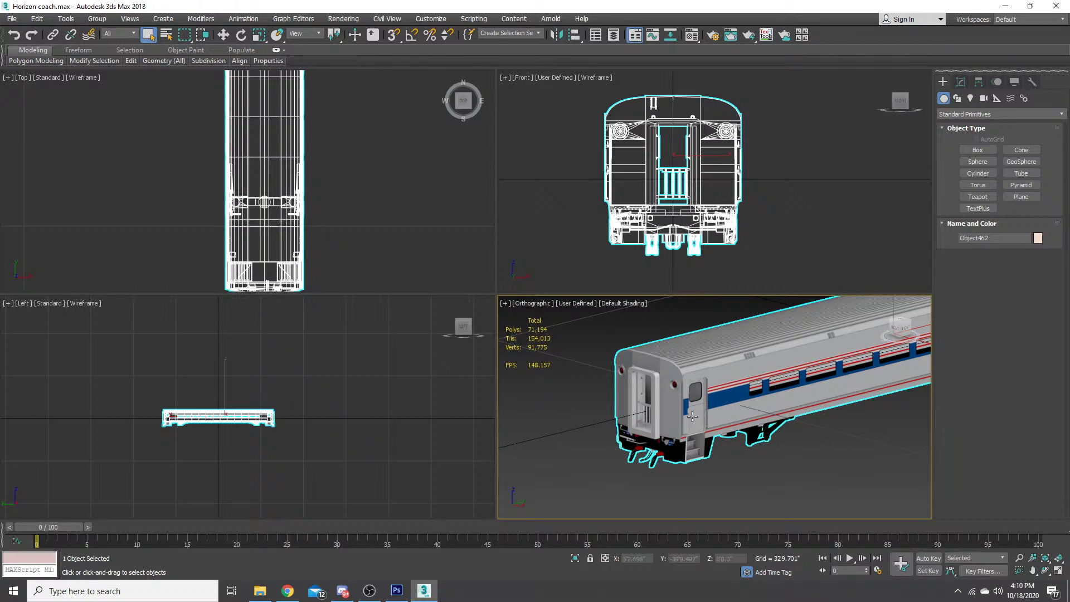
- Inspect the textured lettering on the white and blue connector boxes below the coach's end door
{"action": "scroll", "coordinate": [685, 437], "scroll_direction": "up", "scroll_amount": 2}
{"action": "scroll", "coordinate": [685, 438], "scroll_direction": "up", "scroll_amount": 6}
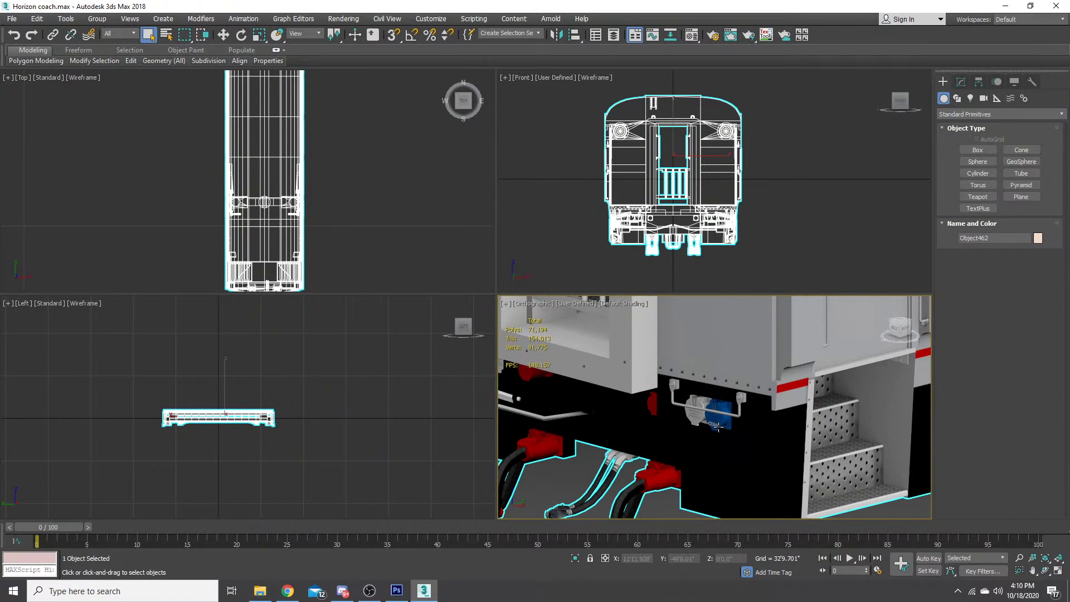
{"action": "scroll", "coordinate": [720, 427], "scroll_direction": "up", "scroll_amount": 5}
{"action": "scroll", "coordinate": [745, 410], "scroll_direction": "up", "scroll_amount": 1}
{"action": "left_click_drag", "start_coordinate": [750, 413], "coordinate": [781, 387]}
{"action": "scroll", "coordinate": [803, 414], "scroll_direction": "down", "scroll_amount": 2}
{"action": "scroll", "coordinate": [721, 406], "scroll_direction": "up", "scroll_amount": 3}
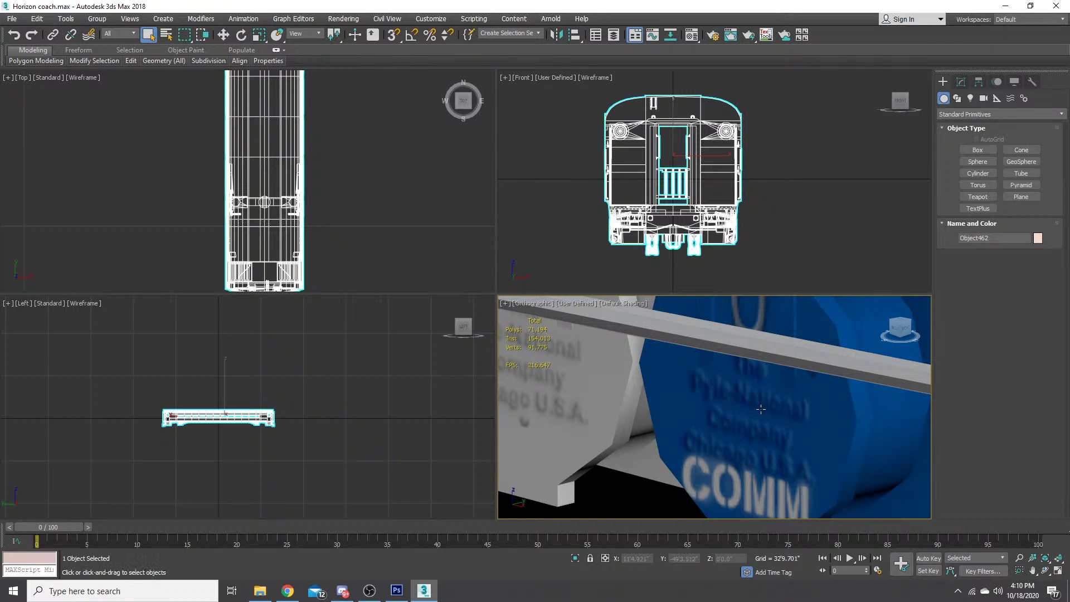
{"action": "scroll", "coordinate": [727, 427], "scroll_direction": "down", "scroll_amount": 1}
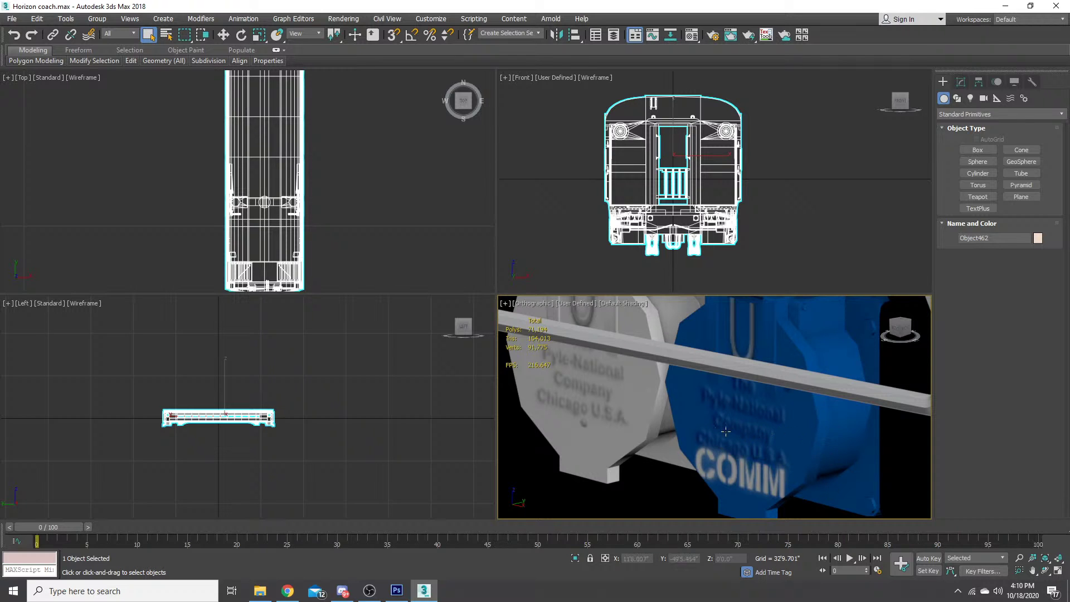
{"action": "scroll", "coordinate": [752, 427], "scroll_direction": "down", "scroll_amount": 6}
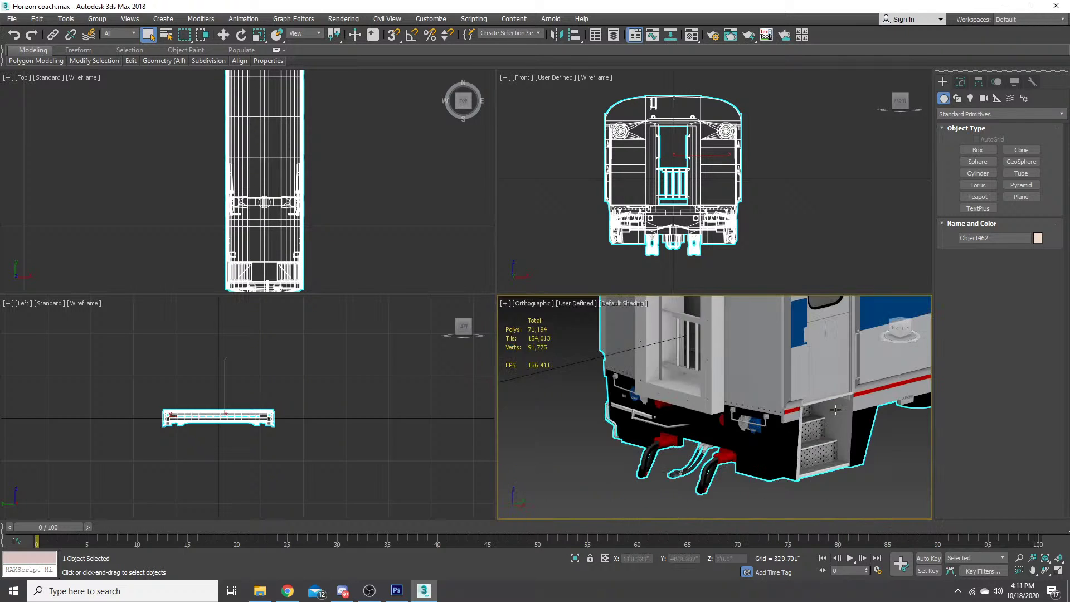
{"action": "scroll", "coordinate": [802, 413], "scroll_direction": "down", "scroll_amount": 8}
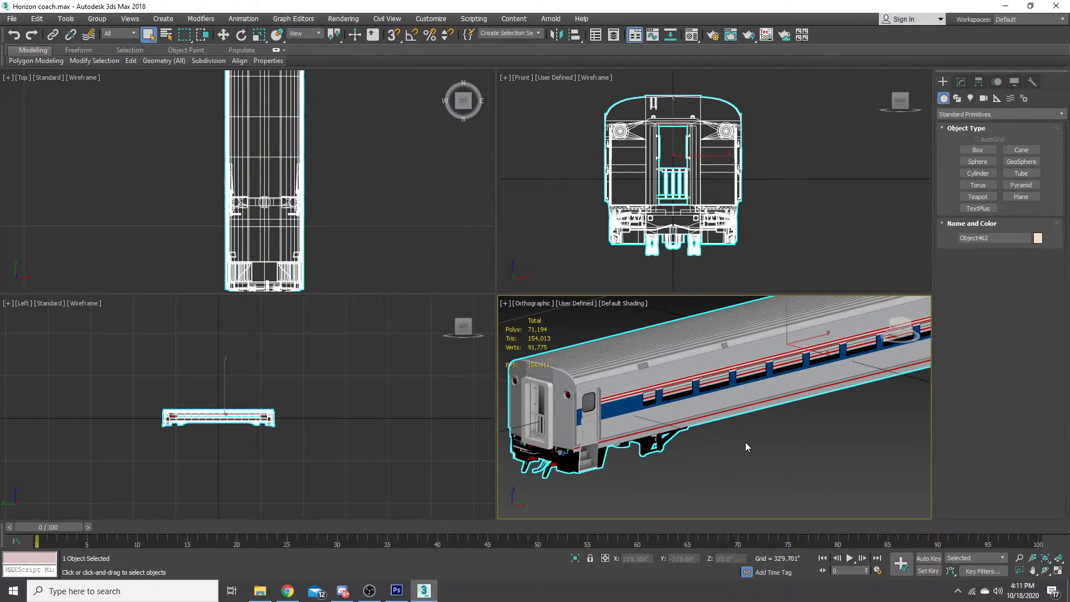
- Select the underfloor equipment object beneath the coach body
{"action": "left_click_drag", "start_coordinate": [744, 440], "coordinate": [701, 425]}
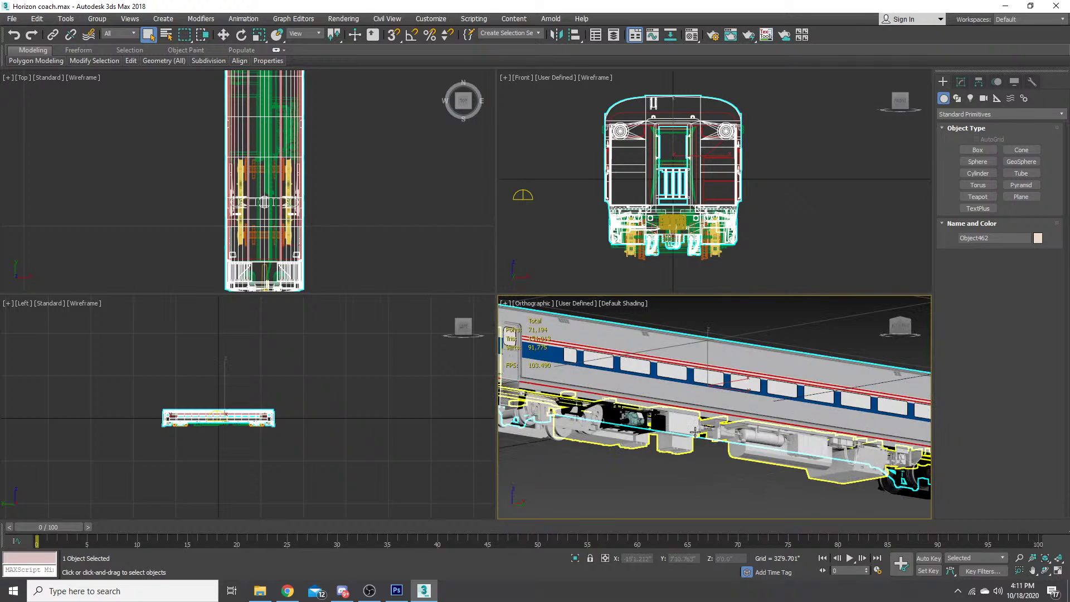
{"action": "left_click", "coordinate": [695, 431]}
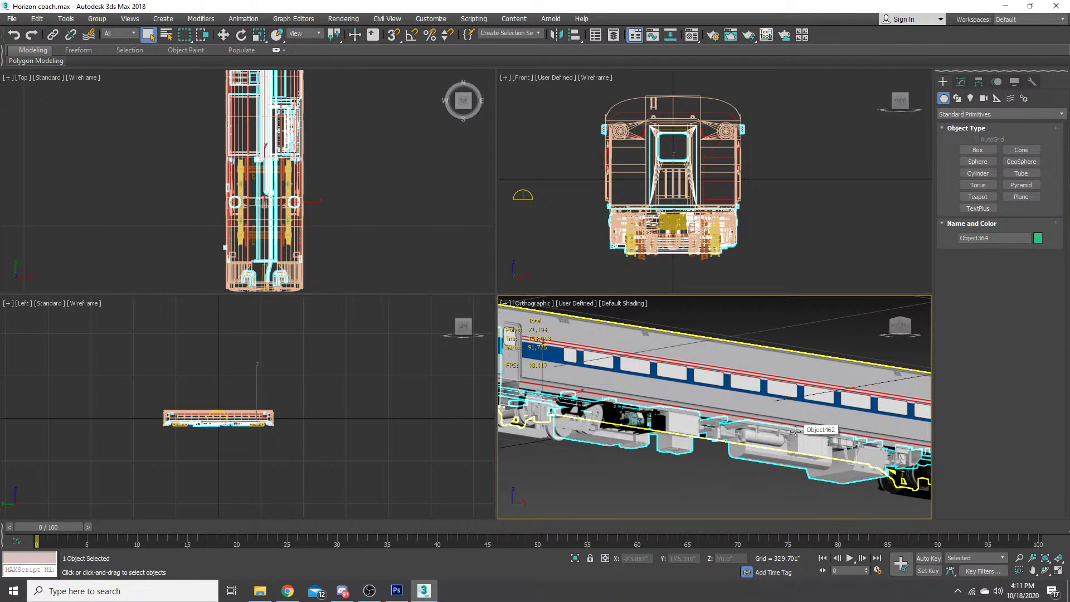
- Switch to map2.psd in Photoshop and hide the wireframe Layer 1 in the Bake group
{"action": "left_click", "coordinate": [397, 592]}
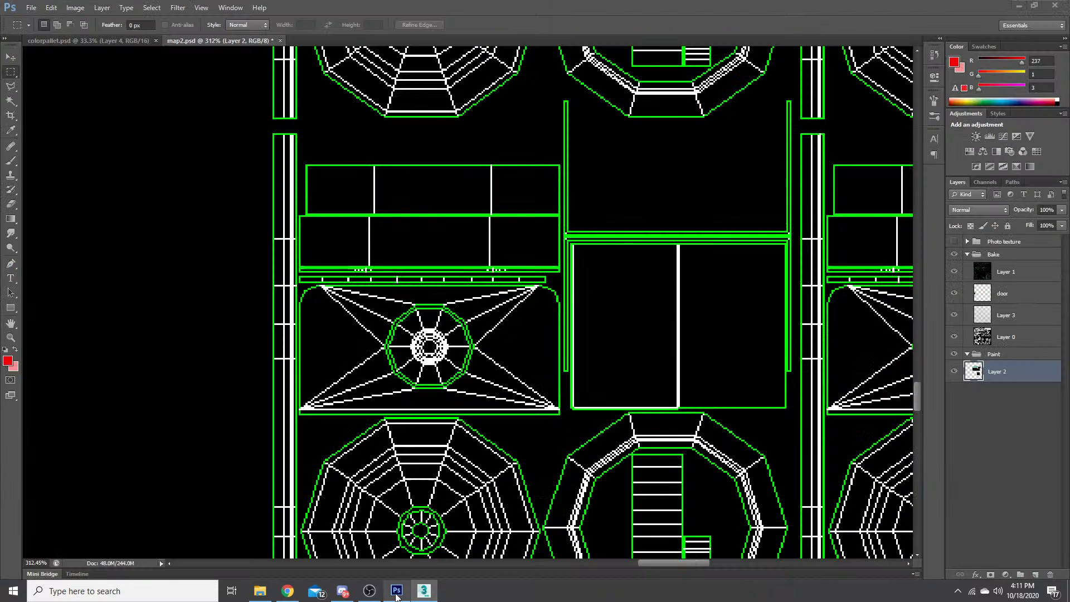
{"action": "scroll", "coordinate": [422, 427], "scroll_direction": "down", "scroll_amount": 3}
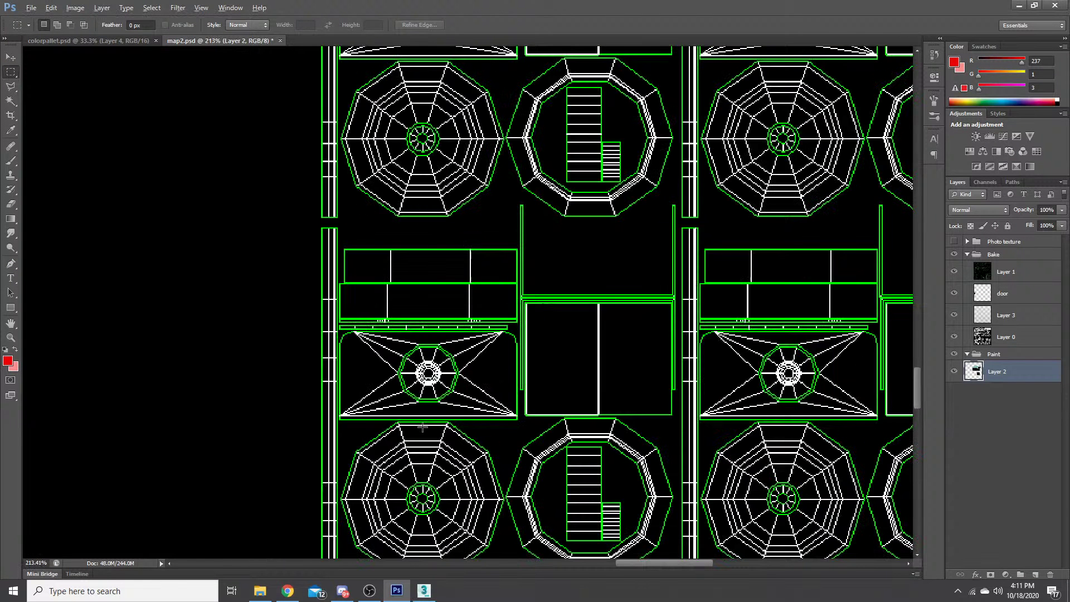
{"action": "scroll", "coordinate": [304, 401], "scroll_direction": "down", "scroll_amount": 10}
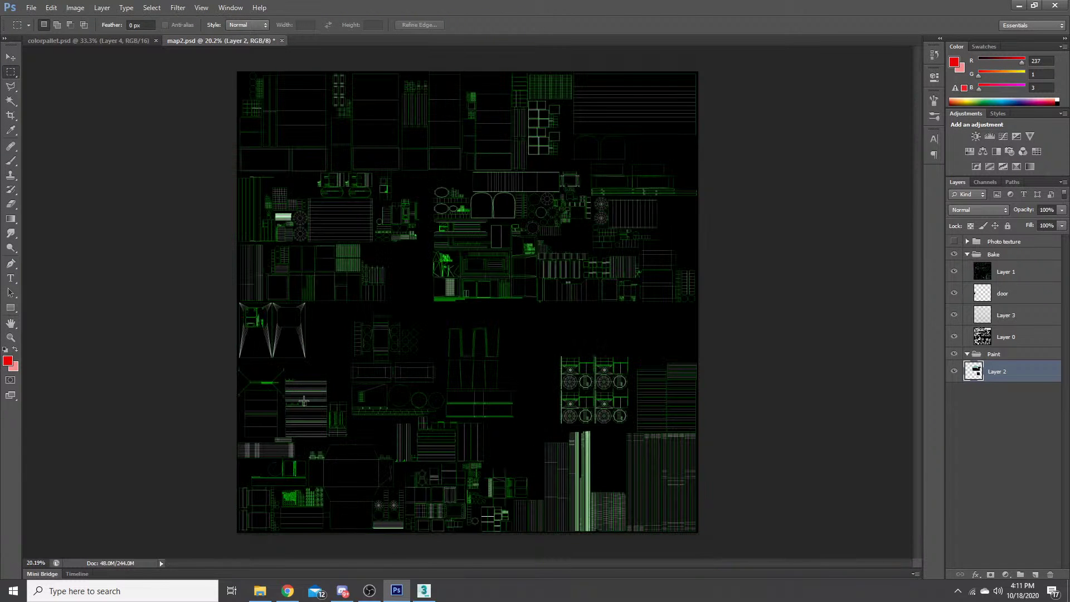
{"action": "scroll", "coordinate": [303, 401], "scroll_direction": "up", "scroll_amount": 1}
{"action": "left_click", "coordinate": [954, 272]}
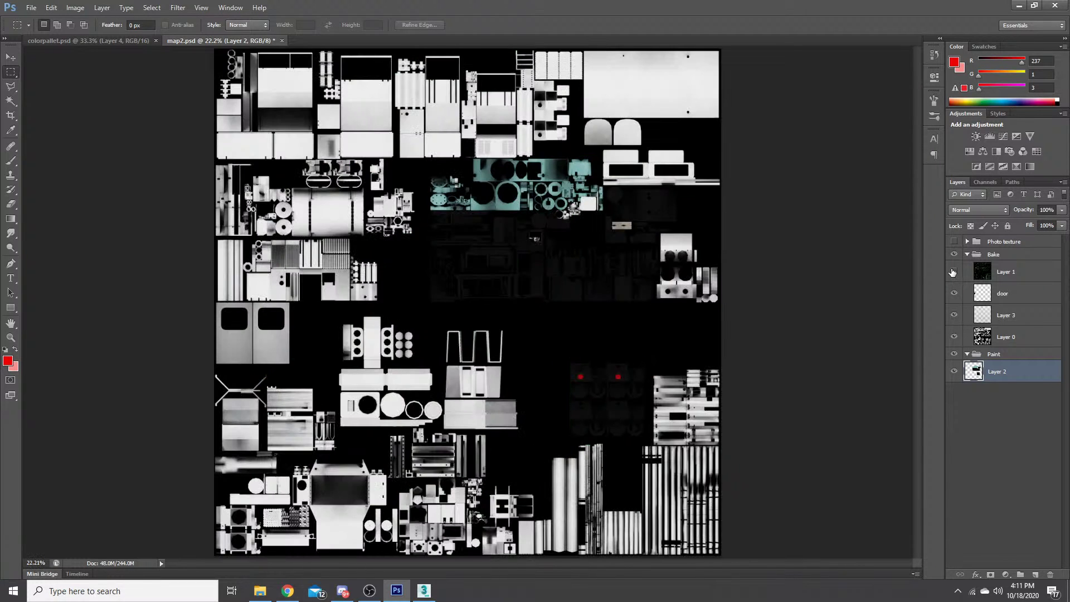
- Examine the baked parts in map2.psd, especially the large bolted housing and its white end panel with two dark slots
{"action": "scroll", "coordinate": [575, 411], "scroll_direction": "down", "scroll_amount": 1}
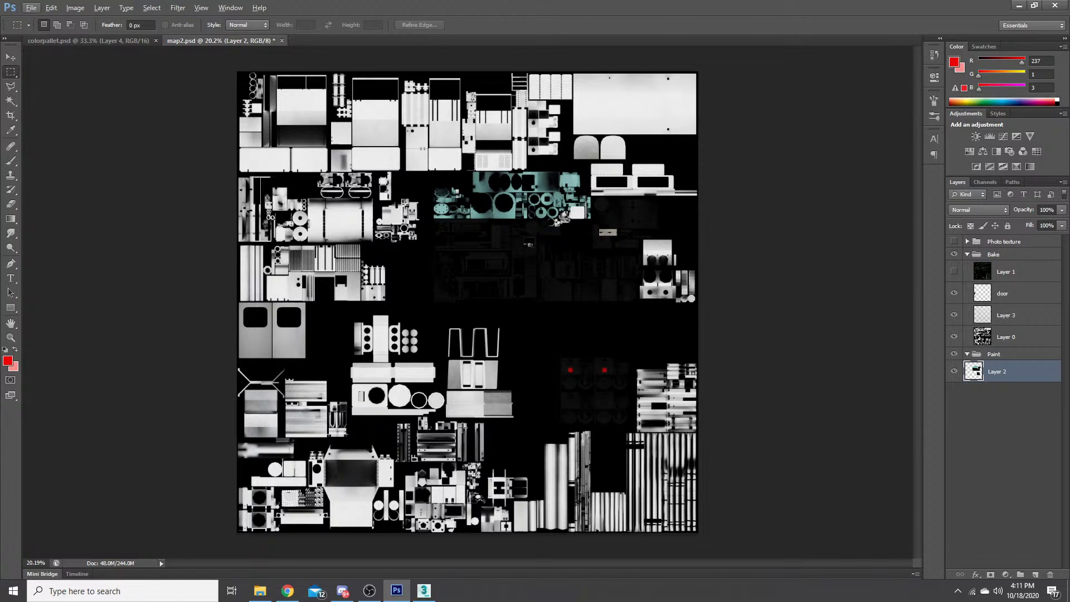
{"action": "scroll", "coordinate": [385, 463], "scroll_direction": "up", "scroll_amount": 5}
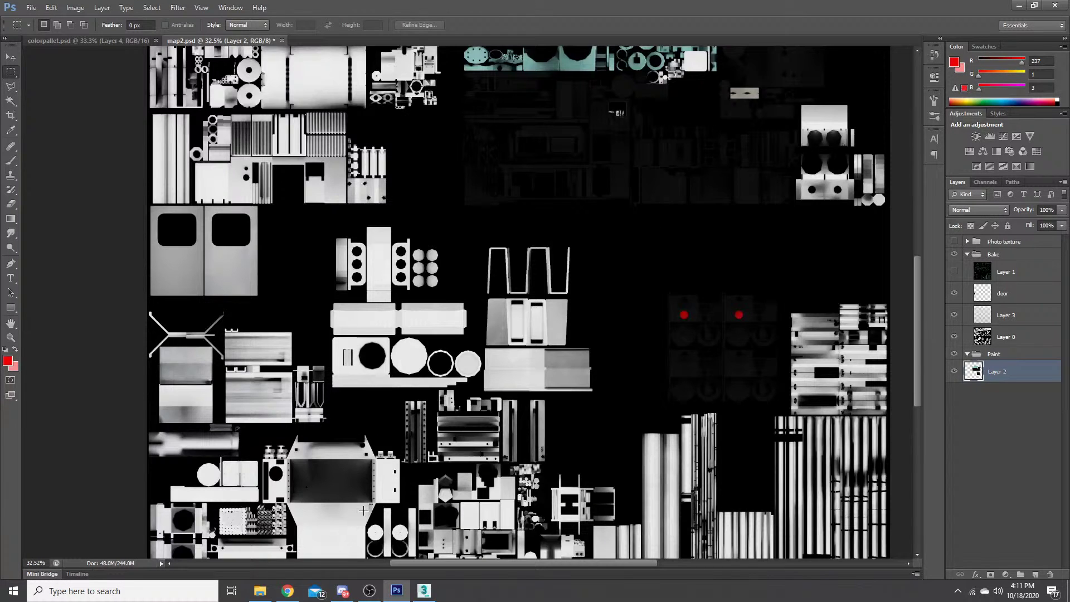
{"action": "scroll", "coordinate": [364, 510], "scroll_direction": "up", "scroll_amount": 6}
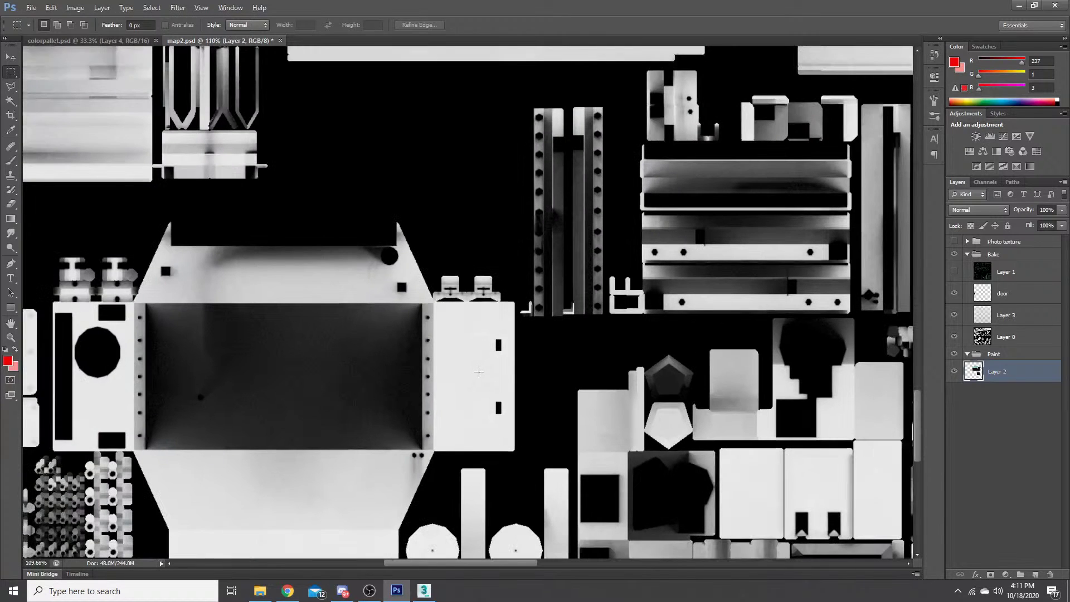
{"action": "scroll", "coordinate": [479, 372], "scroll_direction": "down", "scroll_amount": 6}
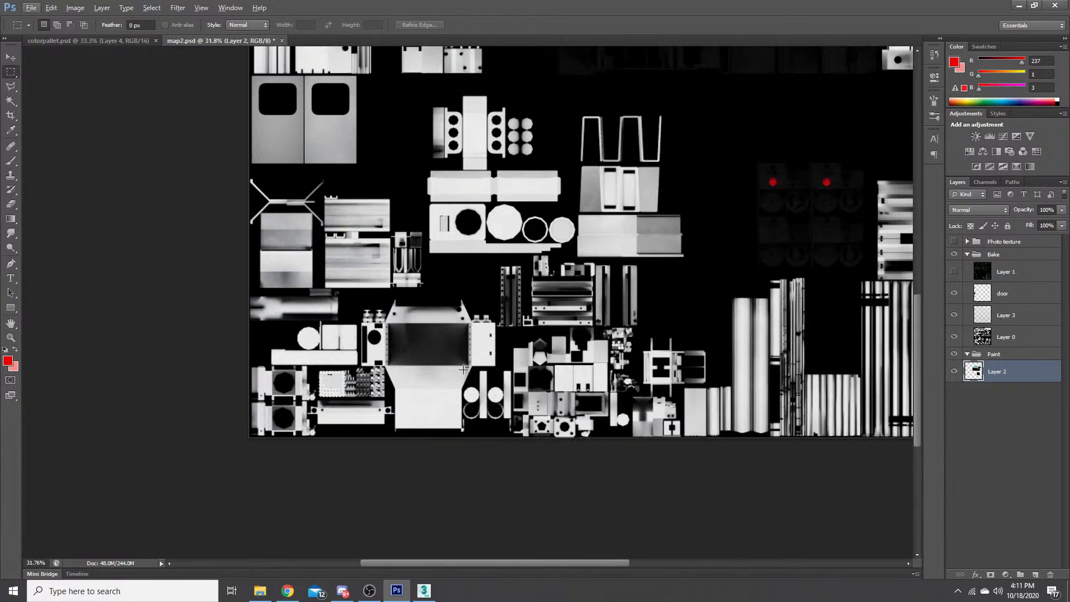
{"action": "scroll", "coordinate": [463, 369], "scroll_direction": "down", "scroll_amount": 3}
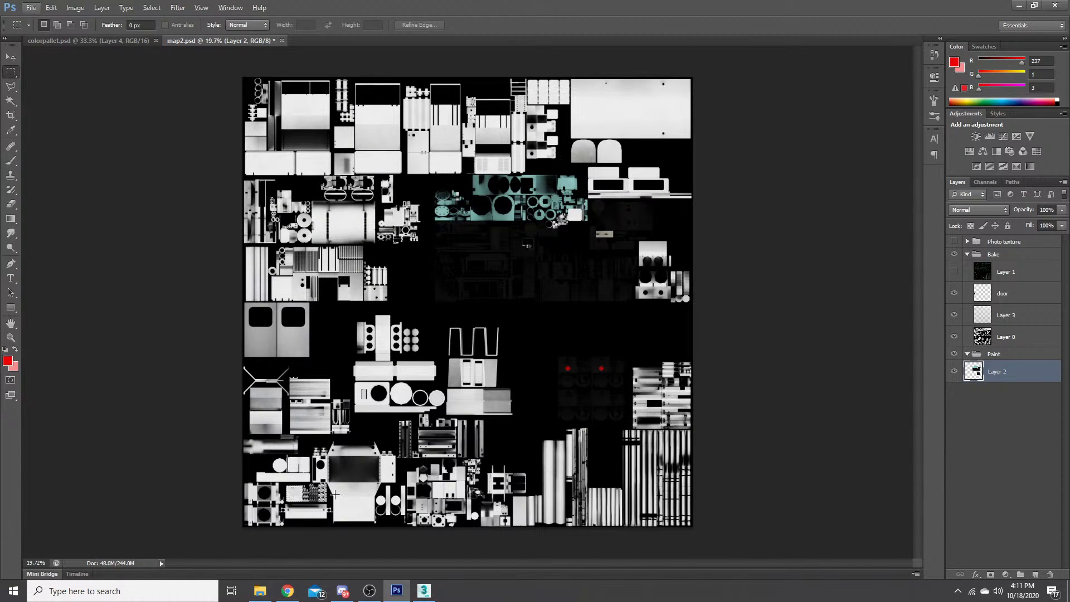
{"action": "scroll", "coordinate": [335, 494], "scroll_direction": "up", "scroll_amount": 5}
{"action": "scroll", "coordinate": [403, 415], "scroll_direction": "up", "scroll_amount": 5}
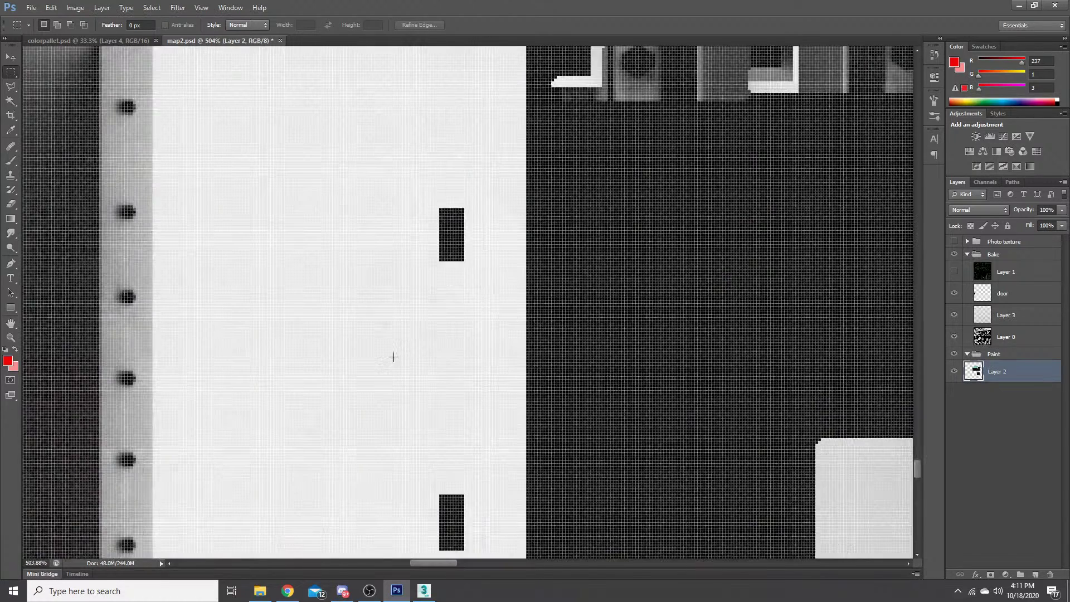
{"action": "scroll", "coordinate": [394, 357], "scroll_direction": "up", "scroll_amount": 1}
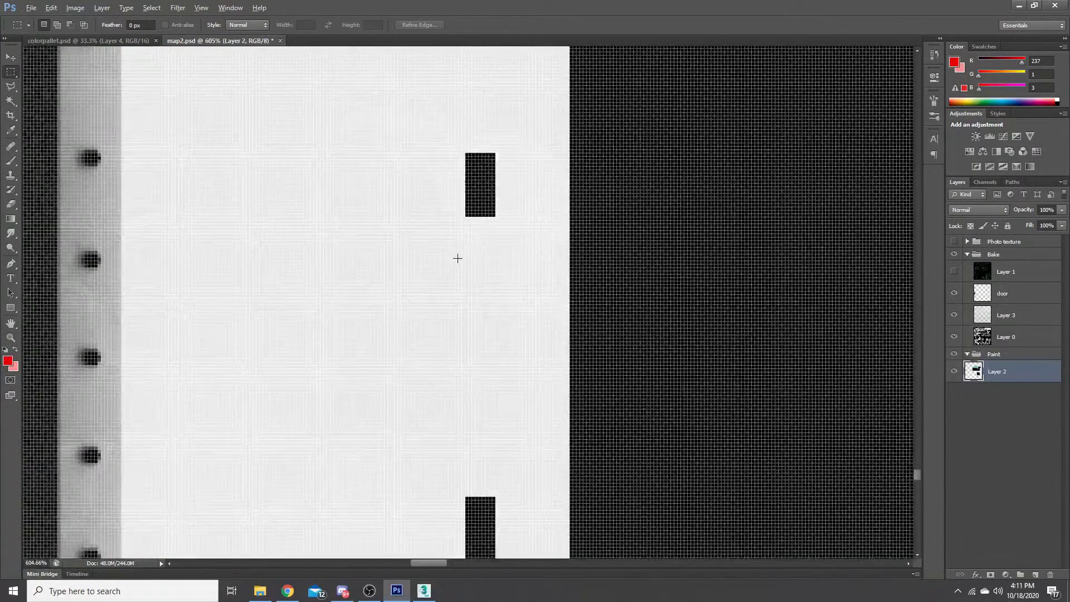
- Marquee an area about 30 by 83 px between the two dark slots on the housing's white end panel
{"action": "scroll", "coordinate": [458, 258], "scroll_direction": "down", "scroll_amount": 1}
{"action": "left_click_drag", "start_coordinate": [382, 221], "coordinate": [469, 465]}
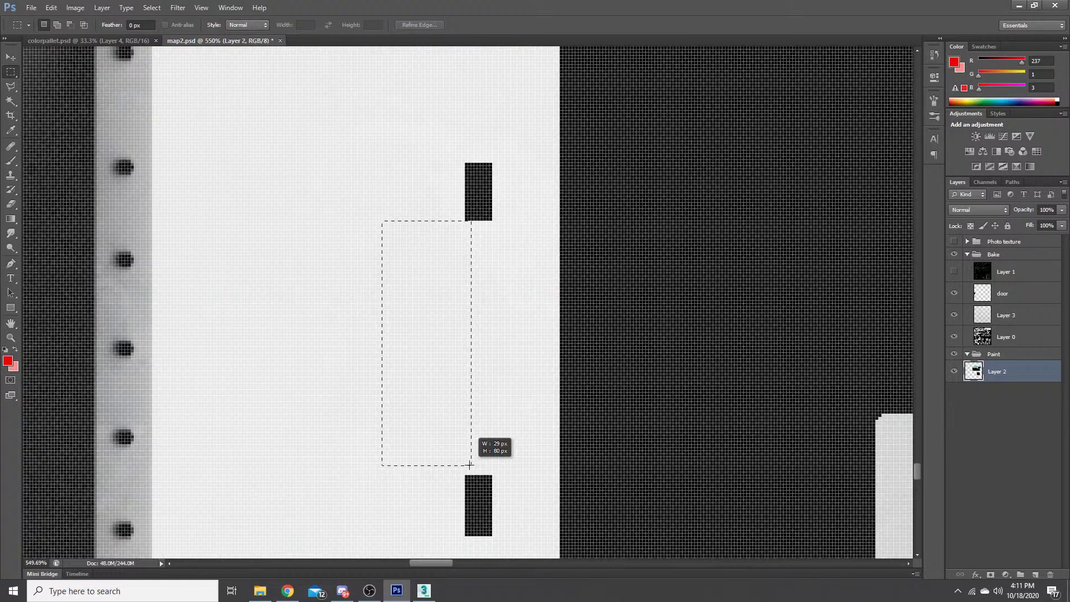
{"action": "left_click_drag", "start_coordinate": [470, 465], "coordinate": [473, 474]}
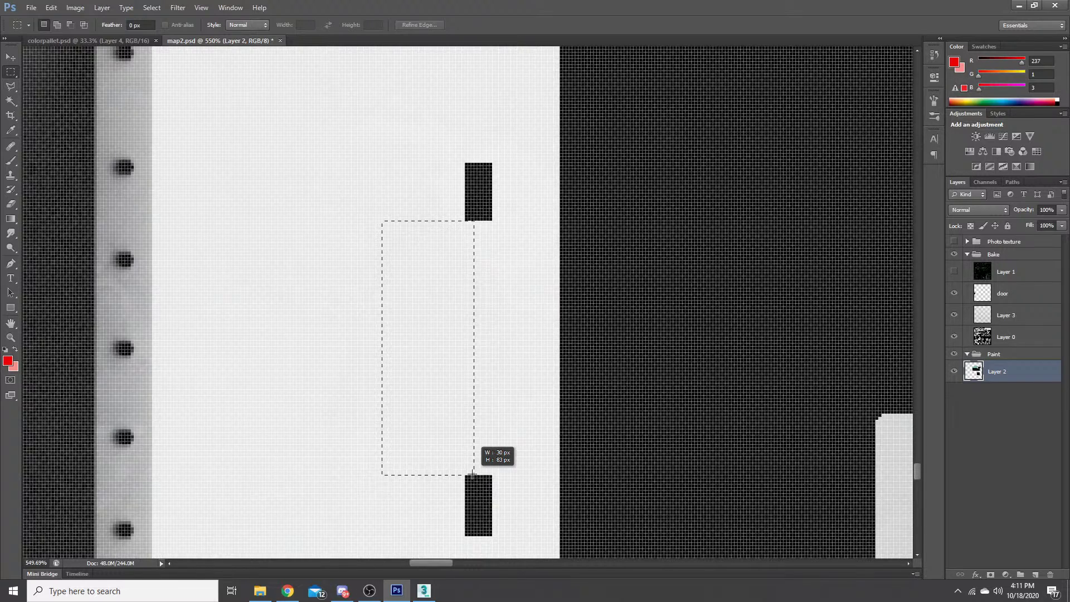
{"action": "scroll", "coordinate": [323, 307], "scroll_direction": "down", "scroll_amount": 15}
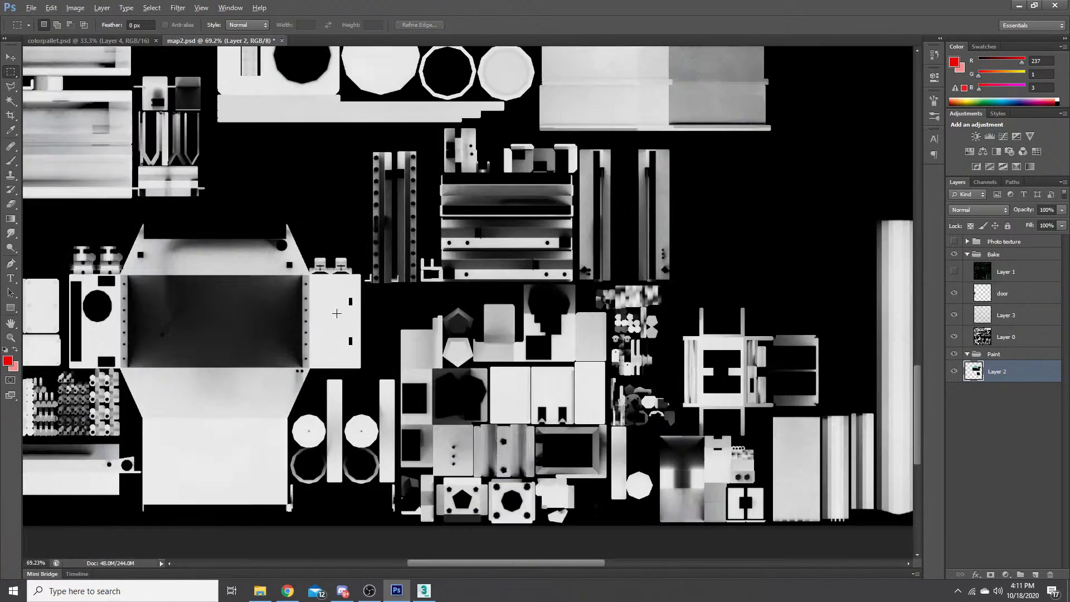
- Examine the dark unwrapped parts with the red circles and the unpainted parts across the rest of map2.psd
{"action": "scroll", "coordinate": [337, 313], "scroll_direction": "down", "scroll_amount": 5}
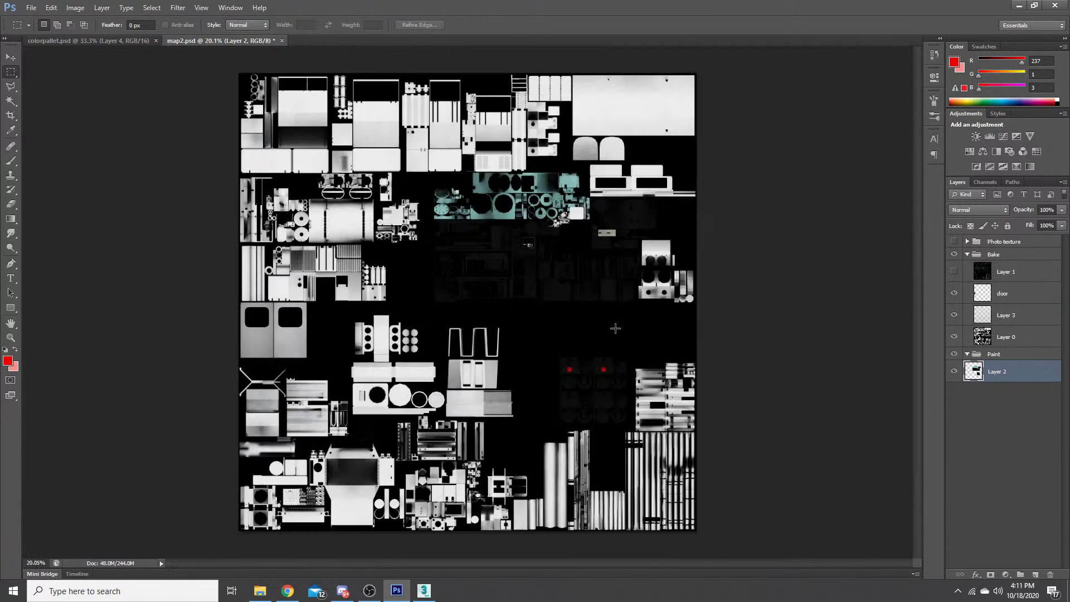
{"action": "scroll", "coordinate": [621, 386], "scroll_direction": "up", "scroll_amount": 2}
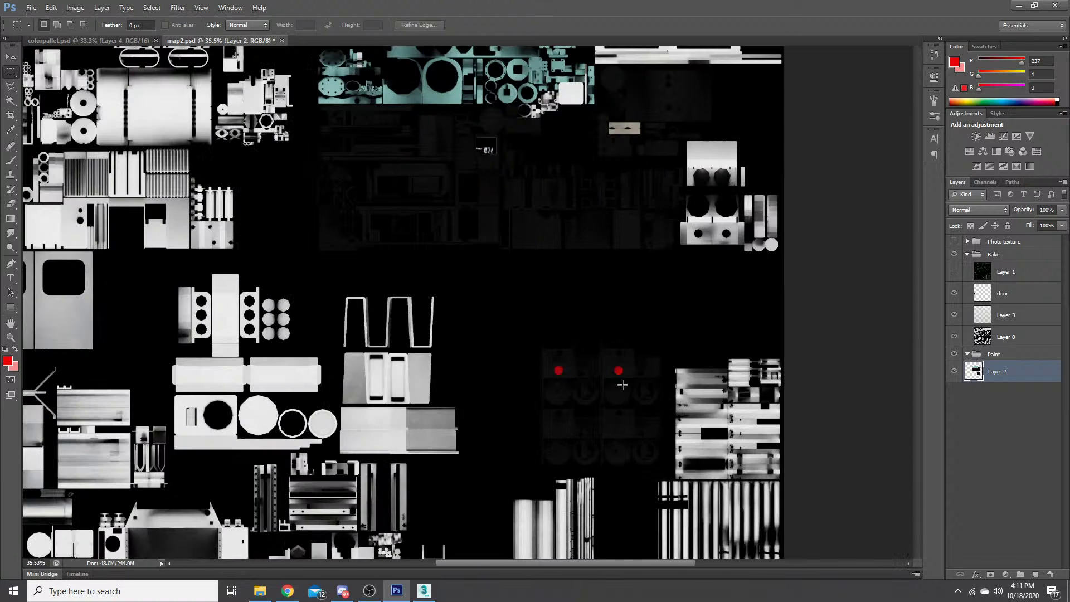
{"action": "scroll", "coordinate": [622, 385], "scroll_direction": "up", "scroll_amount": 10}
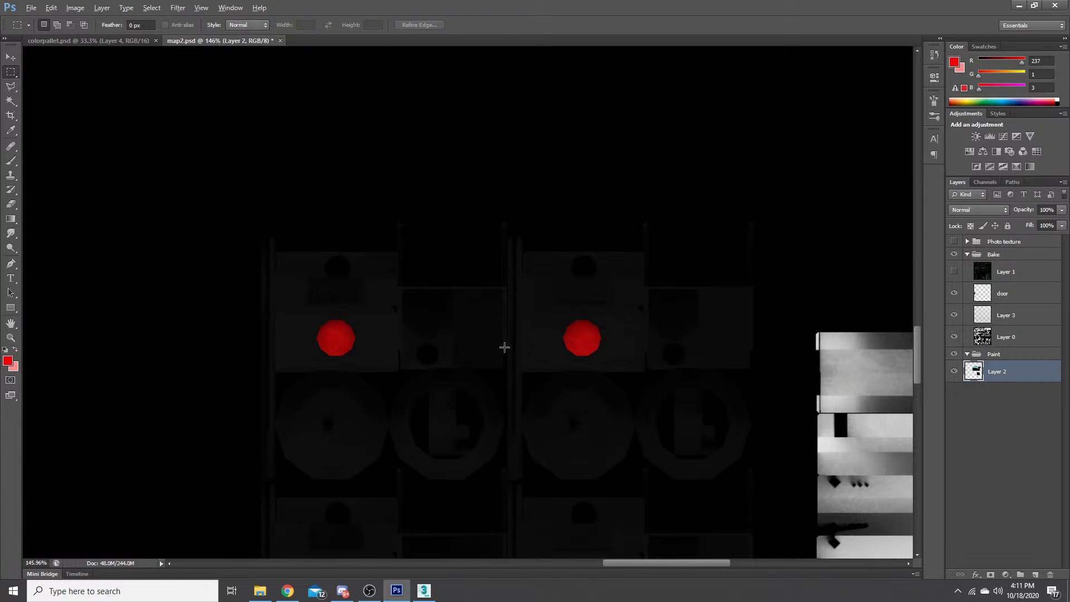
{"action": "scroll", "coordinate": [505, 347], "scroll_direction": "down", "scroll_amount": 8}
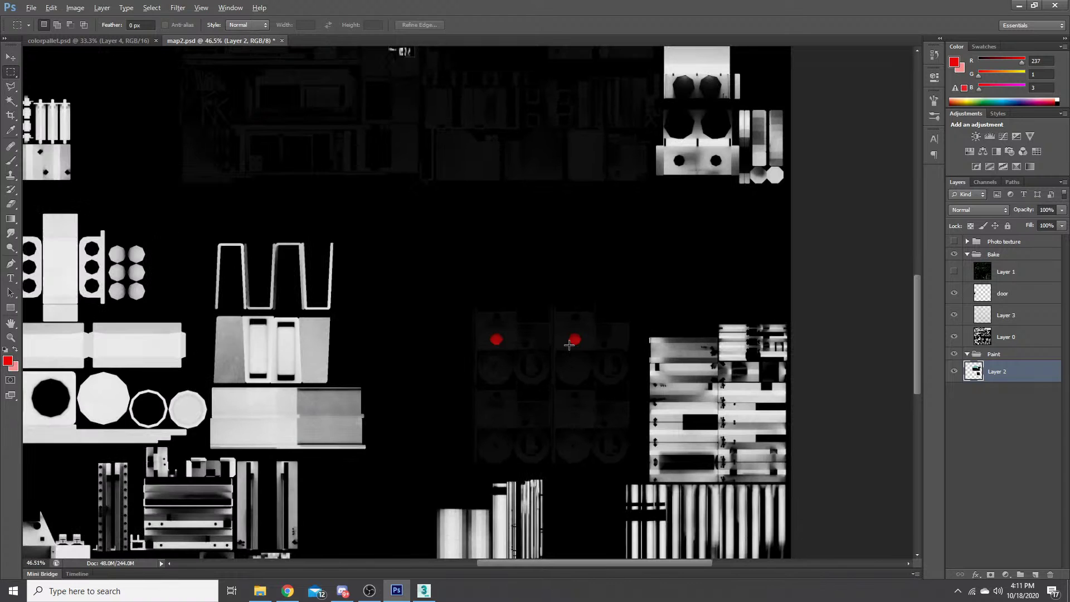
{"action": "scroll", "coordinate": [569, 345], "scroll_direction": "down", "scroll_amount": 1}
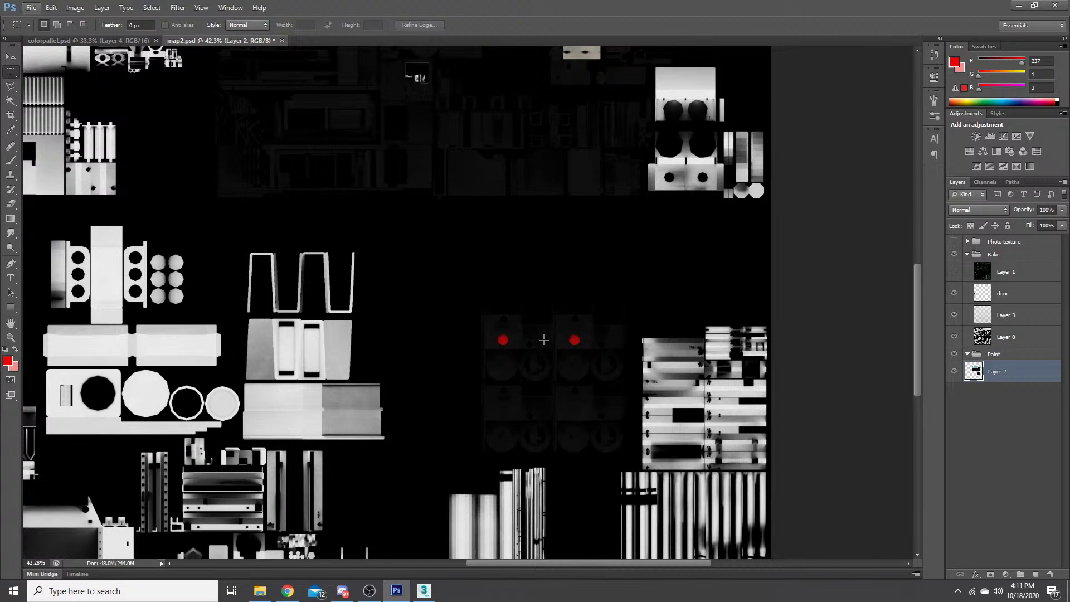
{"action": "scroll", "coordinate": [544, 340], "scroll_direction": "down", "scroll_amount": 6}
{"action": "scroll", "coordinate": [519, 336], "scroll_direction": "down", "scroll_amount": 2}
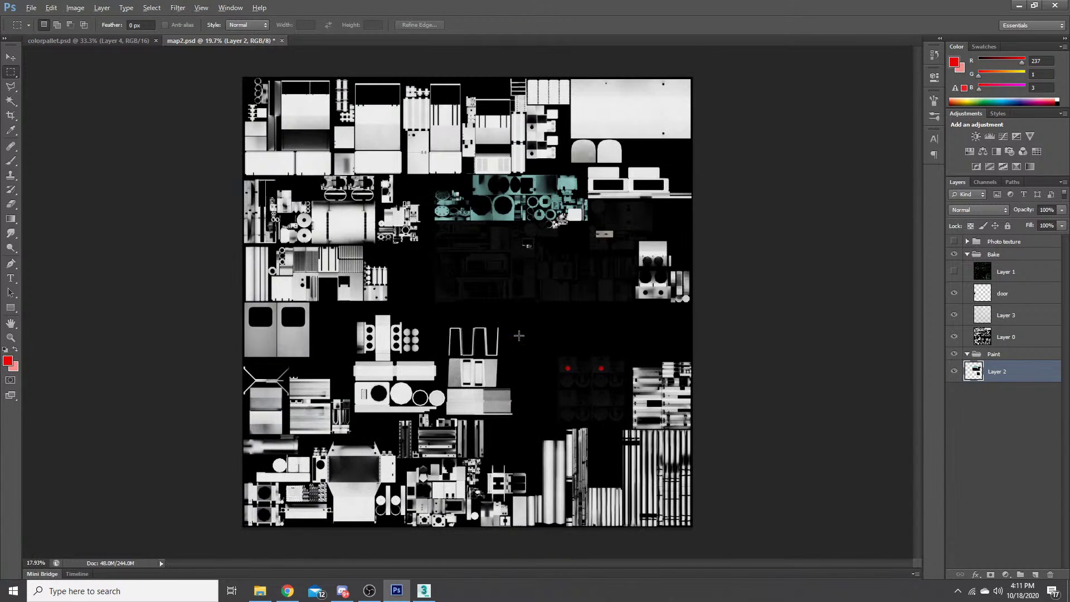
{"action": "scroll", "coordinate": [519, 336], "scroll_direction": "down", "scroll_amount": 1}
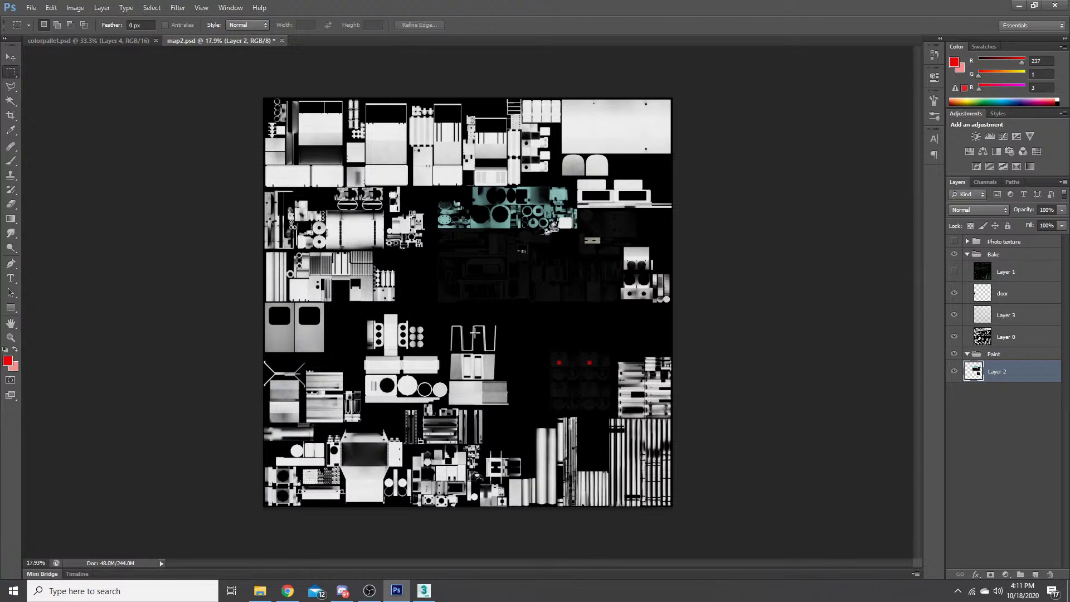
{"action": "scroll", "coordinate": [475, 334], "scroll_direction": "up", "scroll_amount": 1}
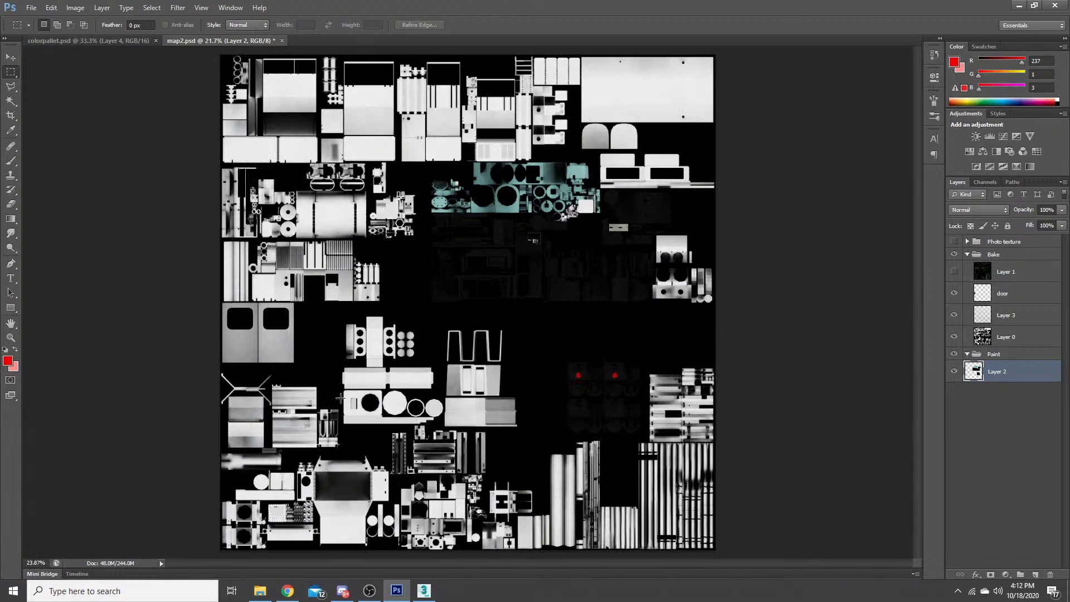
{"action": "scroll", "coordinate": [340, 397], "scroll_direction": "up", "scroll_amount": 4}
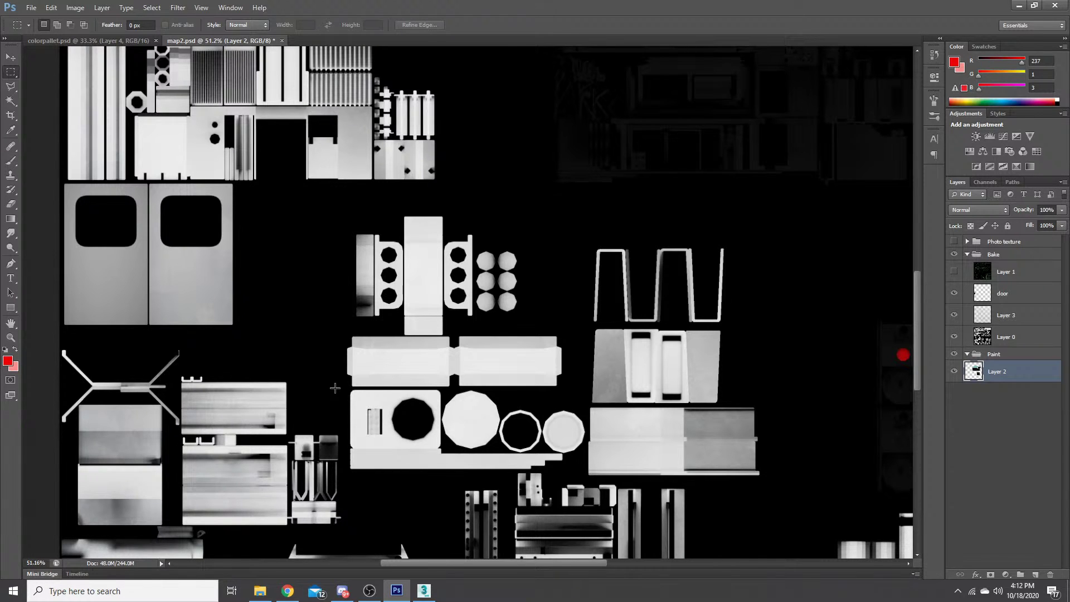
{"action": "scroll", "coordinate": [334, 388], "scroll_direction": "down", "scroll_amount": 2}
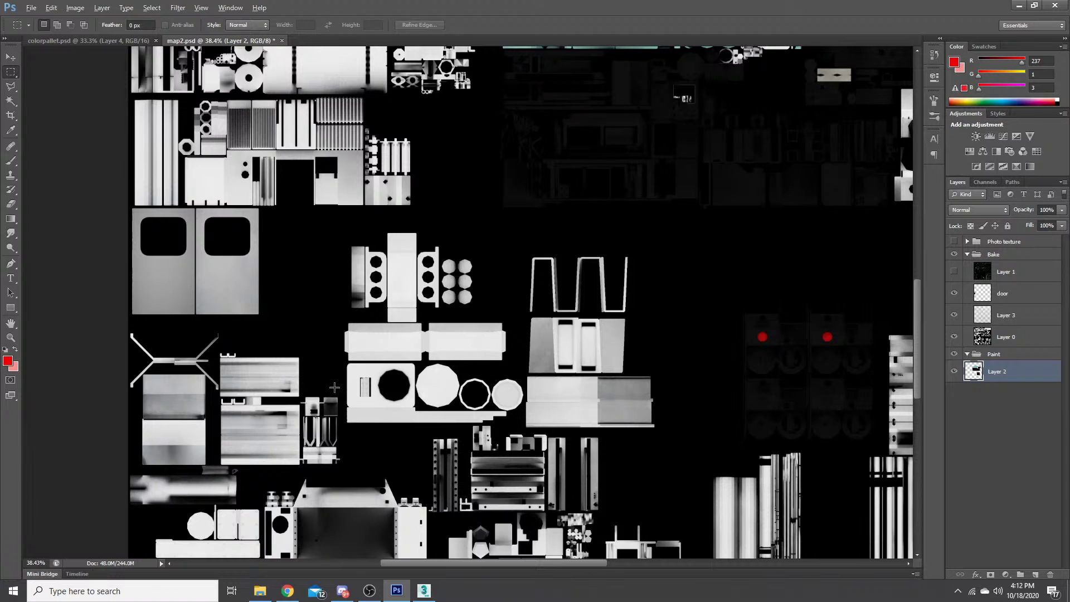
{"action": "scroll", "coordinate": [334, 388], "scroll_direction": "down", "scroll_amount": 3}
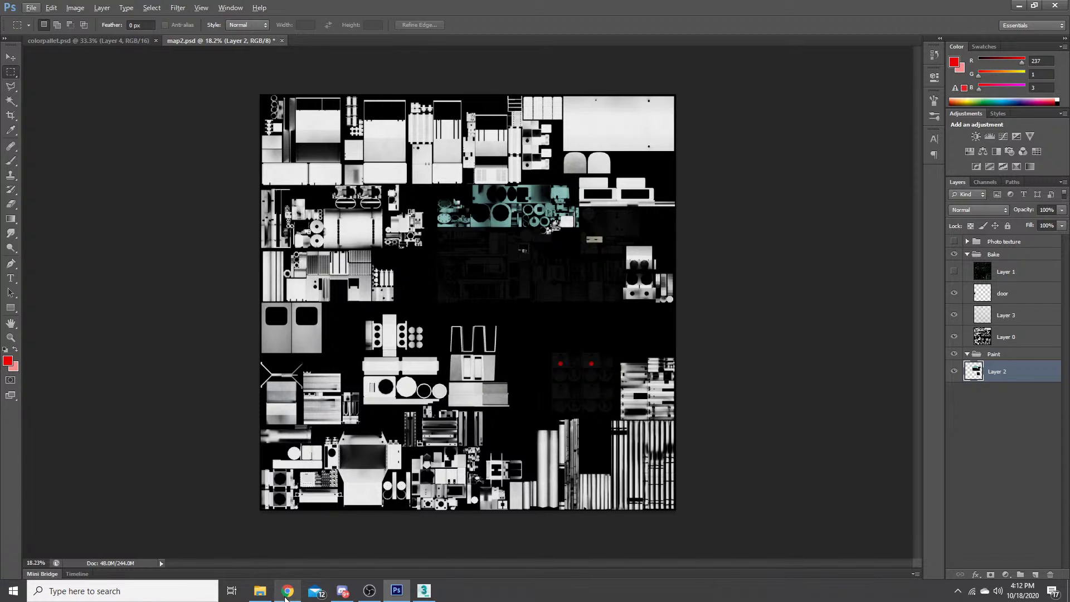
- Open Map1.psd from File Explorer and examine the coach body's striped sides and ribbed roof
{"action": "left_click", "coordinate": [260, 591]}
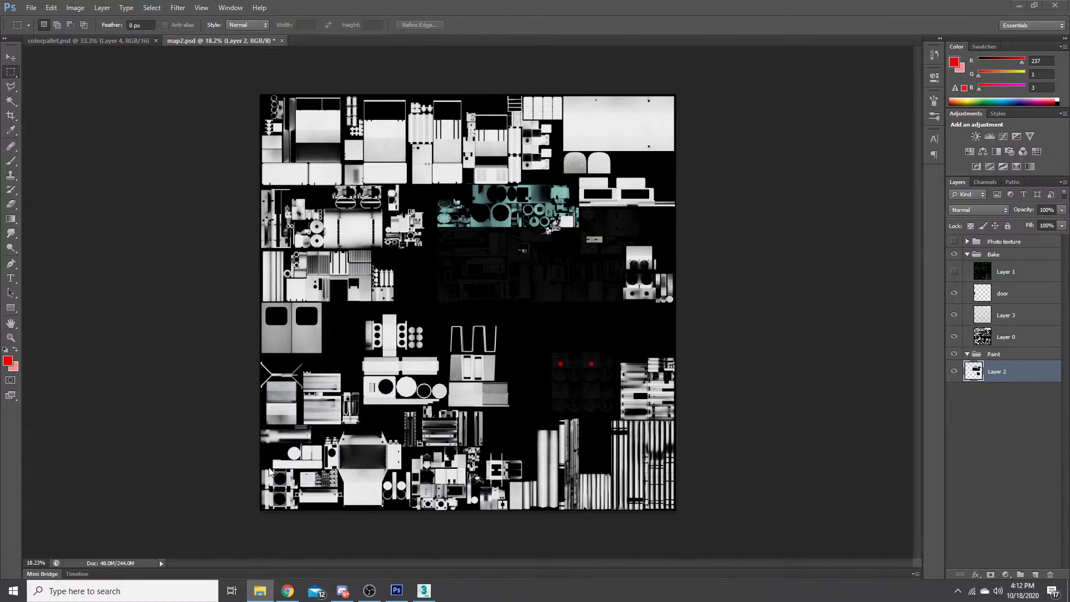
{"action": "left_click", "coordinate": [270, 471]}
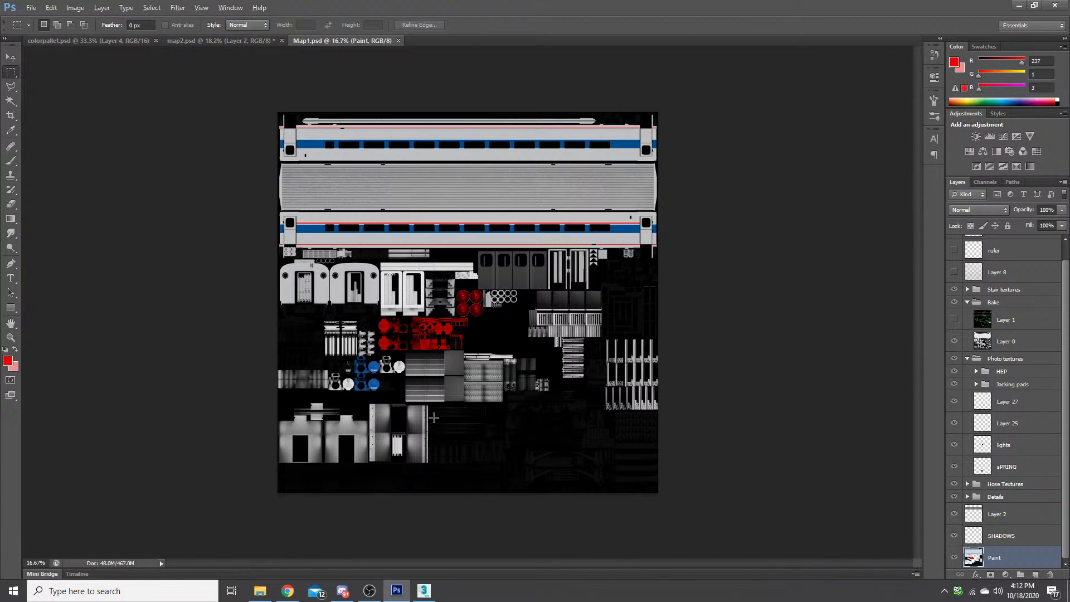
{"action": "scroll", "coordinate": [433, 417], "scroll_direction": "up", "scroll_amount": 3}
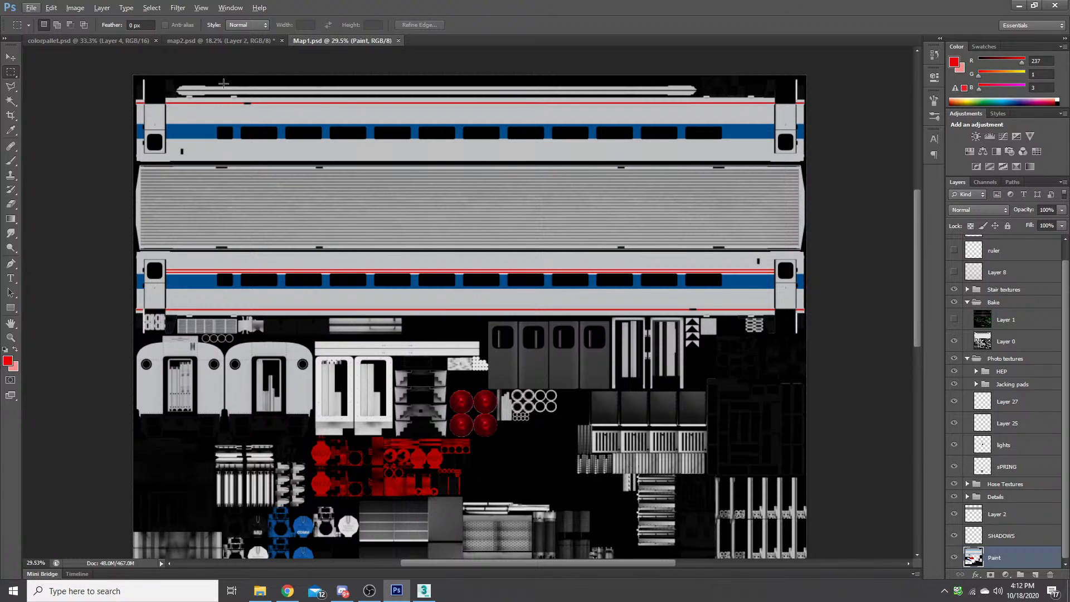
{"action": "key", "text": "alt"}
{"action": "scroll", "coordinate": [842, 349], "scroll_direction": "up", "scroll_amount": 1}
{"action": "scroll", "coordinate": [760, 372], "scroll_direction": "up", "scroll_amount": 3}
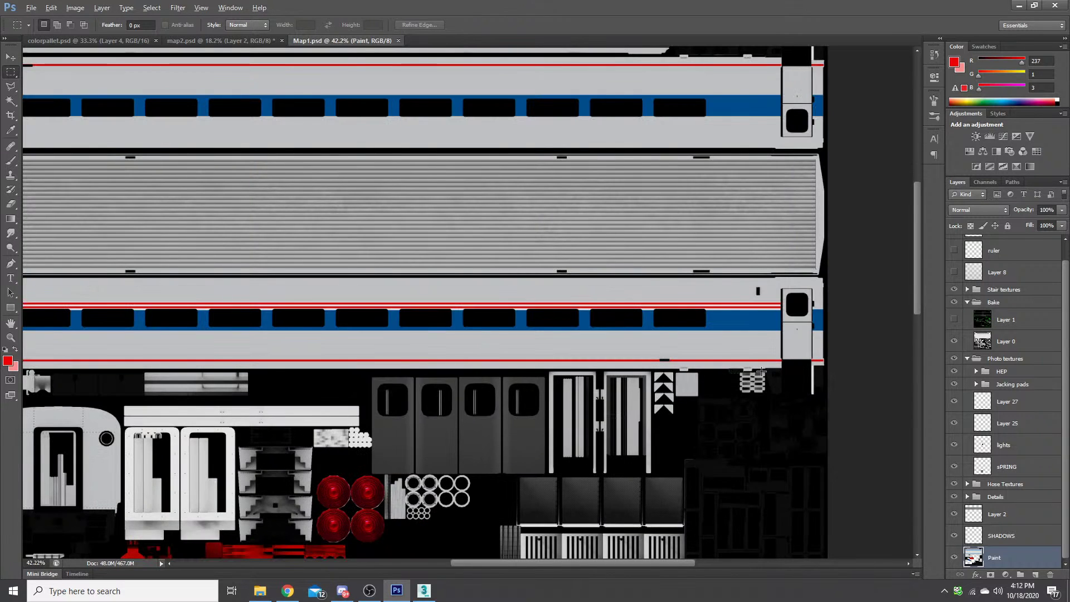
{"action": "scroll", "coordinate": [761, 371], "scroll_direction": "up", "scroll_amount": 4}
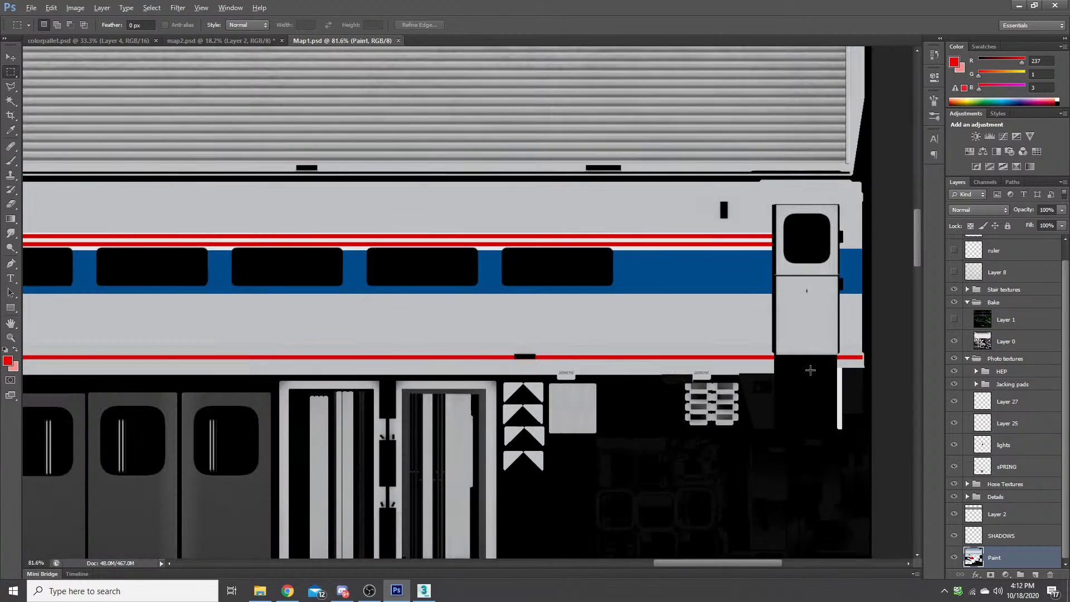
- Marquee the map's full-width area covering the coach sides and roof, about 4096 by 1505 px
{"action": "scroll", "coordinate": [810, 371], "scroll_direction": "down", "scroll_amount": 6}
{"action": "left_click_drag", "start_coordinate": [82, 163], "coordinate": [657, 373]}
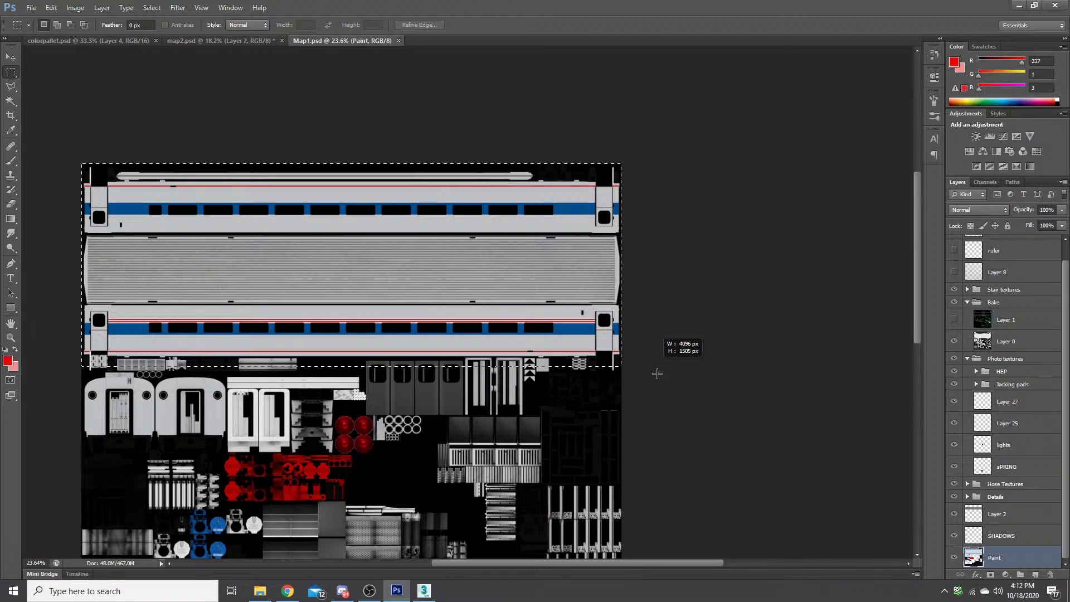
{"action": "scroll", "coordinate": [57, 389], "scroll_direction": "up", "scroll_amount": 2}
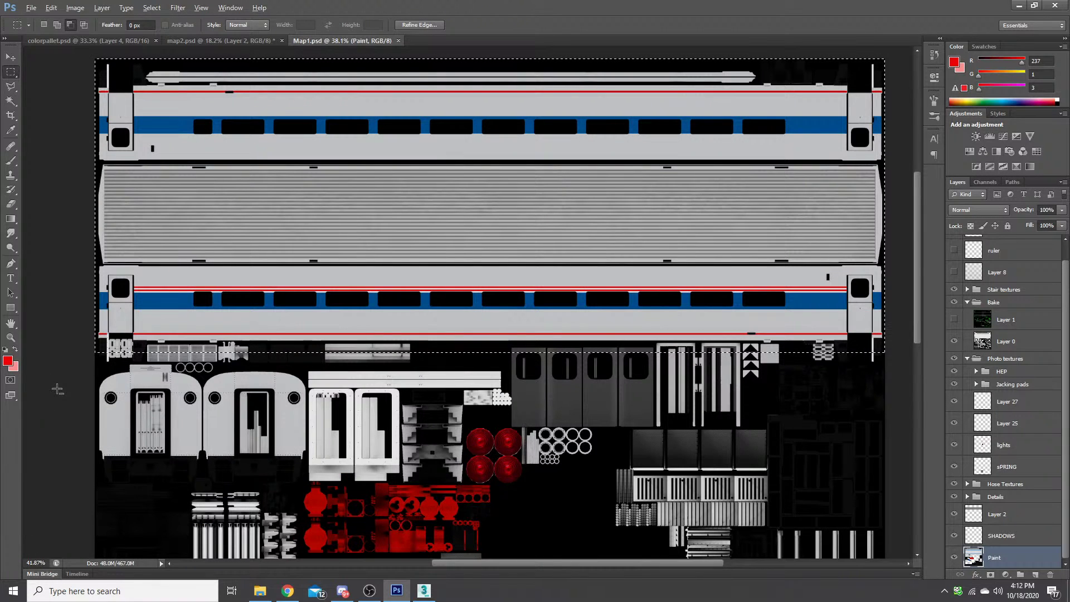
- Inspect the pixelated label above the tab on the coach side's lower edge, and open jackingpad.psd from File Explorer
{"action": "scroll", "coordinate": [264, 211], "scroll_direction": "up", "scroll_amount": 10}
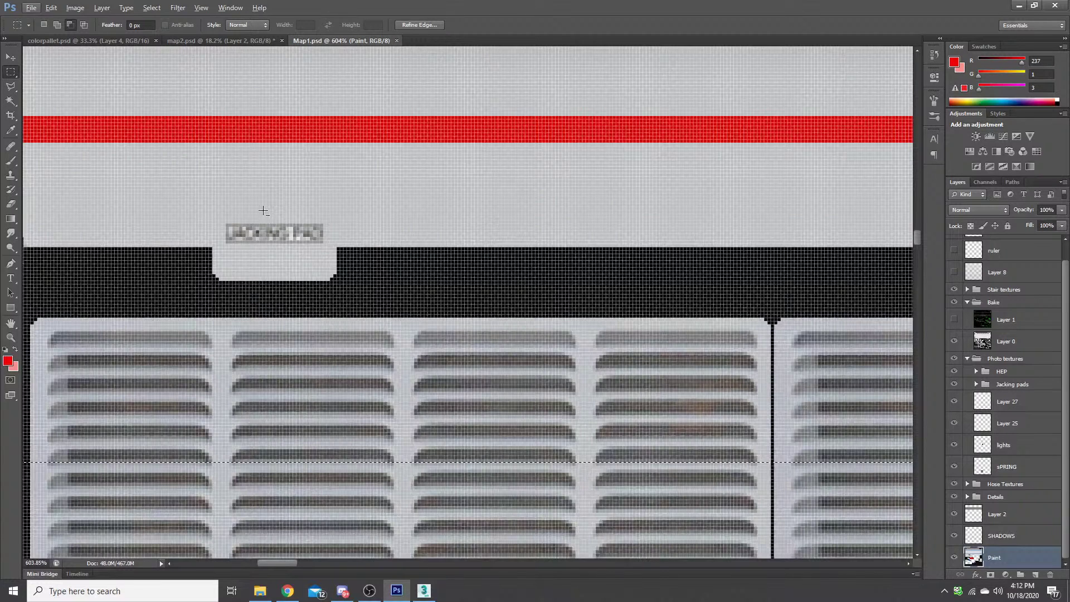
{"action": "scroll", "coordinate": [264, 210], "scroll_direction": "up", "scroll_amount": 3}
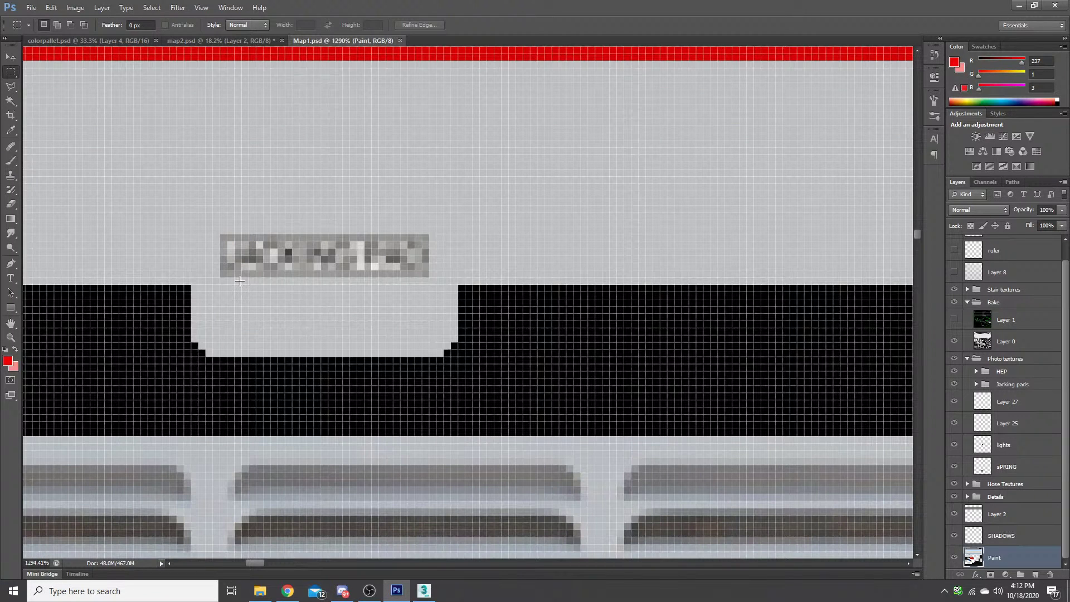
{"action": "left_click", "coordinate": [260, 591]}
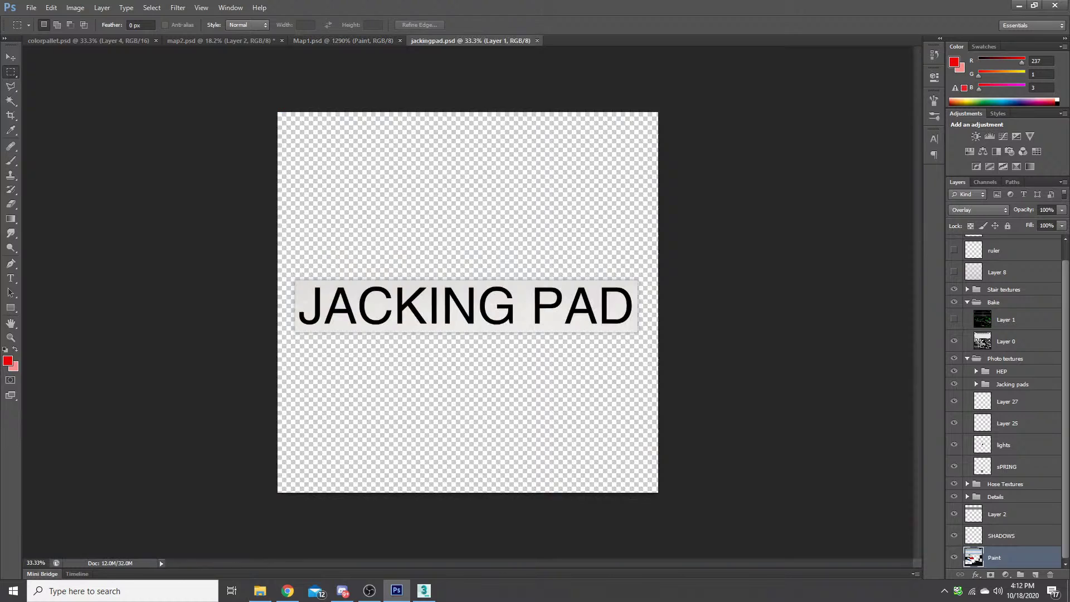
{"action": "scroll", "coordinate": [461, 392], "scroll_direction": "up", "scroll_amount": 2}
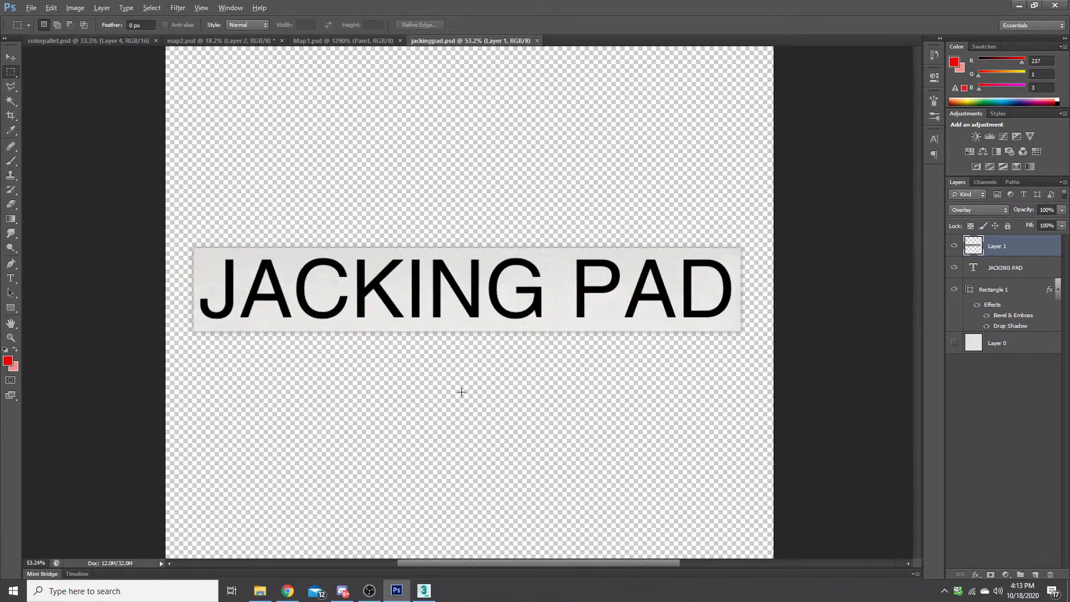
{"action": "scroll", "coordinate": [462, 392], "scroll_direction": "up", "scroll_amount": 1}
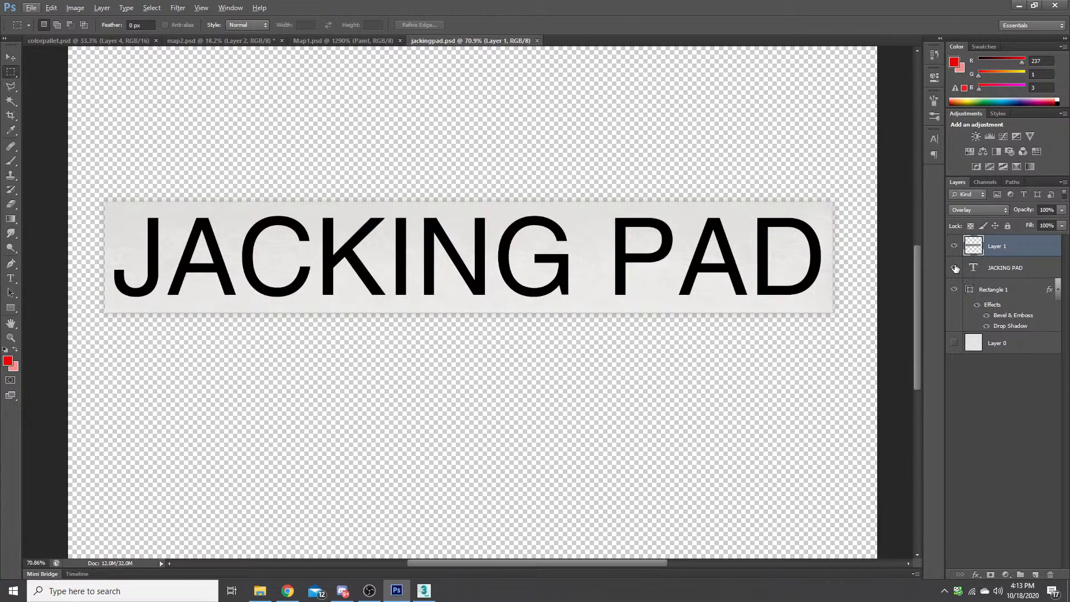
- Show the Layer 0 background behind the JACKING PAD sign and inspect the drop shadow around the sign's edges
{"action": "left_click", "coordinate": [954, 343]}
{"action": "left_click", "coordinate": [954, 343]}
{"action": "scroll", "coordinate": [95, 330], "scroll_direction": "up", "scroll_amount": 12}
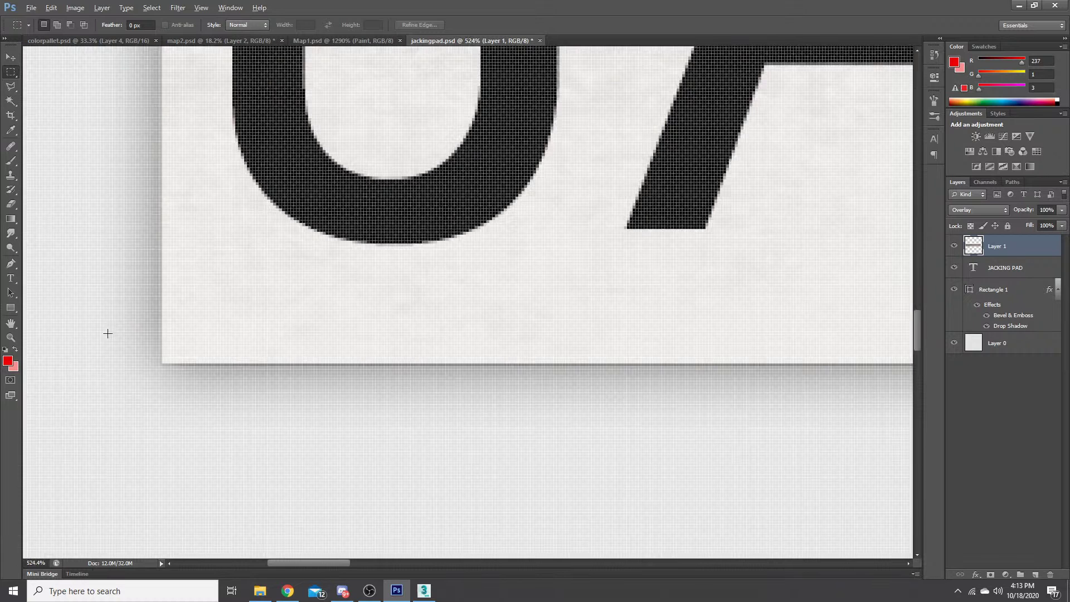
{"action": "scroll", "coordinate": [108, 333], "scroll_direction": "down", "scroll_amount": 12}
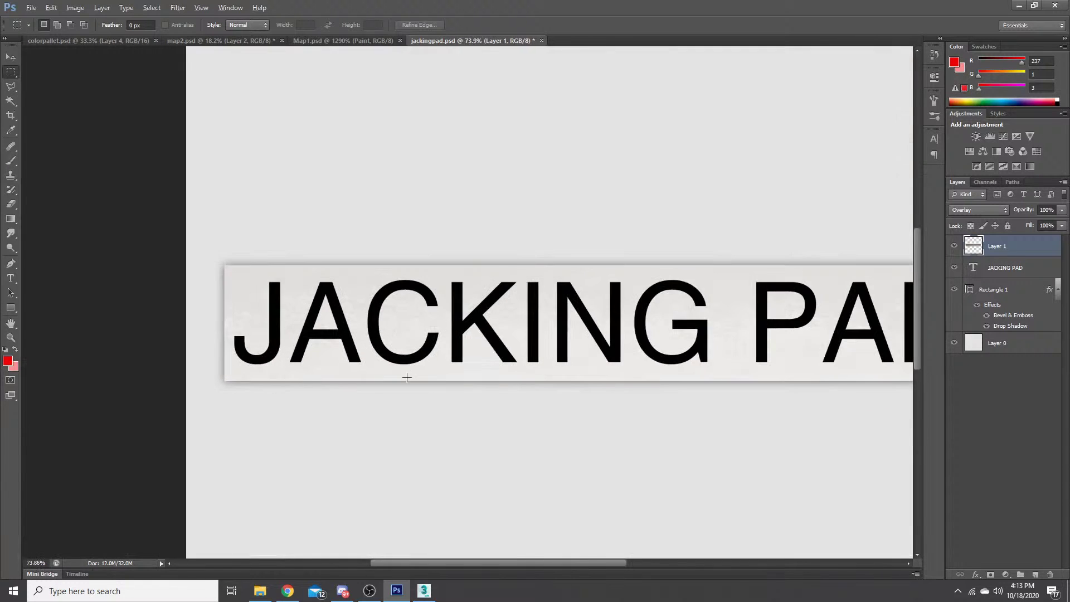
- Examine the JACKING PAD sign's lettering, weathered plate texture and drop shadow along its full length
{"action": "scroll", "coordinate": [881, 303], "scroll_direction": "up", "scroll_amount": 5}
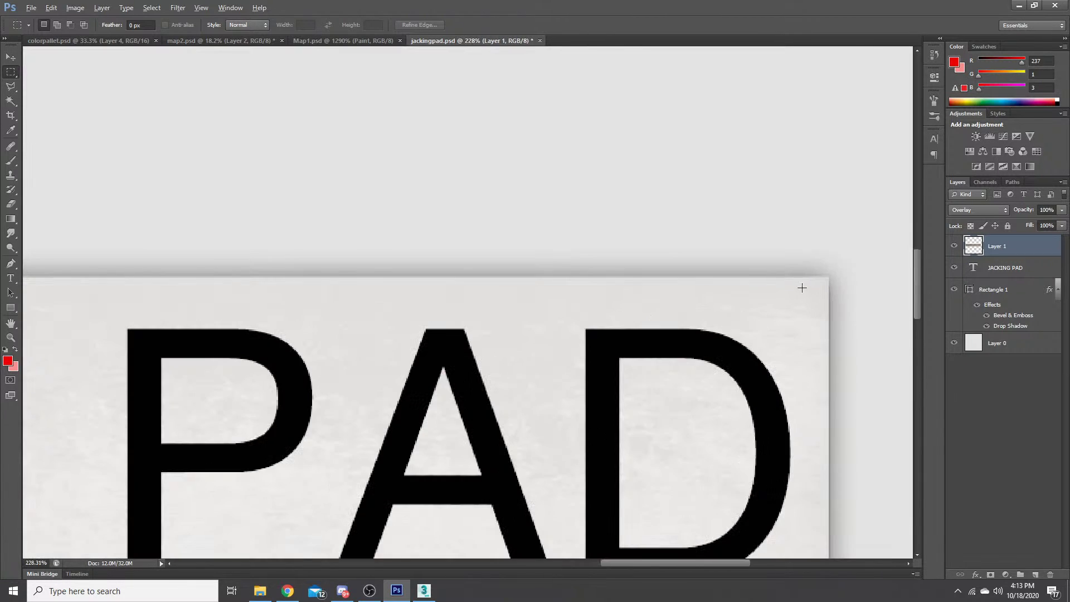
{"action": "scroll", "coordinate": [686, 355], "scroll_direction": "down", "scroll_amount": 3}
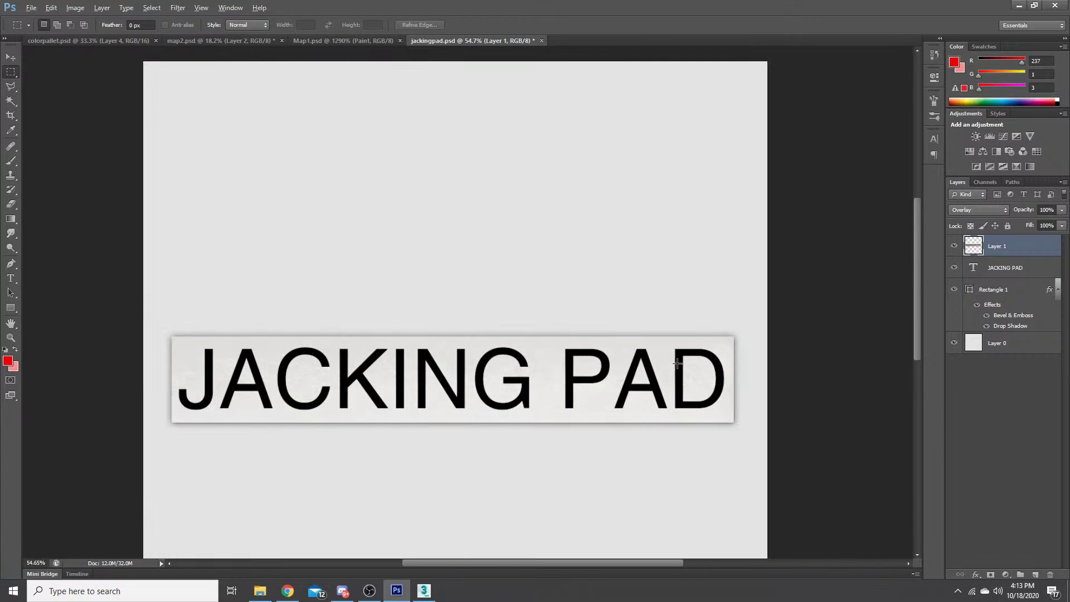
{"action": "scroll", "coordinate": [388, 340], "scroll_direction": "up", "scroll_amount": 3}
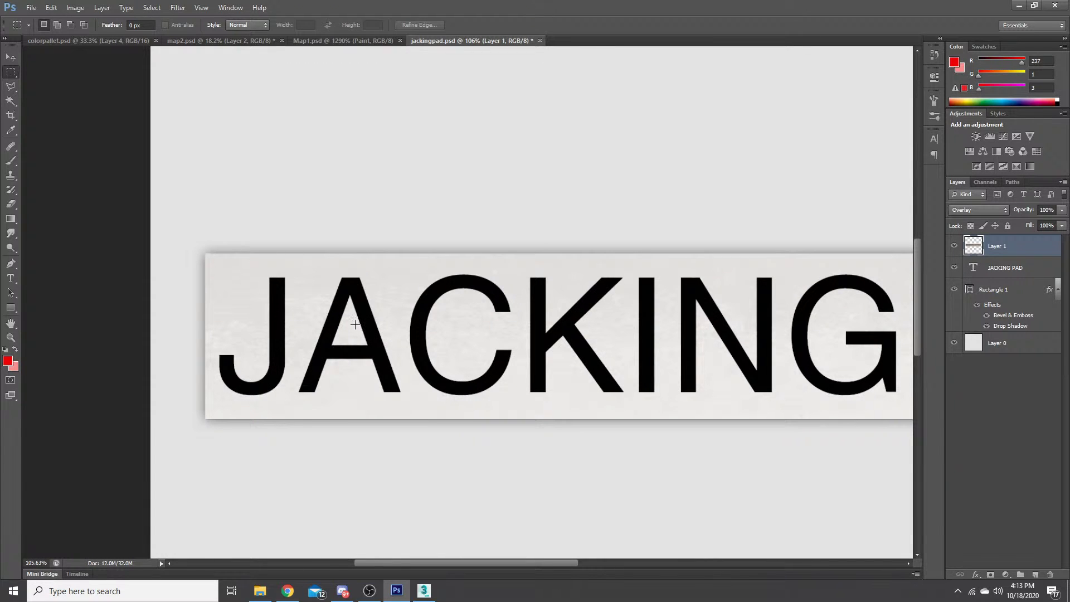
{"action": "scroll", "coordinate": [363, 328], "scroll_direction": "down", "scroll_amount": 2}
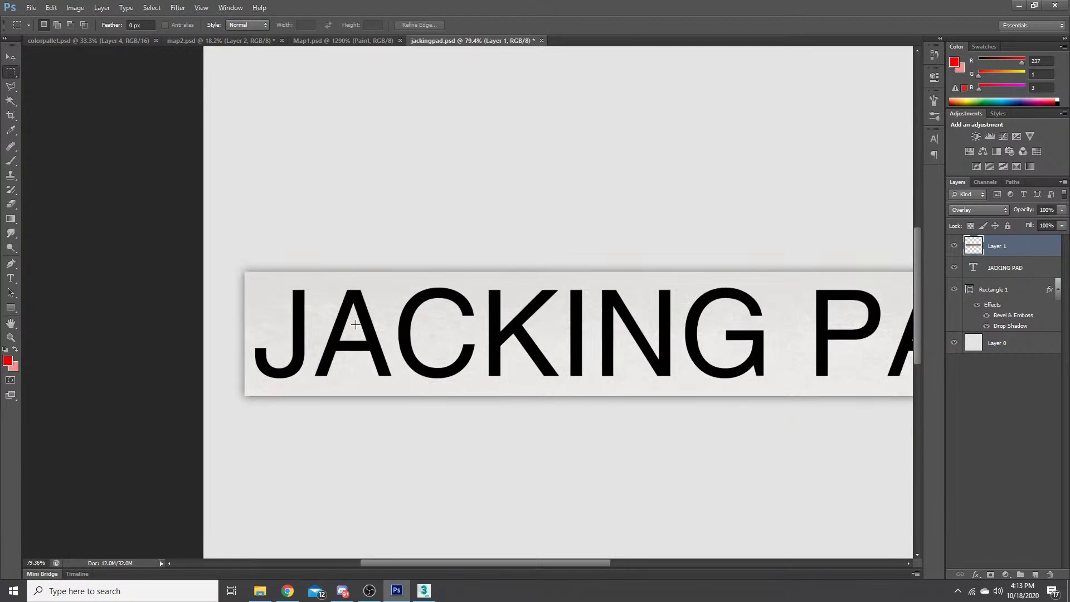
{"action": "scroll", "coordinate": [355, 325], "scroll_direction": "down", "scroll_amount": 2}
{"action": "scroll", "coordinate": [614, 307], "scroll_direction": "up", "scroll_amount": 4}
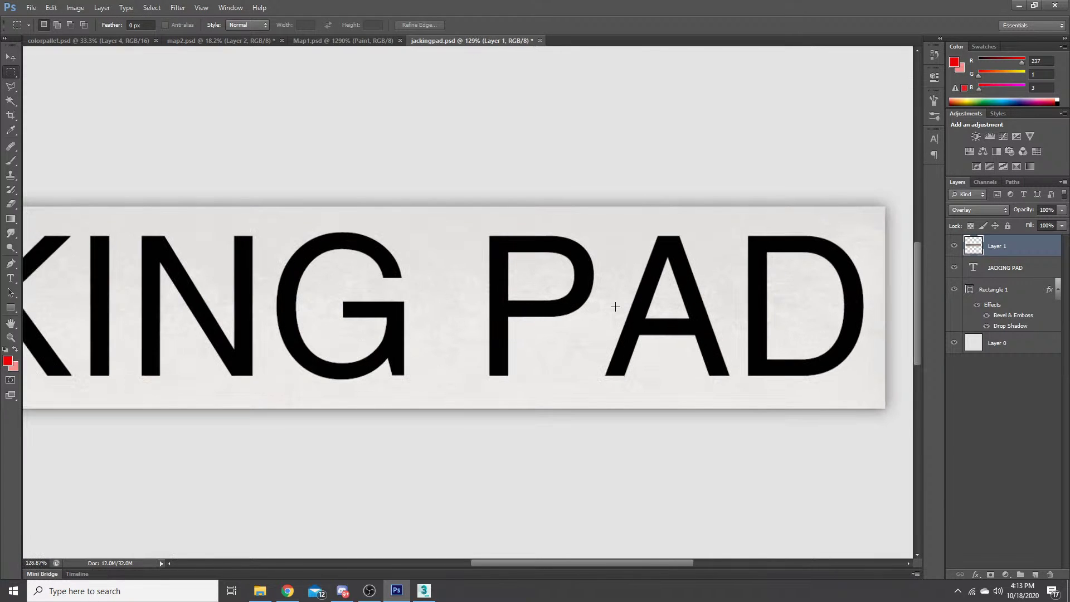
{"action": "scroll", "coordinate": [370, 108], "scroll_direction": "down", "scroll_amount": 4}
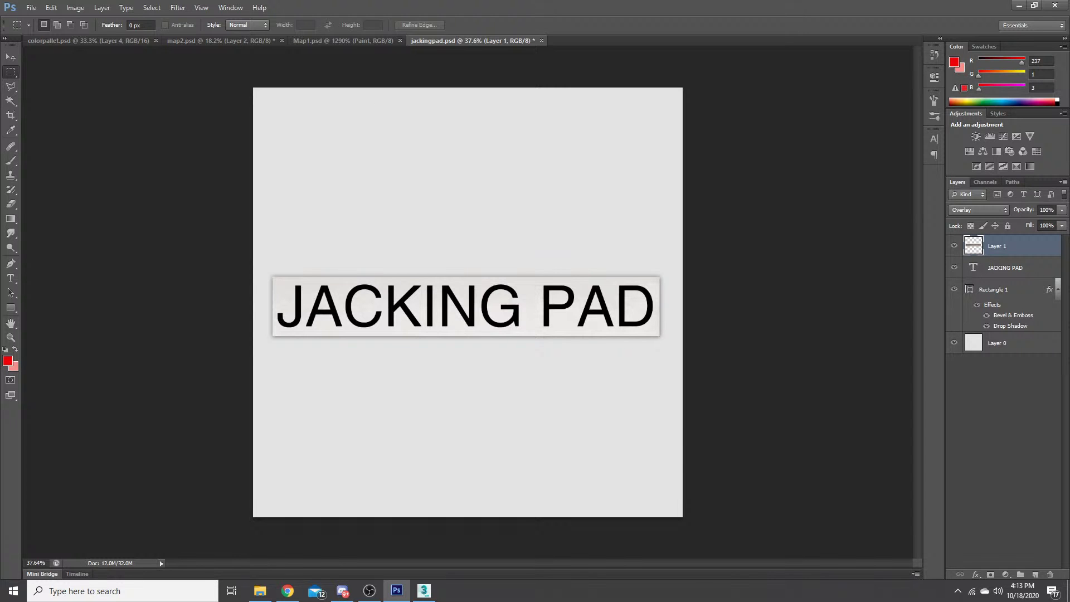
- Return to Map1.psd and examine the jacking pad labels below the red stripe, the louvred grilles beneath them and the overall map
{"action": "left_click", "coordinate": [328, 41]}
{"action": "scroll", "coordinate": [374, 266], "scroll_direction": "down", "scroll_amount": 3}
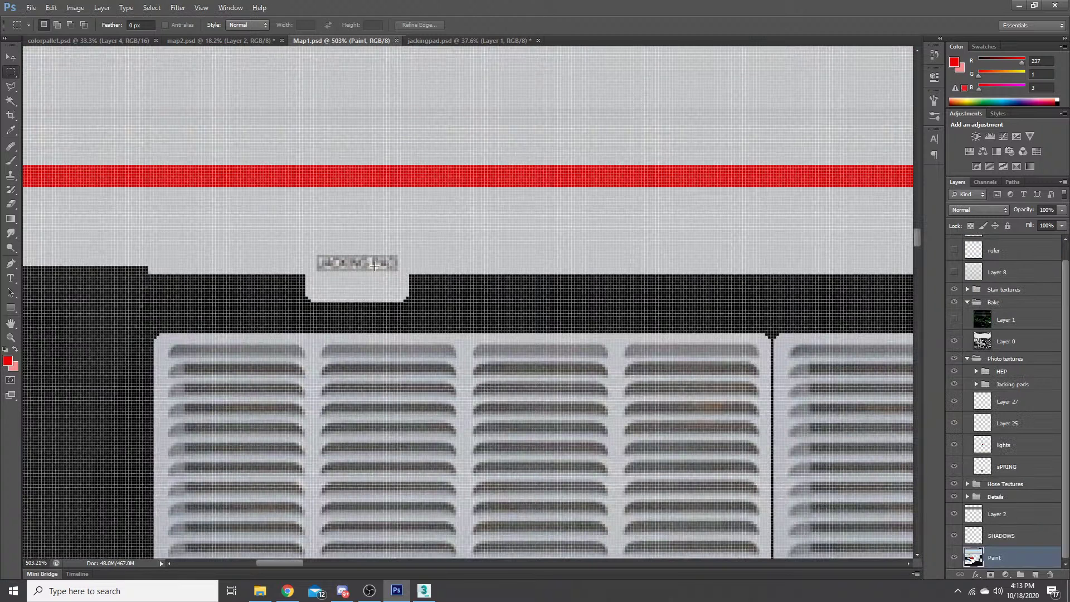
{"action": "scroll", "coordinate": [375, 265], "scroll_direction": "down", "scroll_amount": 2}
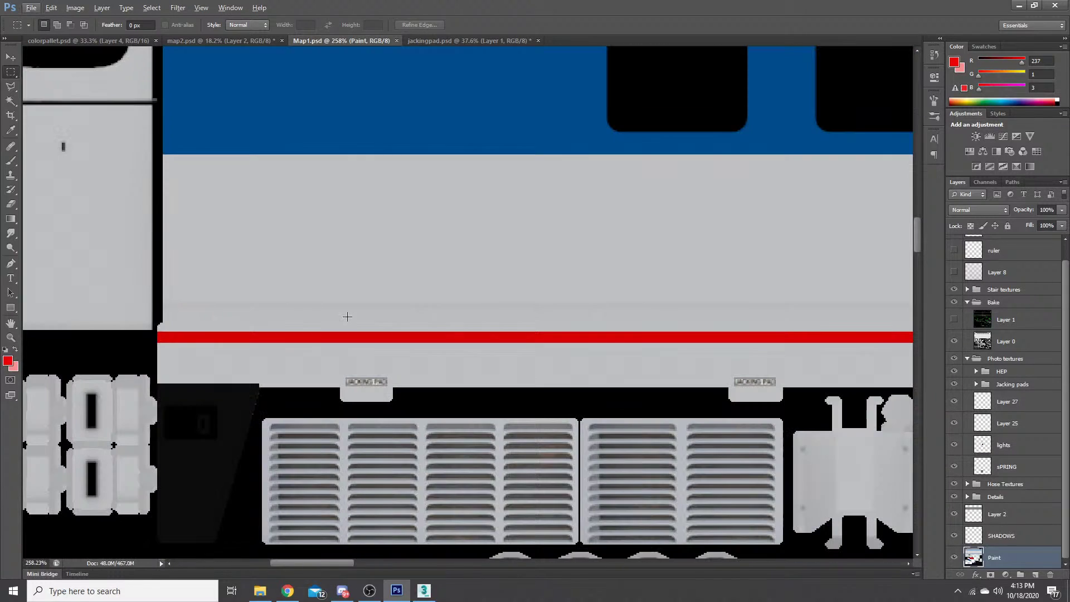
{"action": "scroll", "coordinate": [347, 316], "scroll_direction": "up", "scroll_amount": 1}
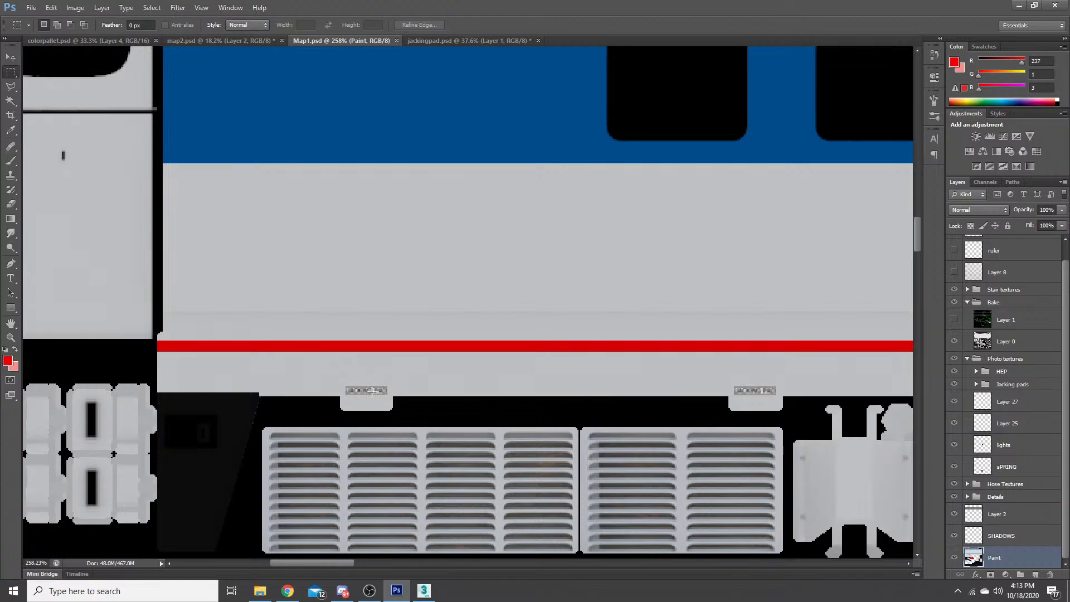
{"action": "scroll", "coordinate": [371, 391], "scroll_direction": "down", "scroll_amount": 5}
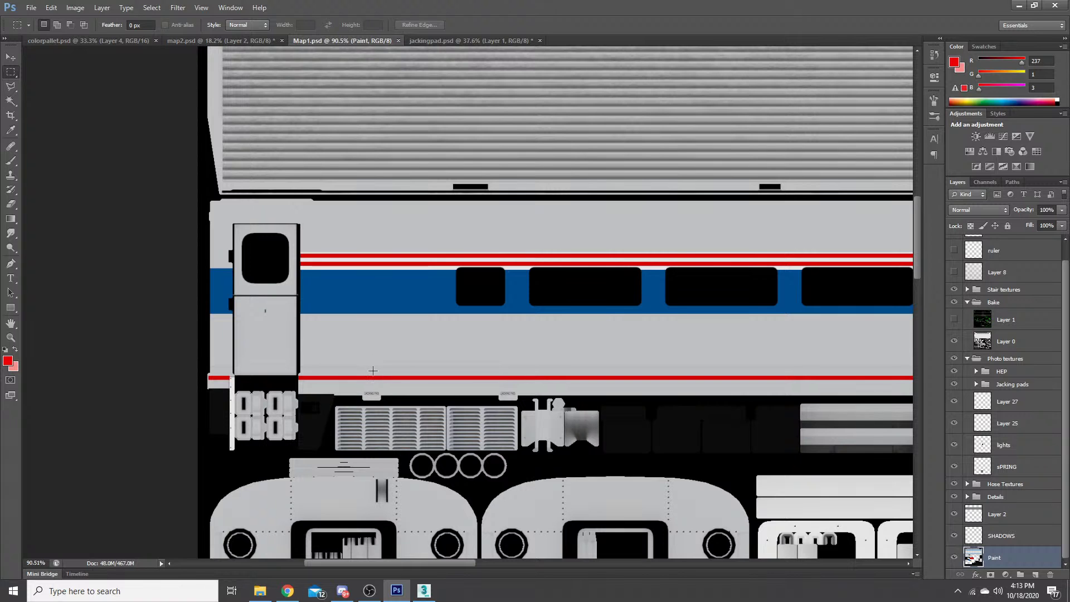
{"action": "scroll", "coordinate": [373, 371], "scroll_direction": "up", "scroll_amount": 3}
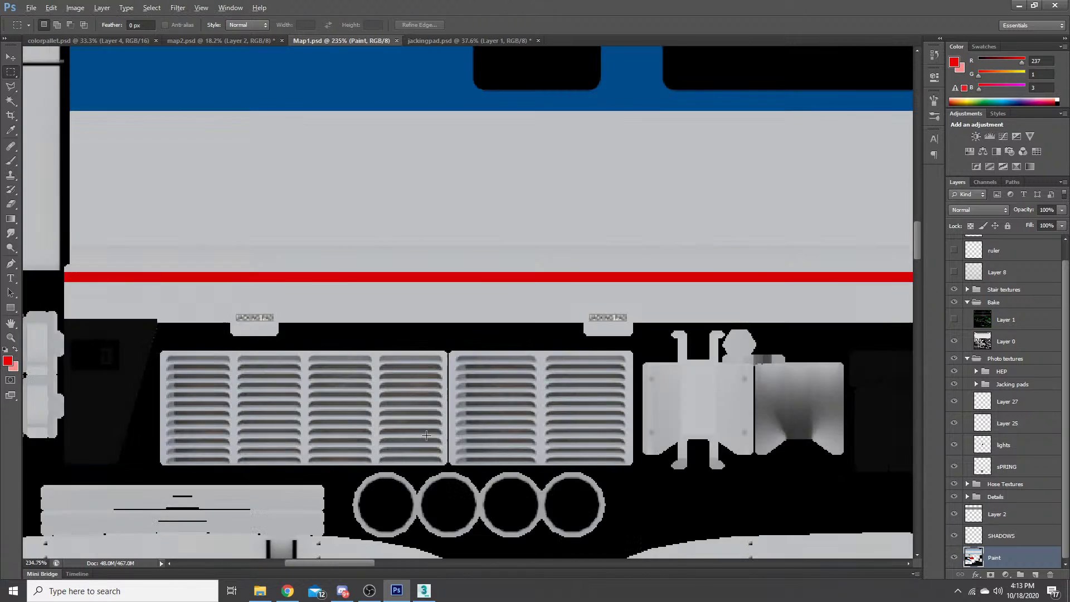
{"action": "scroll", "coordinate": [437, 433], "scroll_direction": "down", "scroll_amount": 4}
{"action": "scroll", "coordinate": [437, 434], "scroll_direction": "down", "scroll_amount": 3}
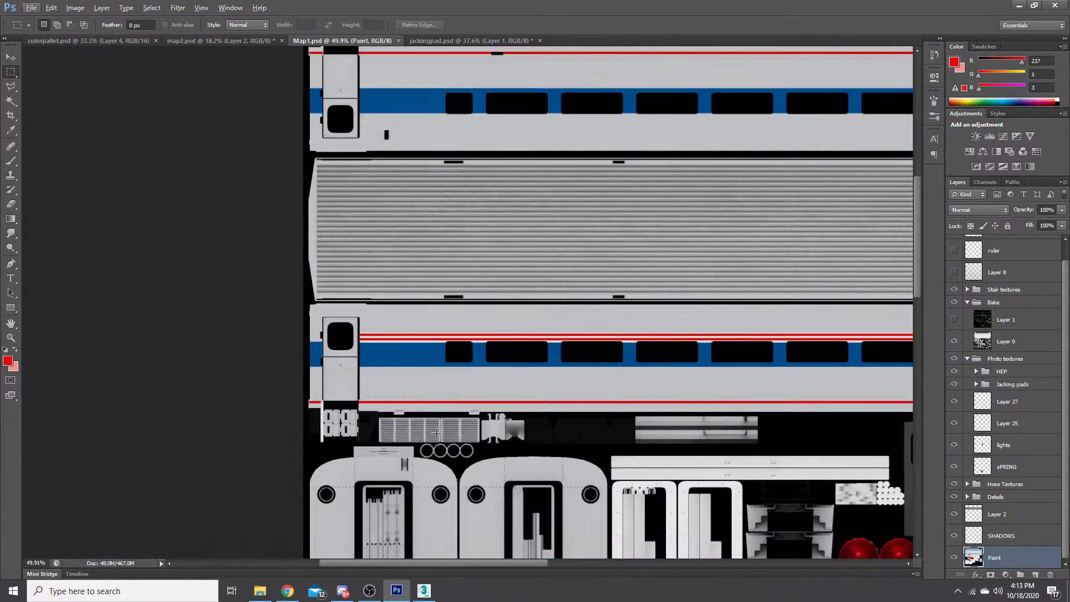
{"action": "scroll", "coordinate": [454, 341], "scroll_direction": "down", "scroll_amount": 1}
{"action": "scroll", "coordinate": [456, 308], "scroll_direction": "down", "scroll_amount": 1}
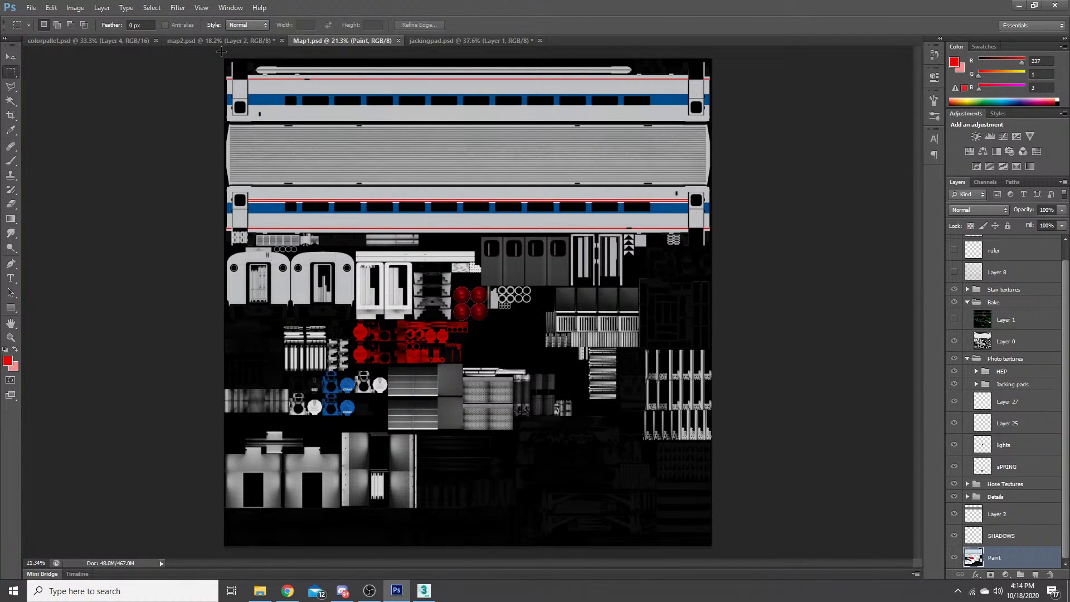
- Switch to map2.psd and show the Bake group's Layer 1 wireframe over the lower-row housing plate that has no red circle
{"action": "left_click", "coordinate": [202, 41]}
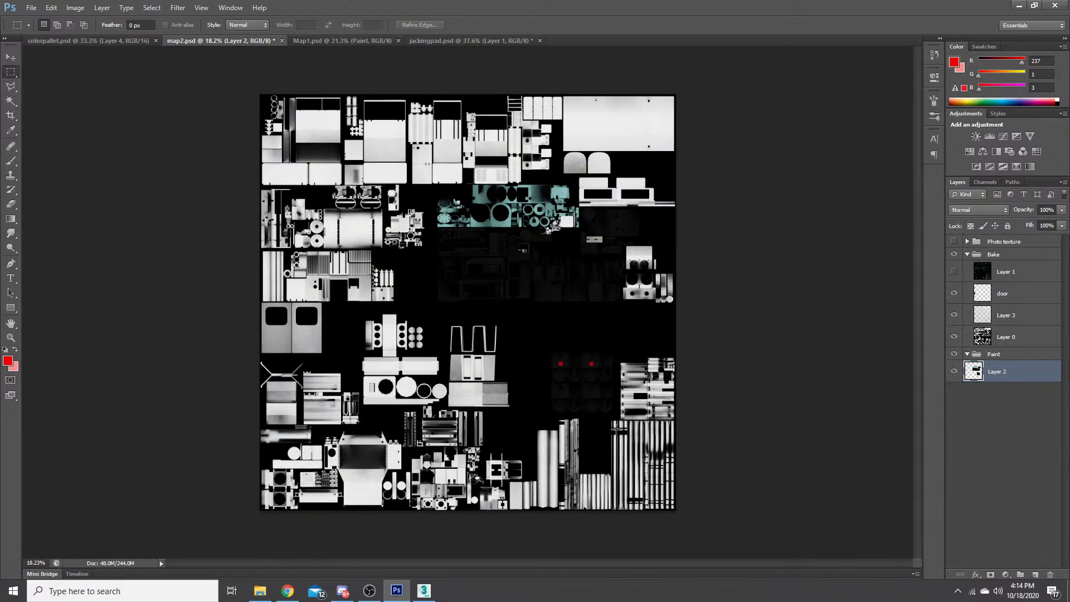
{"action": "scroll", "coordinate": [630, 417], "scroll_direction": "up", "scroll_amount": 3}
{"action": "scroll", "coordinate": [624, 414], "scroll_direction": "up", "scroll_amount": 5}
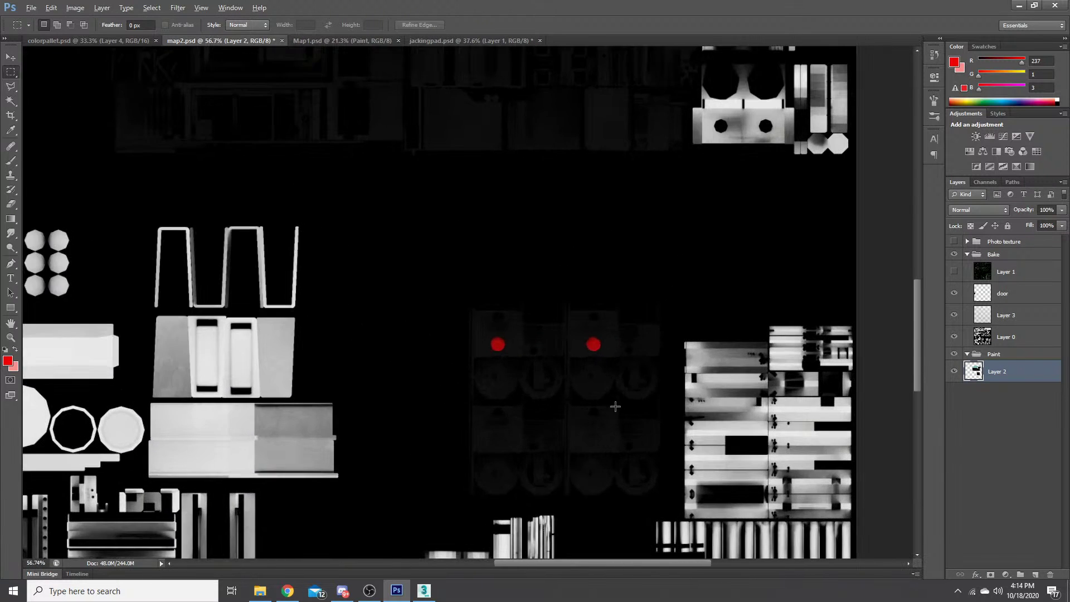
{"action": "scroll", "coordinate": [516, 334], "scroll_direction": "down", "scroll_amount": 2}
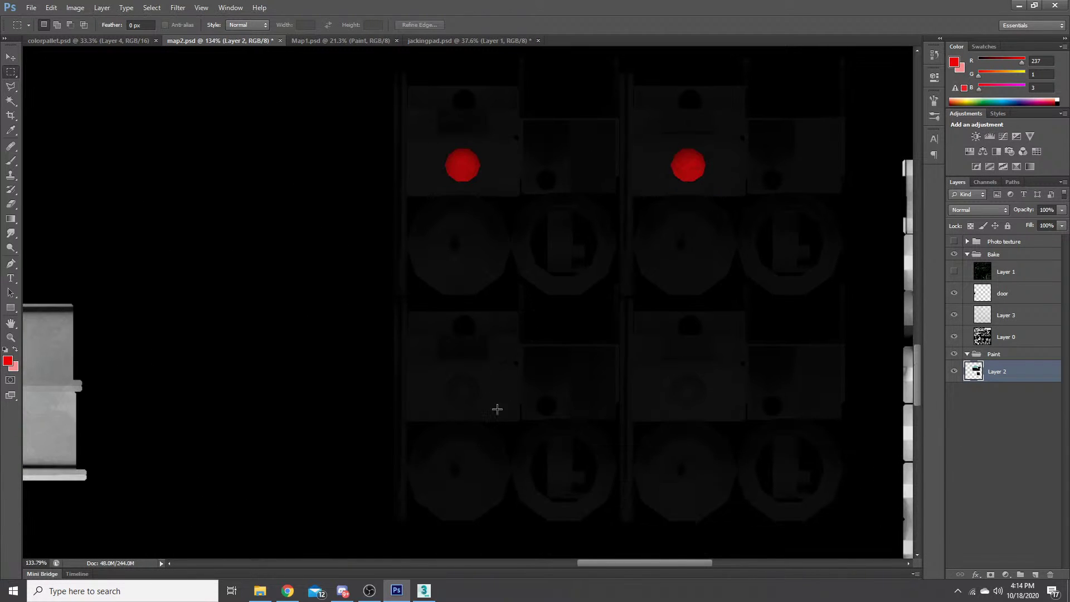
{"action": "scroll", "coordinate": [397, 413], "scroll_direction": "up", "scroll_amount": 1}
{"action": "scroll", "coordinate": [605, 379], "scroll_direction": "up", "scroll_amount": 3}
{"action": "scroll", "coordinate": [451, 396], "scroll_direction": "up", "scroll_amount": 3}
{"action": "scroll", "coordinate": [520, 406], "scroll_direction": "down", "scroll_amount": 2}
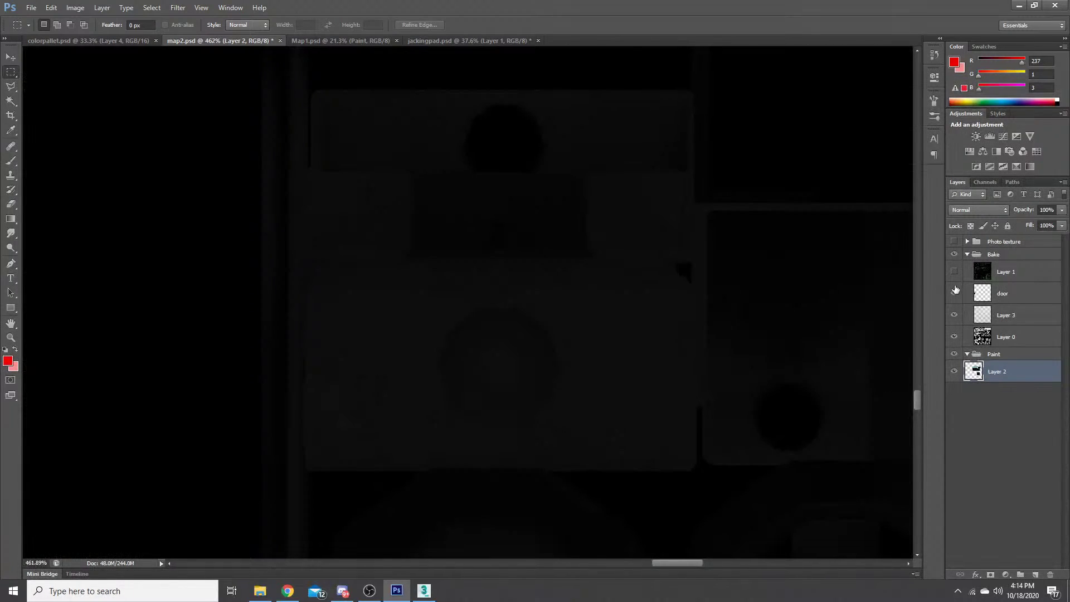
{"action": "left_click", "coordinate": [953, 272]}
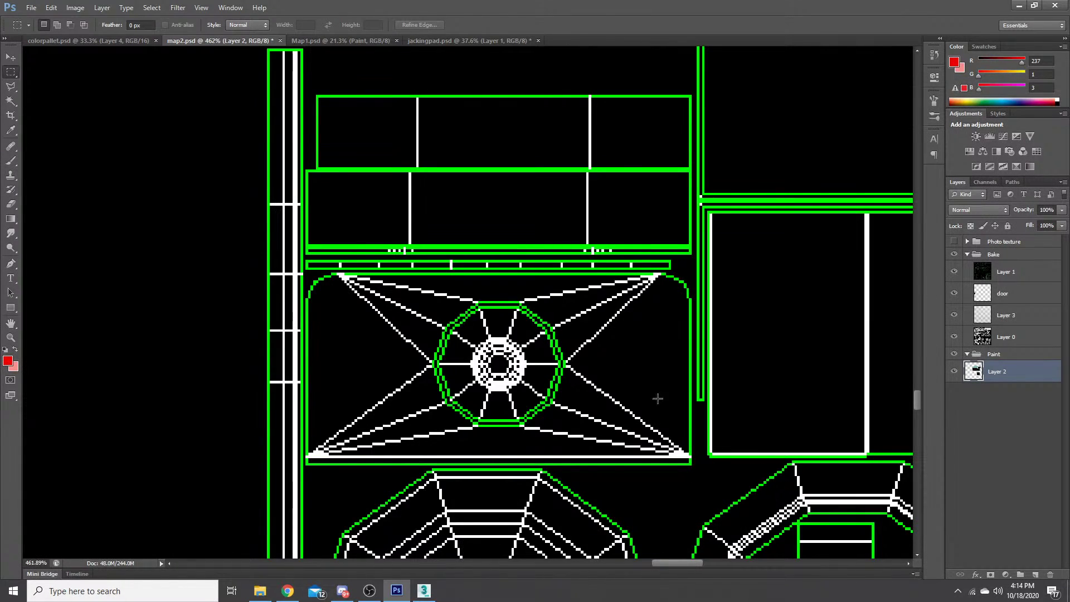
{"action": "scroll", "coordinate": [584, 409], "scroll_direction": "up", "scroll_amount": 4}
{"action": "scroll", "coordinate": [391, 326], "scroll_direction": "up", "scroll_amount": 3}
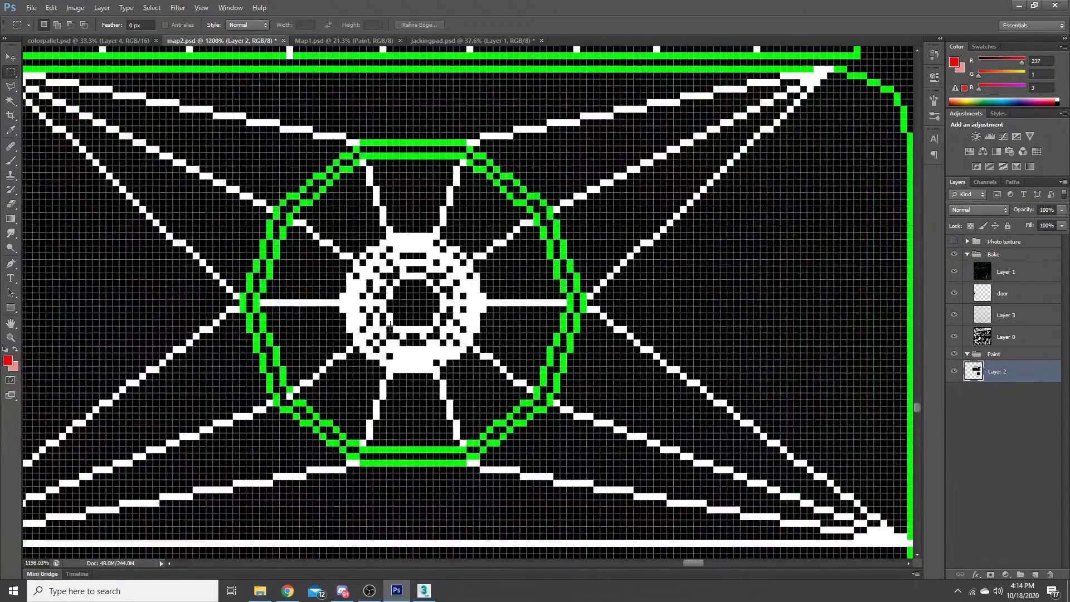
- Marquee the central band of the green decagon, from its upper flat edge down to its lower flat edge
{"action": "left_click_drag", "start_coordinate": [368, 158], "coordinate": [499, 502]}
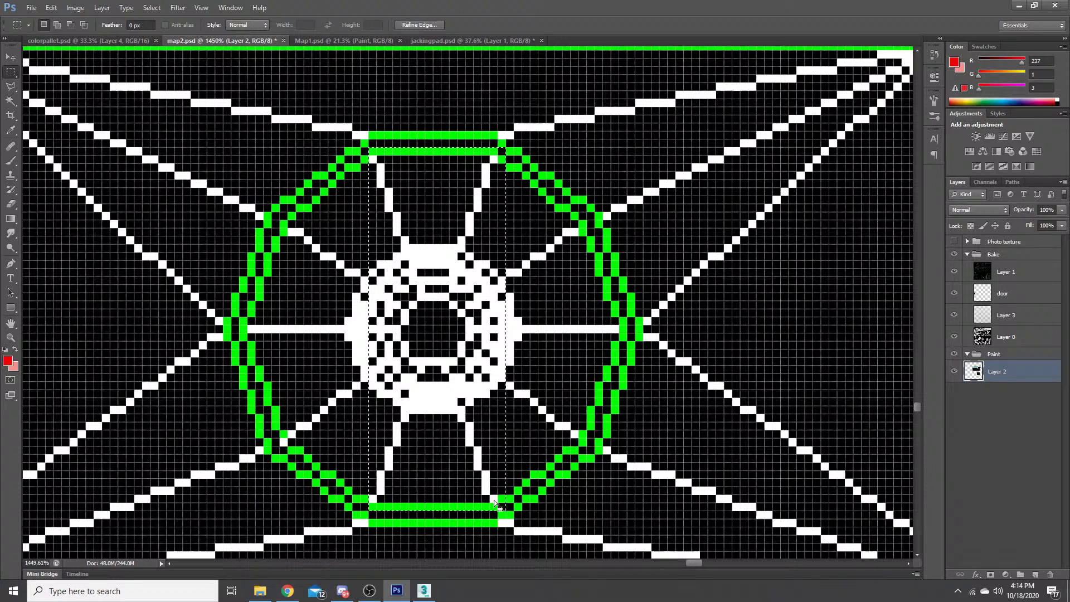
{"action": "left_click_drag", "start_coordinate": [562, 518], "coordinate": [497, 127]}
{"action": "left_click_drag", "start_coordinate": [359, 160], "coordinate": [505, 461]}
- Add marquee strips to the selection, following the decagon's stepped inner outline out to its right corner
{"action": "left_click_drag", "start_coordinate": [505, 503], "coordinate": [506, 165]}
{"action": "left_click_drag", "start_coordinate": [522, 172], "coordinate": [491, 159]}
{"action": "left_click_drag", "start_coordinate": [510, 195], "coordinate": [532, 202]}
{"action": "left_click_drag", "start_coordinate": [549, 279], "coordinate": [578, 447]}
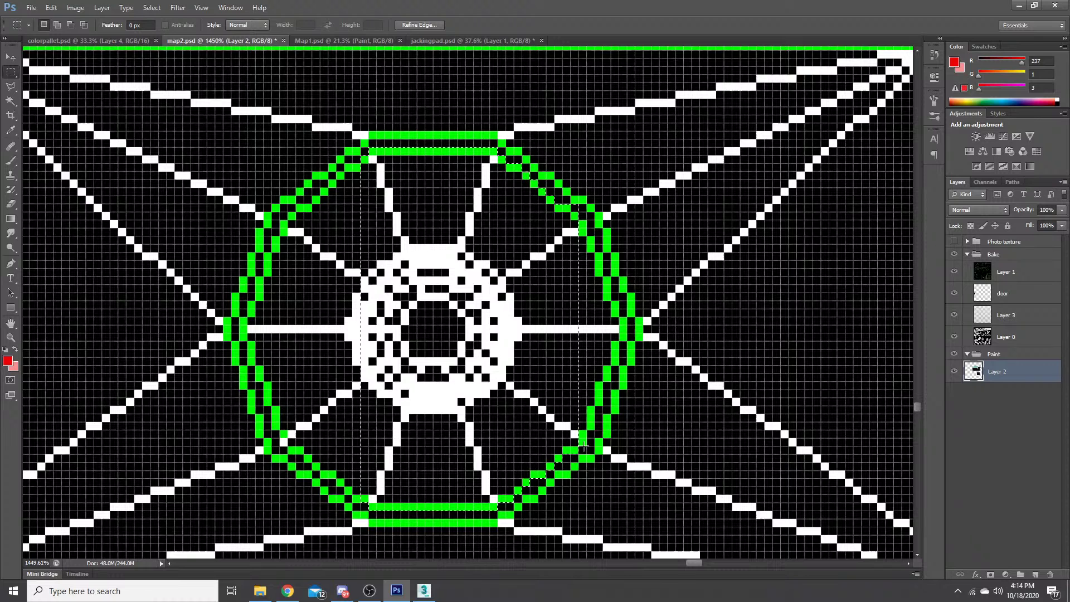
{"action": "left_click_drag", "start_coordinate": [583, 446], "coordinate": [582, 207]}
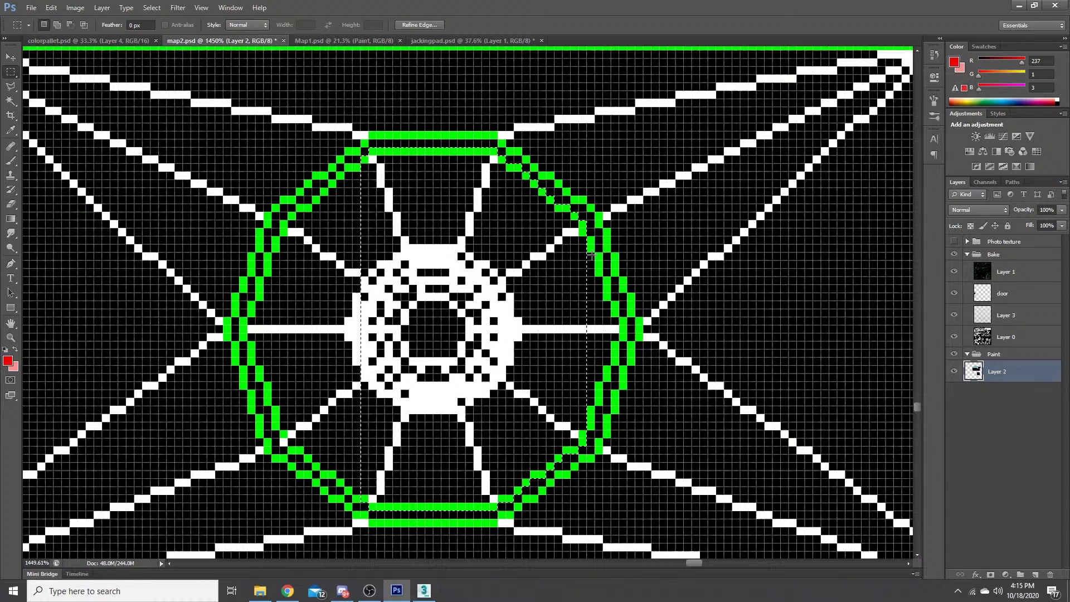
{"action": "left_click_drag", "start_coordinate": [593, 234], "coordinate": [614, 362]}
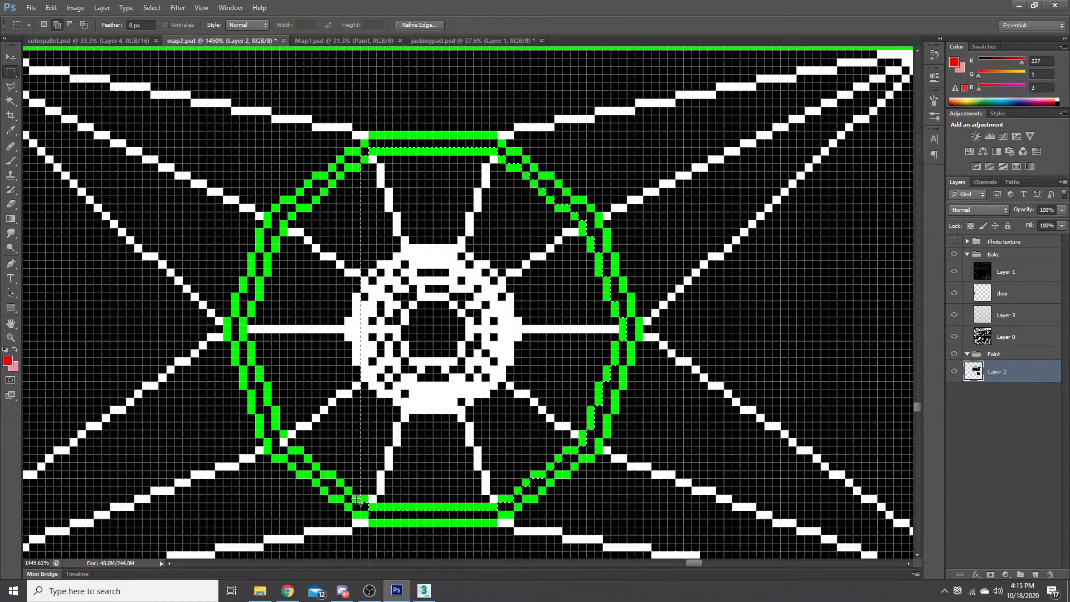
- Add marquee strips between the decagon's upper-left and lower-left slanted edges to the selection
{"action": "left_click_drag", "start_coordinate": [358, 498], "coordinate": [344, 167]}
{"action": "key", "text": "shift"}
{"action": "left_click_drag", "start_coordinate": [341, 485], "coordinate": [338, 185]}
{"action": "left_click_drag", "start_coordinate": [329, 476], "coordinate": [467, 449]}
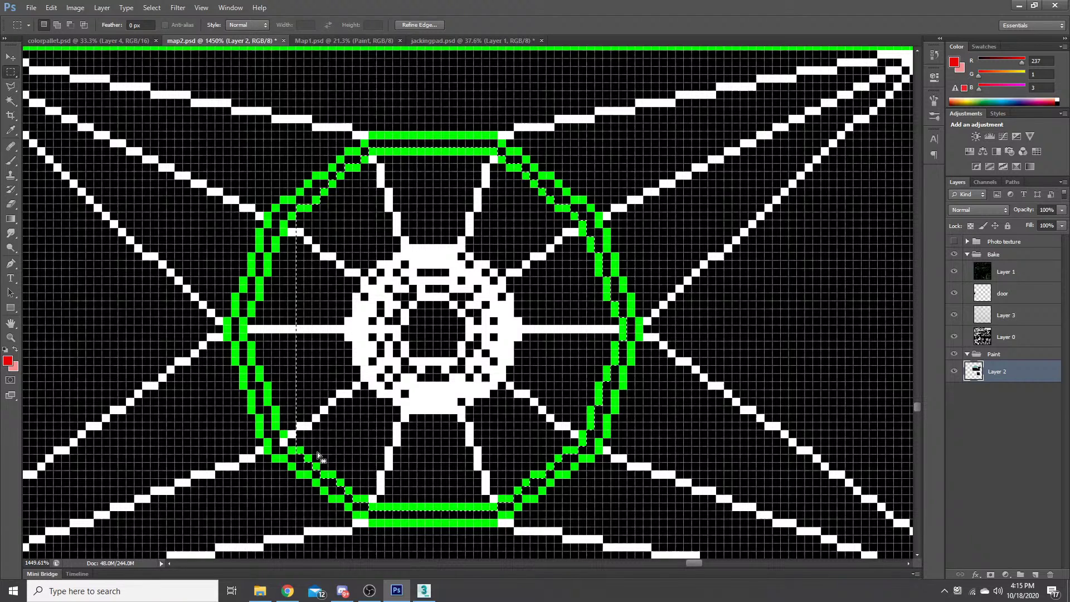
- Complete the decagon selection with the narrow strips along its left side, undoing any misplaced strip
{"action": "left_click_drag", "start_coordinate": [317, 453], "coordinate": [289, 425]}
{"action": "key", "text": "ctrl+z"}
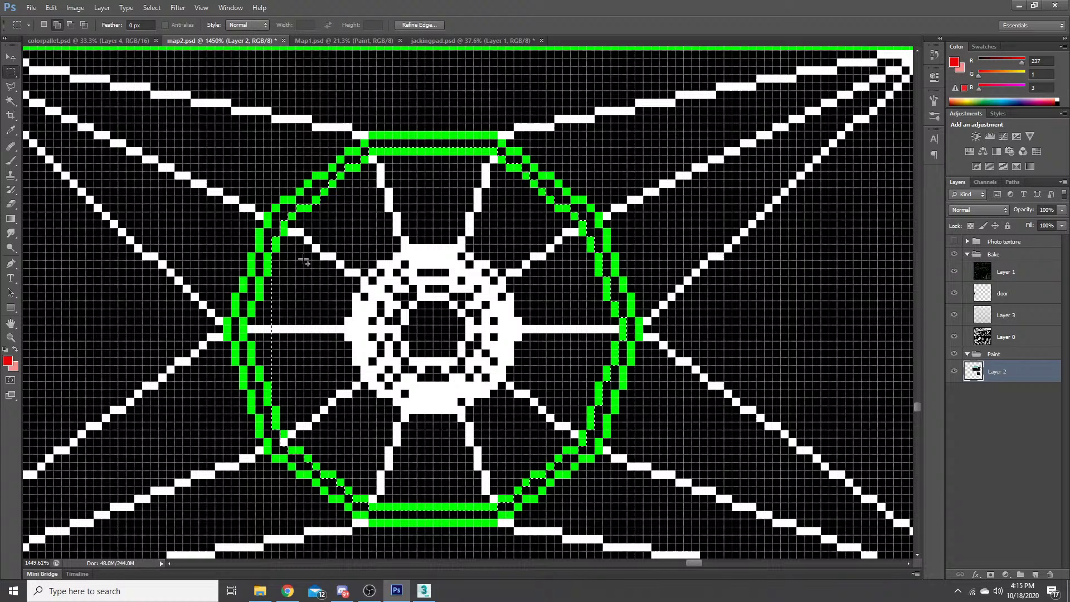
{"action": "key", "text": "ctrl+alt+z"}
{"action": "left_click_drag", "start_coordinate": [266, 275], "coordinate": [255, 340]}
{"action": "left_click", "coordinate": [352, 329]}
{"action": "left_click", "coordinate": [352, 330]}
{"action": "left_click", "coordinate": [352, 329]}
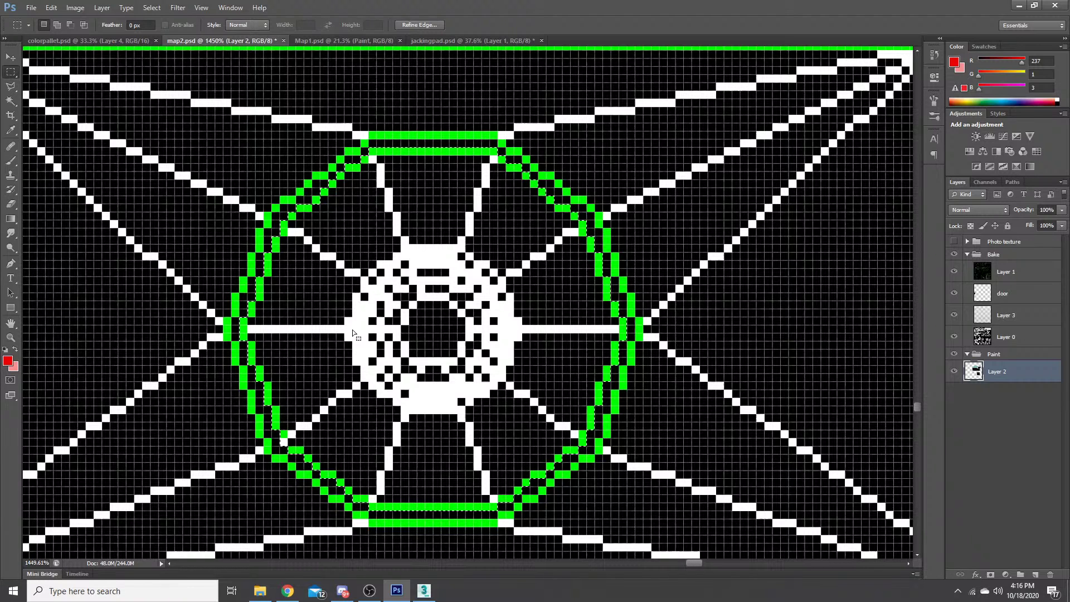
{"action": "left_click", "coordinate": [352, 329]}
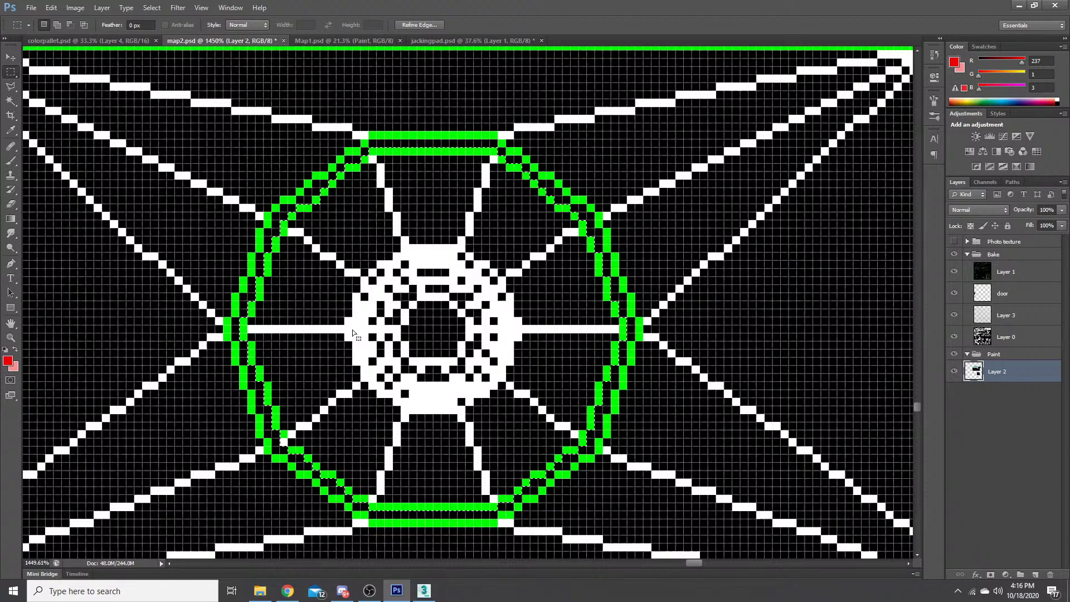
{"action": "left_click", "coordinate": [343, 409]}
- Hide the Layer 1 wireframe and check the decagon selection against the unpainted housing plates
{"action": "scroll", "coordinate": [599, 303], "scroll_direction": "down", "scroll_amount": 5}
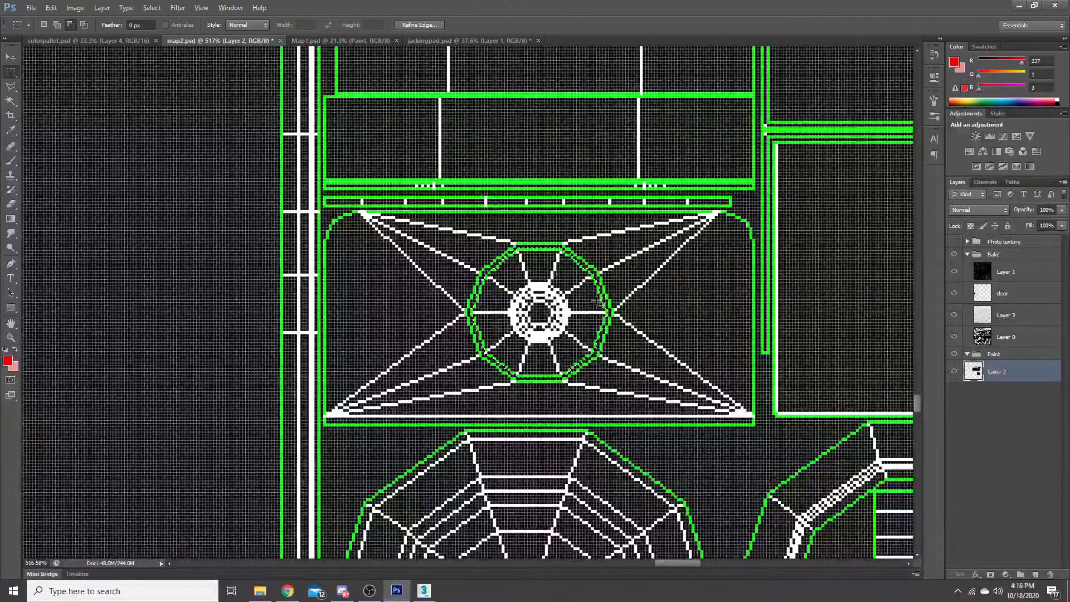
{"action": "scroll", "coordinate": [599, 302], "scroll_direction": "down", "scroll_amount": 4}
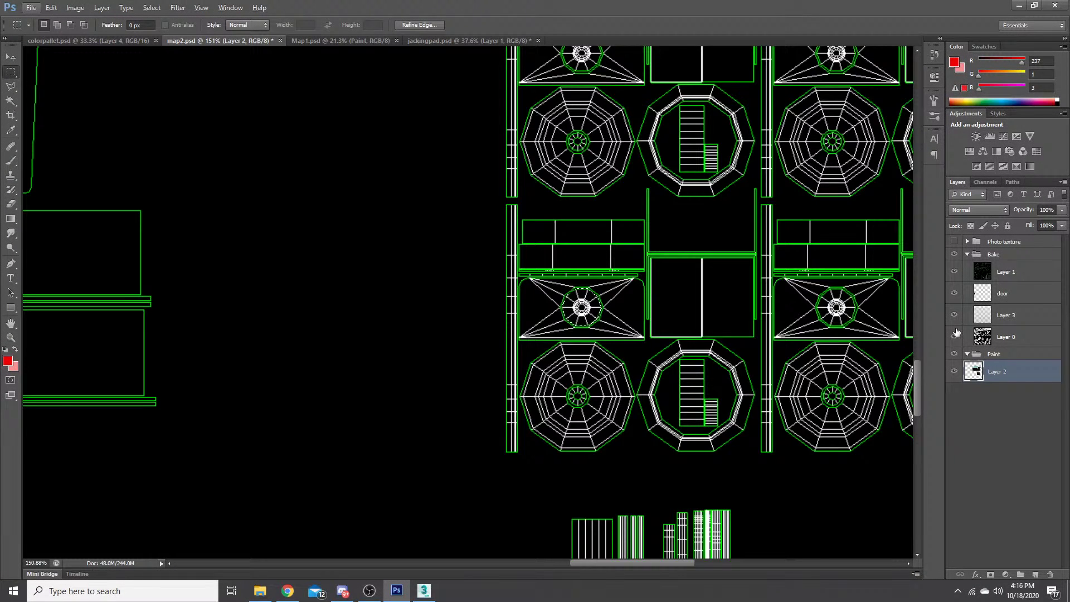
{"action": "left_click", "coordinate": [954, 271]}
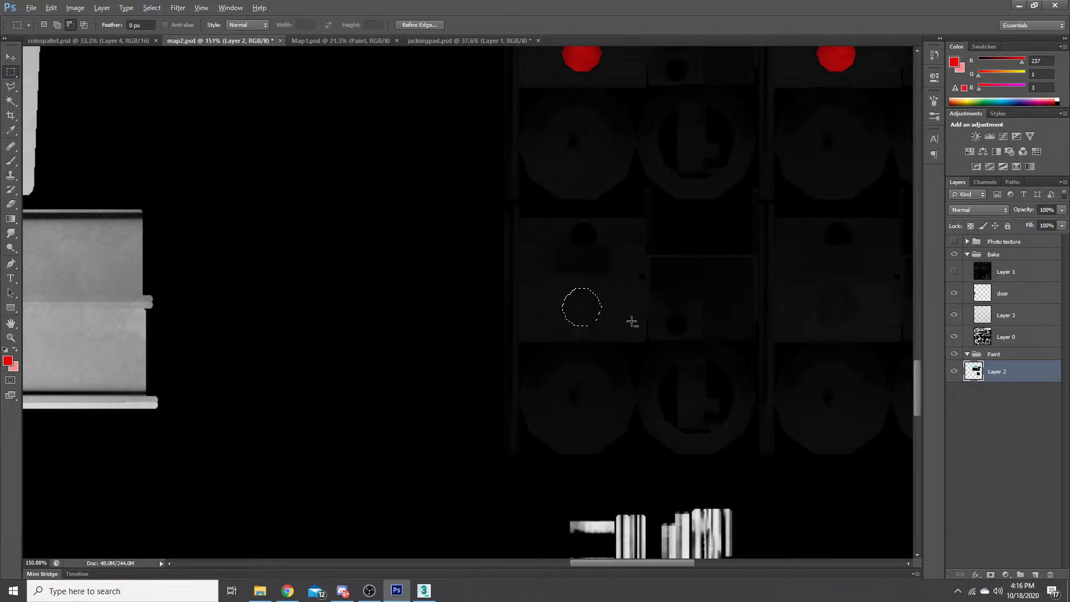
{"action": "scroll", "coordinate": [762, 324], "scroll_direction": "down", "scroll_amount": 1}
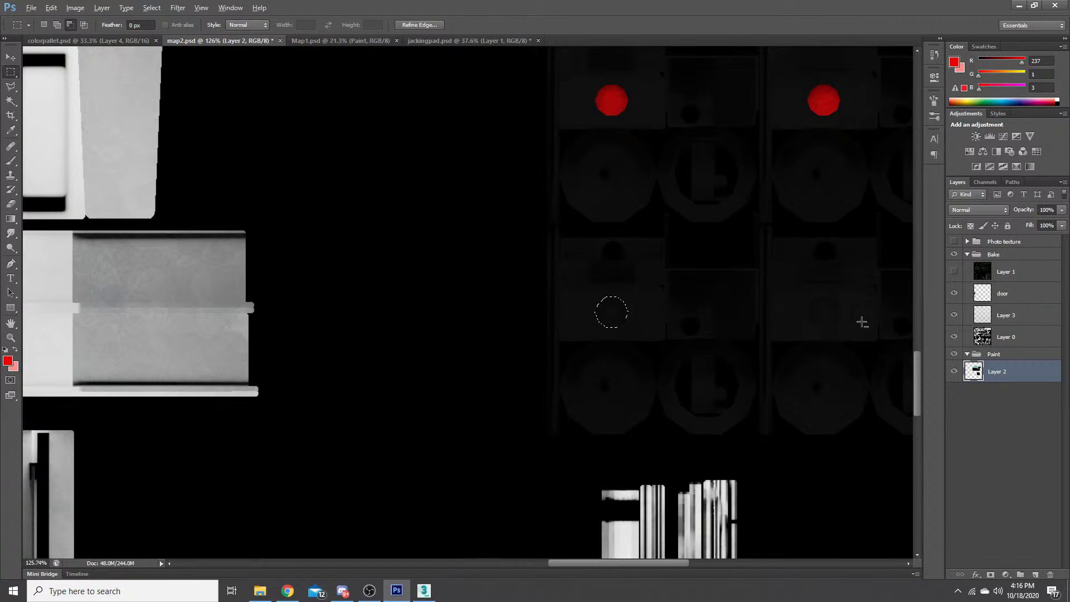
{"action": "scroll", "coordinate": [862, 322], "scroll_direction": "up", "scroll_amount": 2}
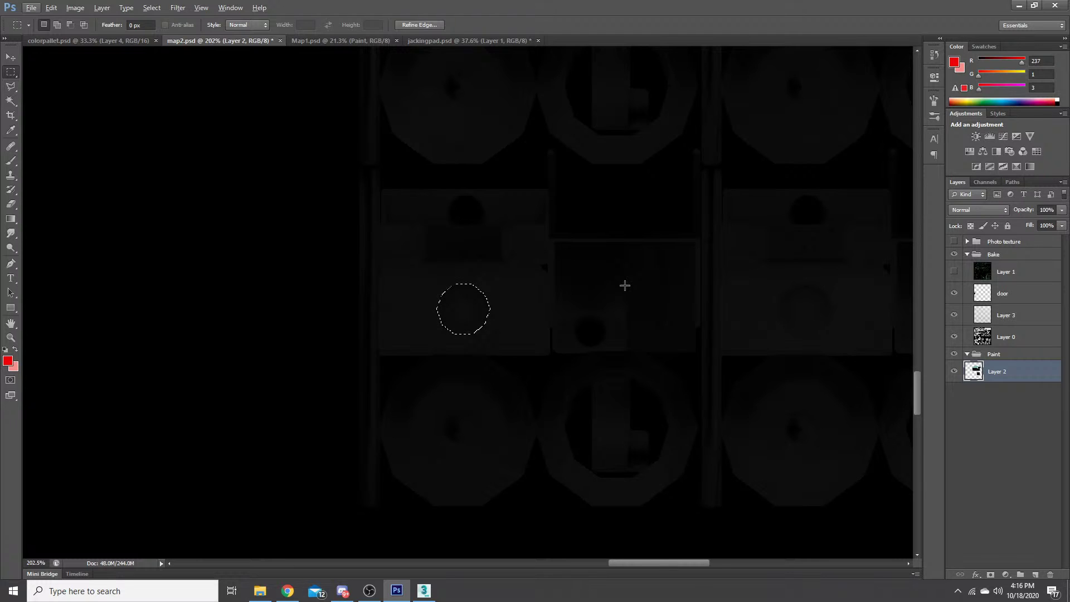
- Fill the decagon selection on Layer 2 with the red foreground color in Normal mode at 100% opacity
{"action": "key", "text": "shift"}
{"action": "key", "text": "shift+F5"}
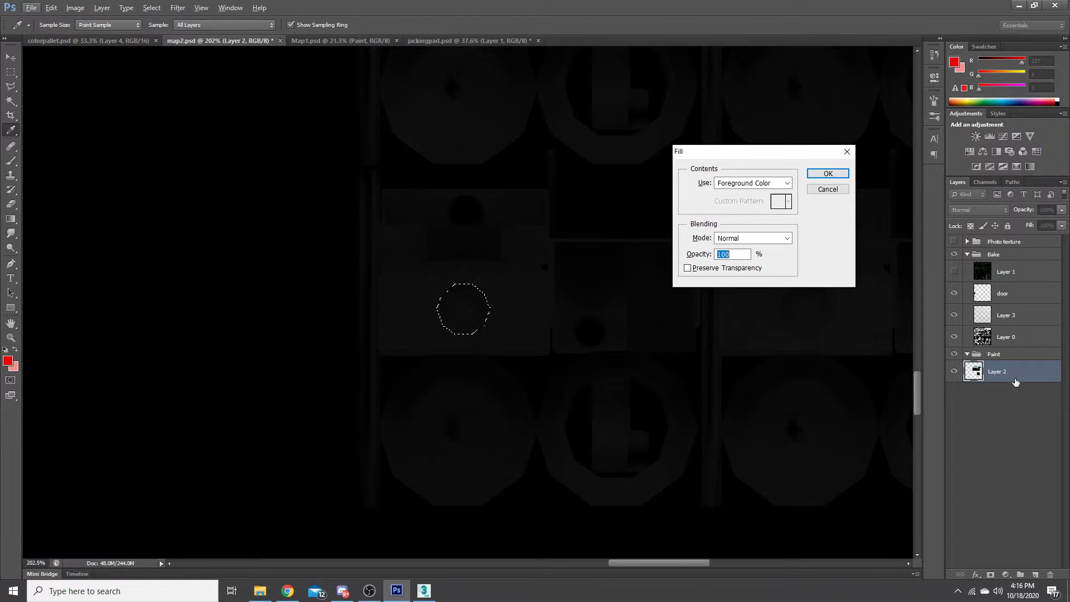
{"action": "key", "text": "Return"}
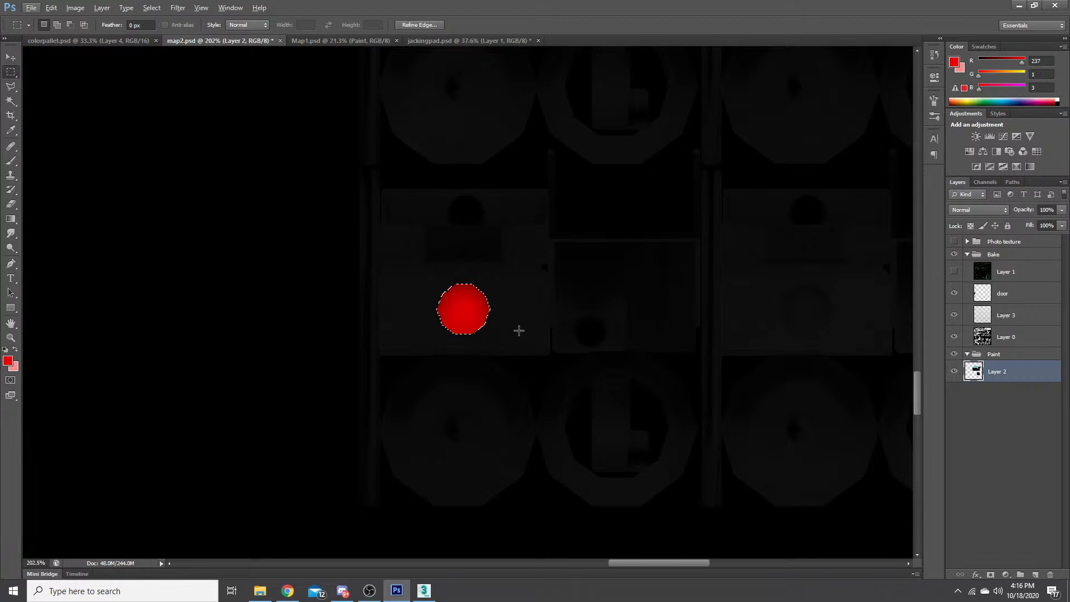
{"action": "scroll", "coordinate": [519, 330], "scroll_direction": "down", "scroll_amount": 5}
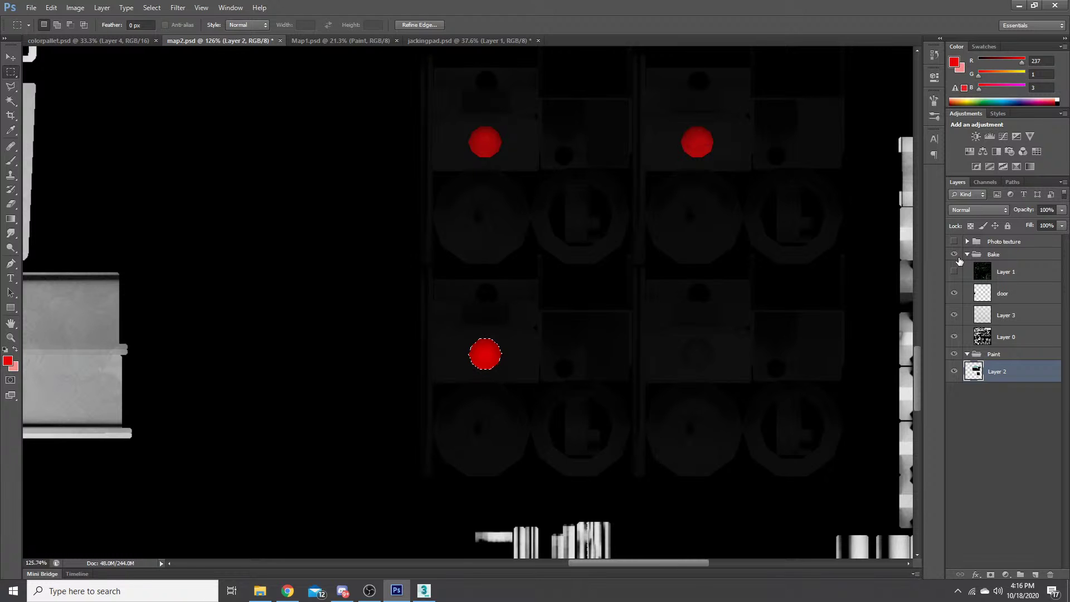
- Hide the Bake group and sample the darker red of the upper-left decagon as the foreground color
{"action": "left_click", "coordinate": [955, 255]}
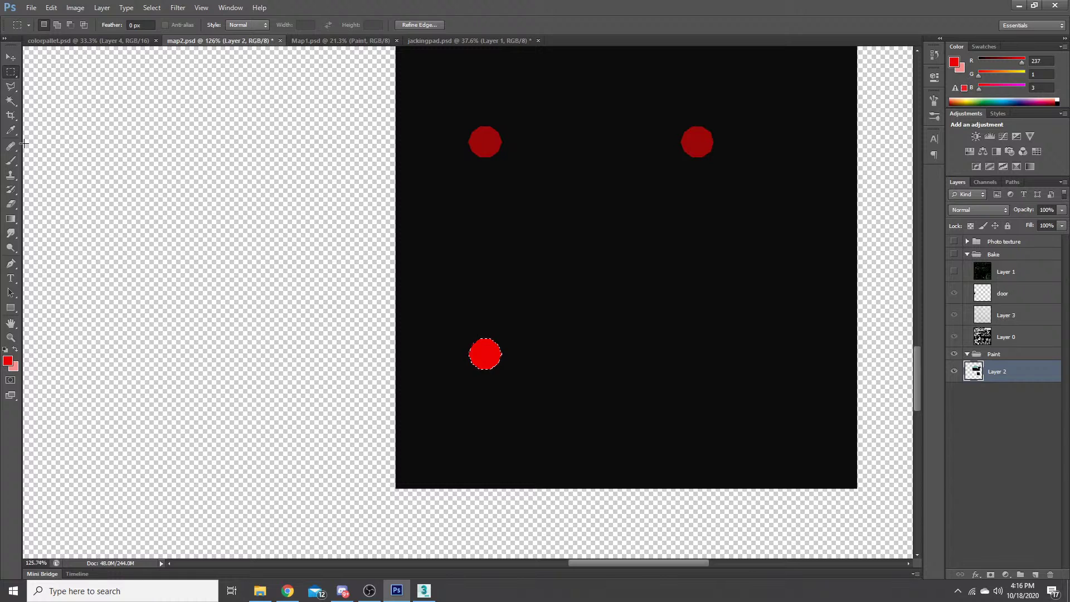
{"action": "key", "text": "i"}
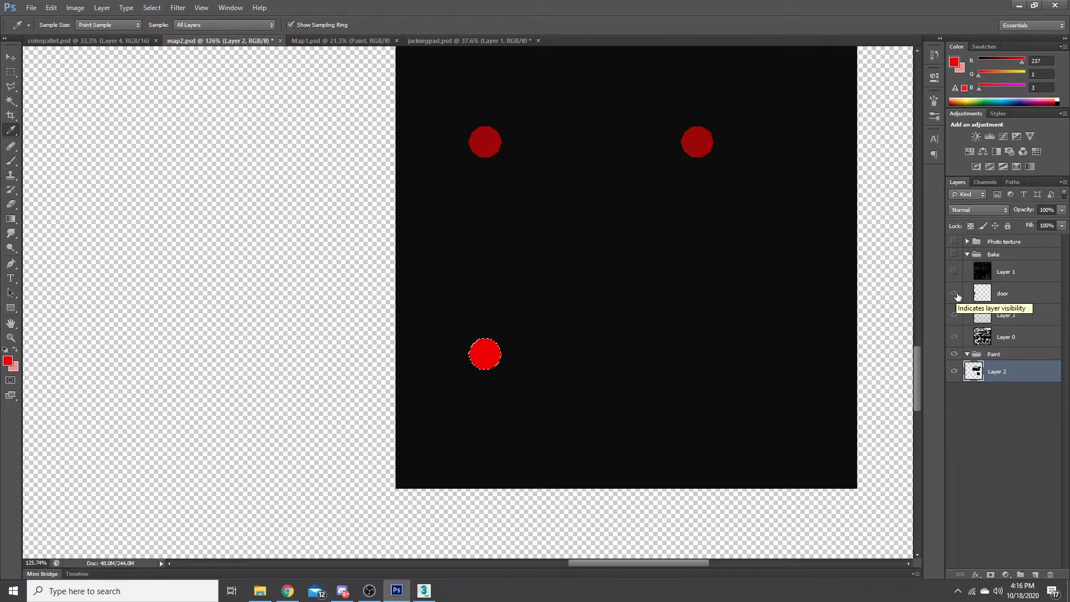
{"action": "left_click", "coordinate": [489, 136]}
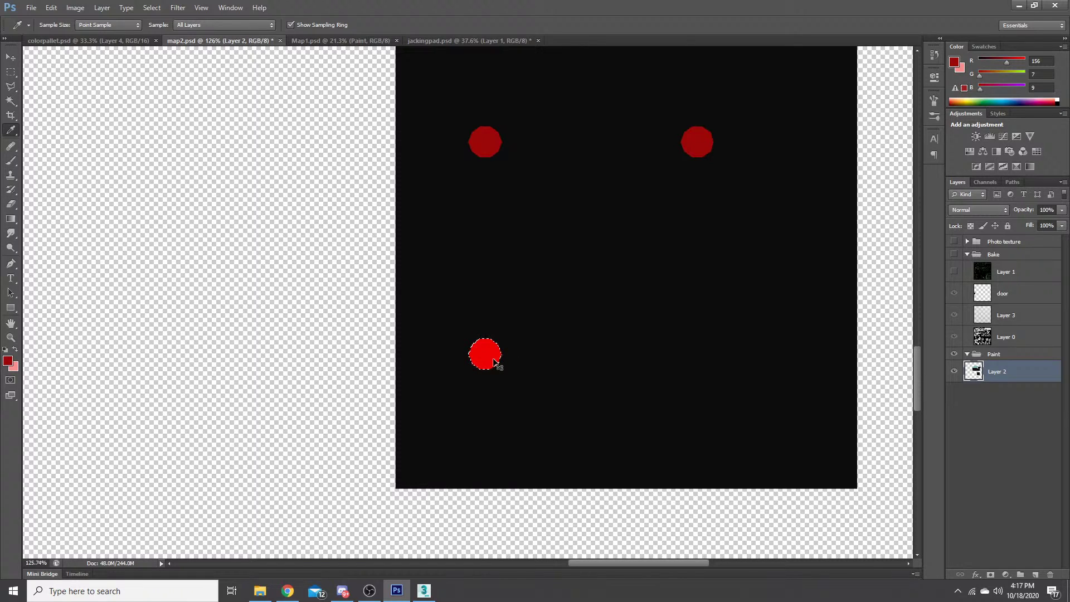
- Replace the lower-left decagon's bright red on Layer 2 with the sampled red at 100% opacity in Normal mode, and deselect it
{"action": "key", "text": "Delete"}
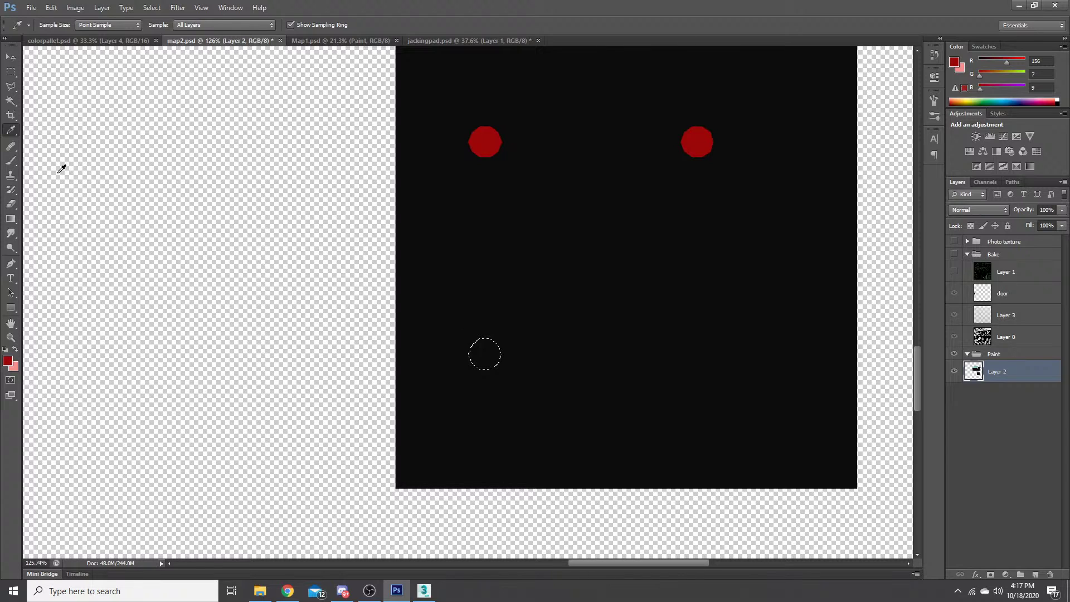
{"action": "key", "text": "b"}
{"action": "left_click_drag", "start_coordinate": [488, 354], "coordinate": [463, 355]}
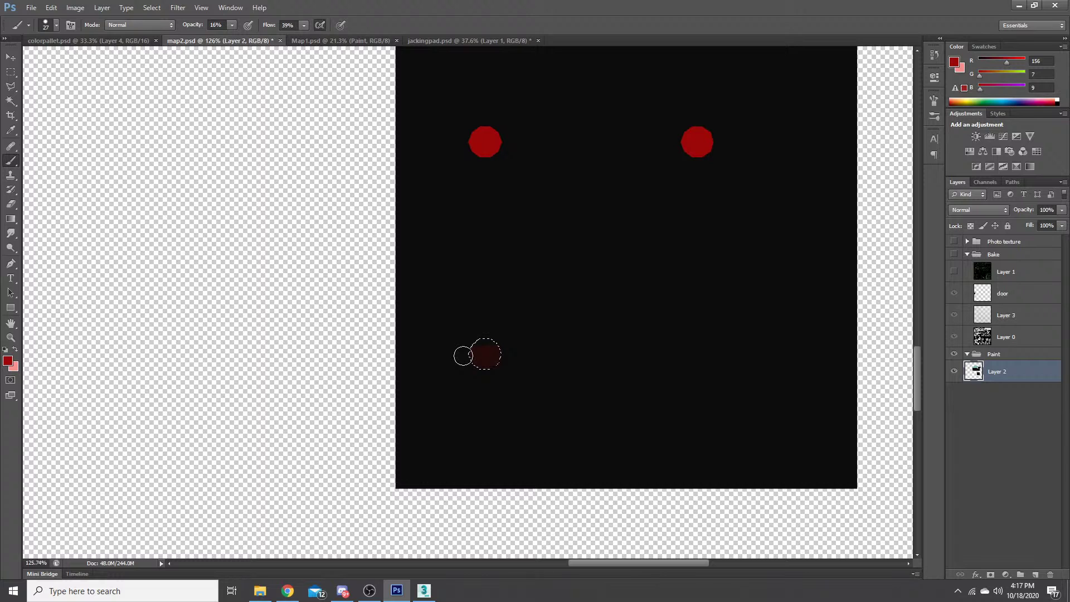
{"action": "key", "text": "i"}
{"action": "key", "text": "shift+BackSpace"}
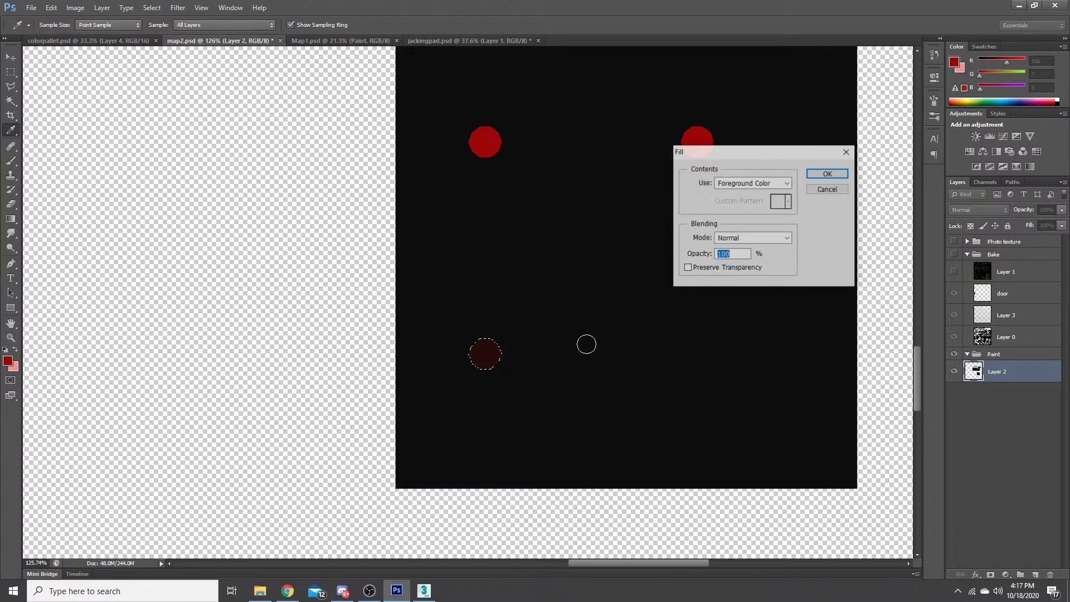
{"action": "key", "text": "Return"}
{"action": "key", "text": "b"}
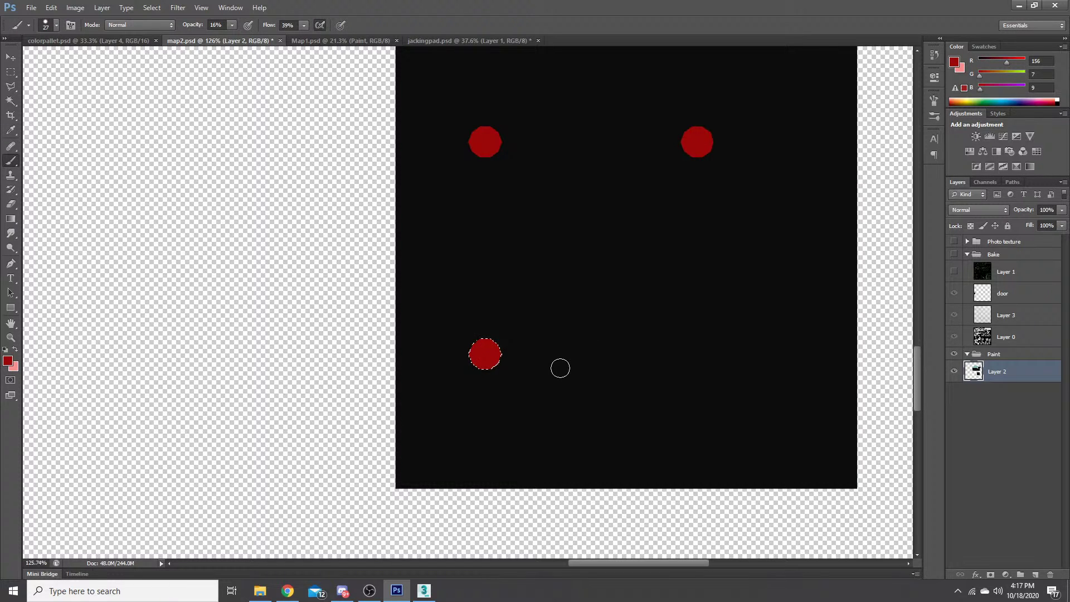
{"action": "key", "text": "m"}
{"action": "key", "text": "ctrl+d"}
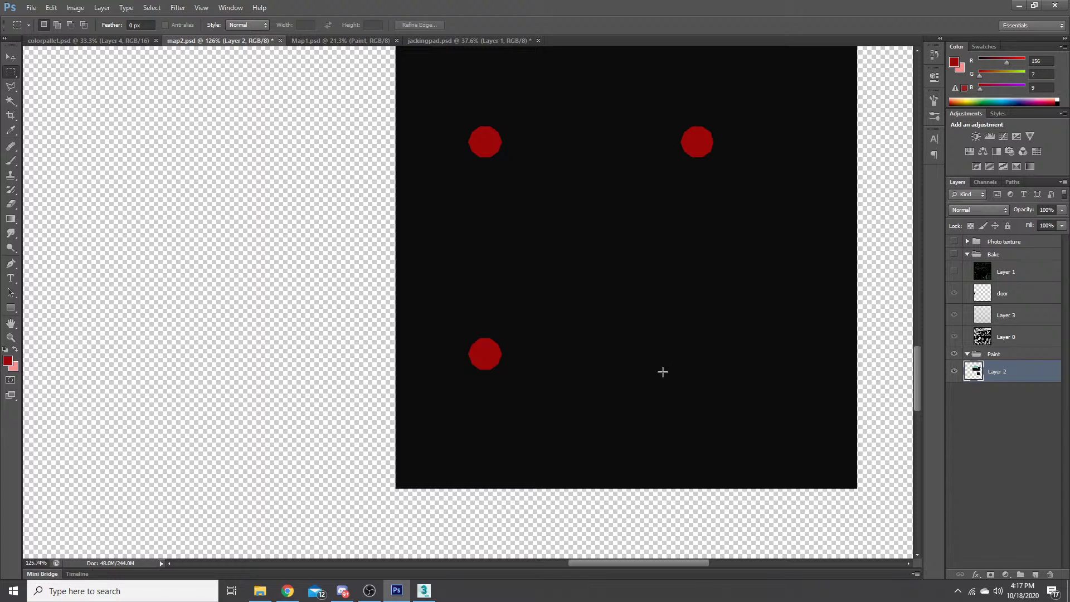
- Reselect the lower-left decagon and make the Bake group and its Layer 1 wireframe visible
{"action": "left_click", "coordinate": [984, 372], "text": "ctrl"}
{"action": "left_click", "coordinate": [954, 255]}
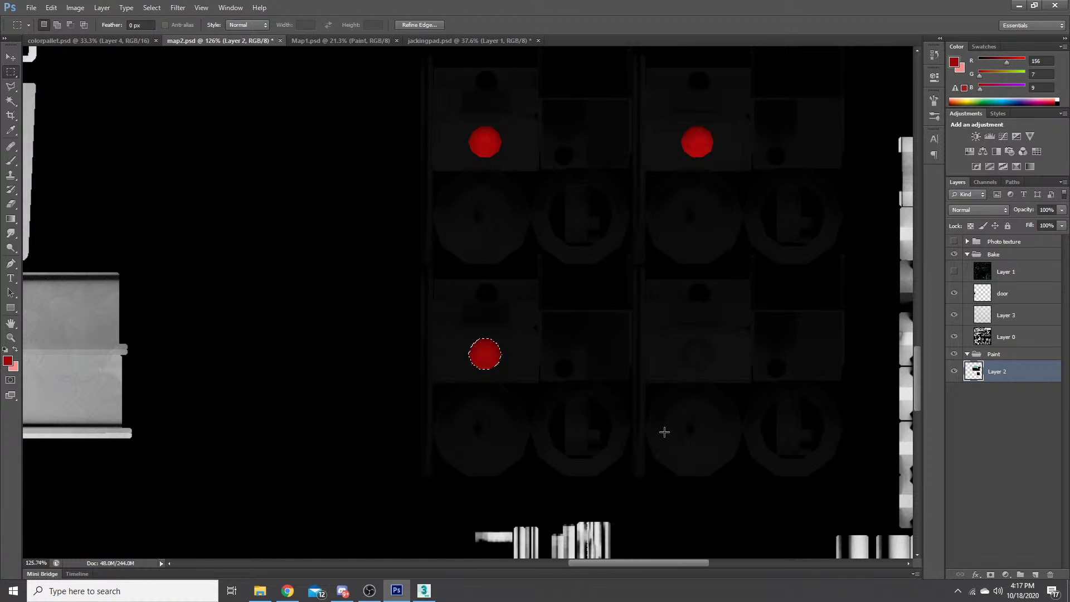
{"action": "scroll", "coordinate": [543, 406], "scroll_direction": "down", "scroll_amount": 2}
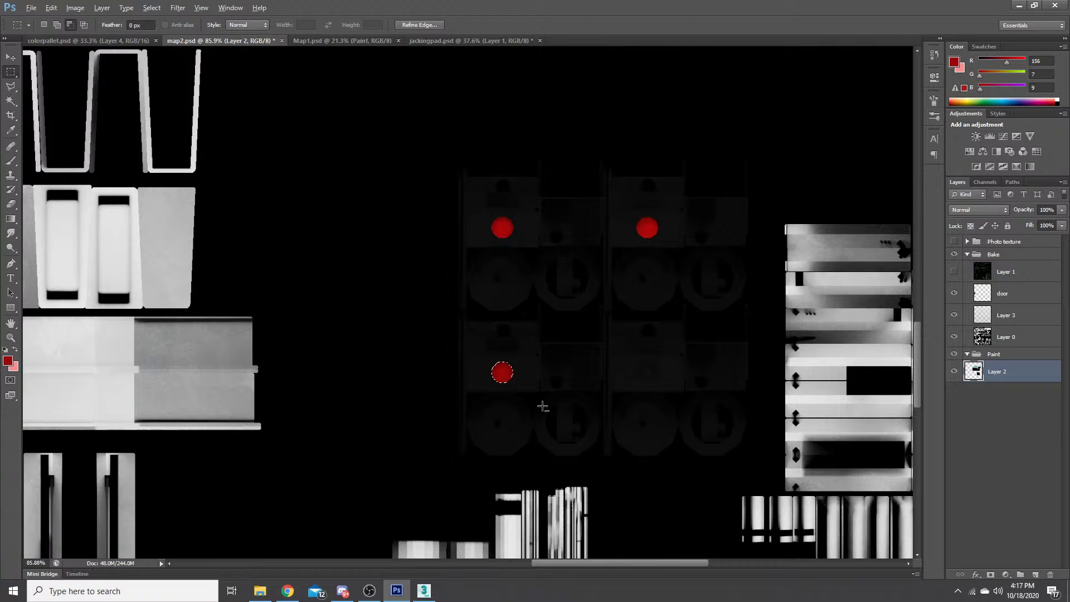
{"action": "scroll", "coordinate": [543, 407], "scroll_direction": "up", "scroll_amount": 3}
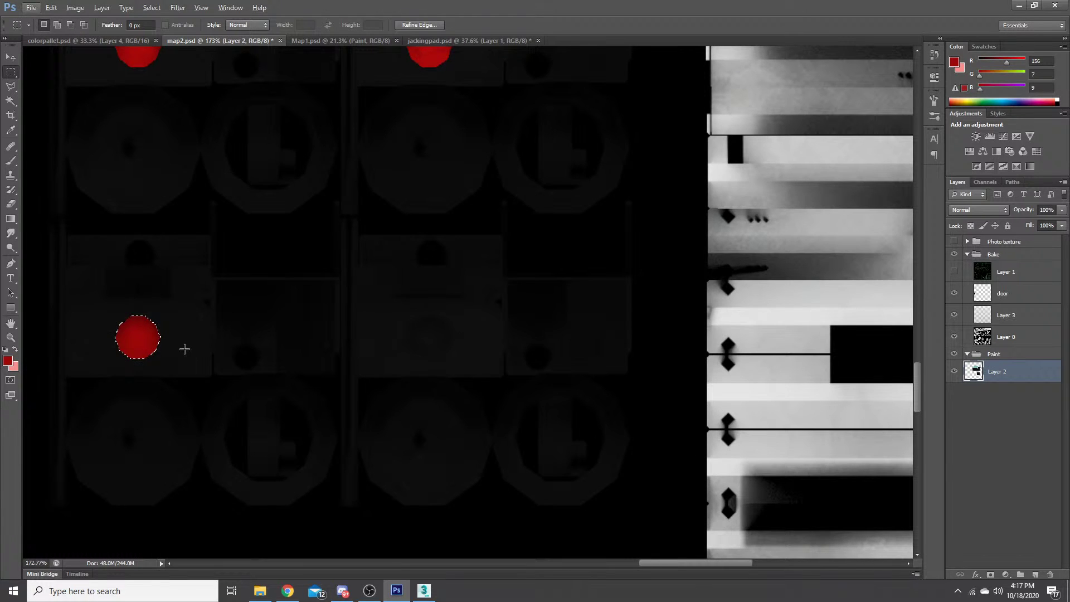
{"action": "scroll", "coordinate": [185, 349], "scroll_direction": "up", "scroll_amount": 3}
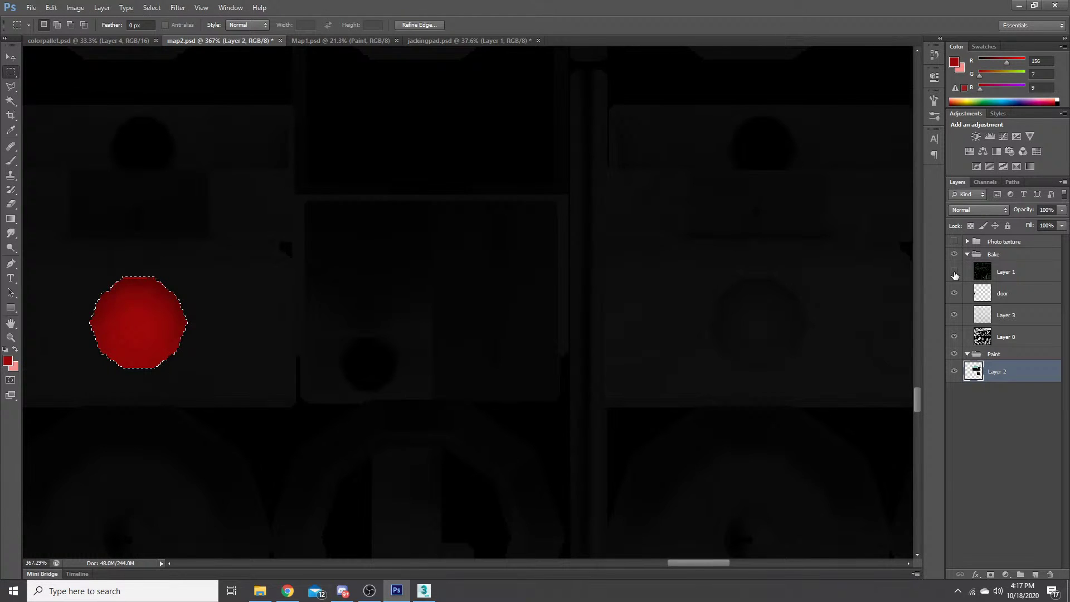
{"action": "left_click", "coordinate": [954, 275]}
- Try to reuse the selection outline on the lower-right plate's decagon, check its fit against the wireframe, and deselect it
{"action": "left_click_drag", "start_coordinate": [153, 330], "coordinate": [763, 348]}
{"action": "scroll", "coordinate": [791, 292], "scroll_direction": "up", "scroll_amount": 1}
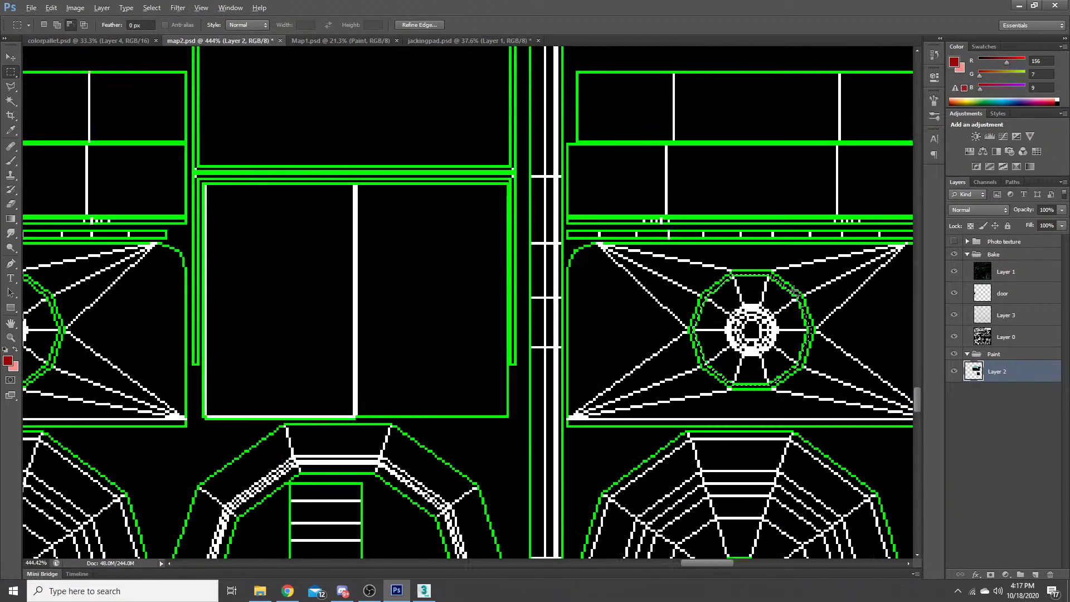
{"action": "scroll", "coordinate": [794, 292], "scroll_direction": "up", "scroll_amount": 8}
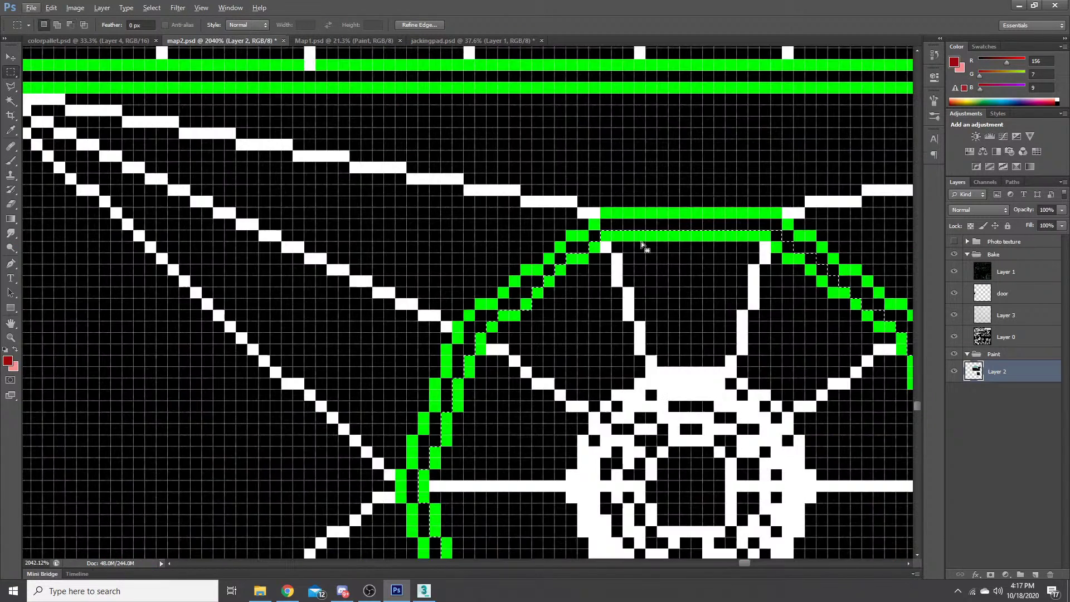
{"action": "scroll", "coordinate": [700, 315], "scroll_direction": "down", "scroll_amount": 5}
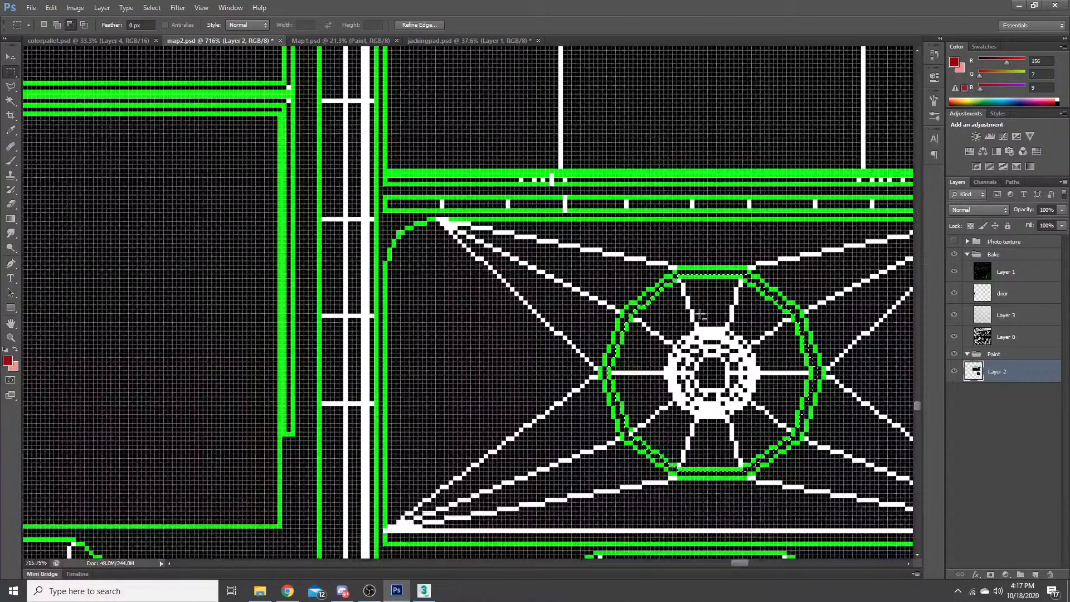
{"action": "scroll", "coordinate": [732, 320], "scroll_direction": "down", "scroll_amount": 1}
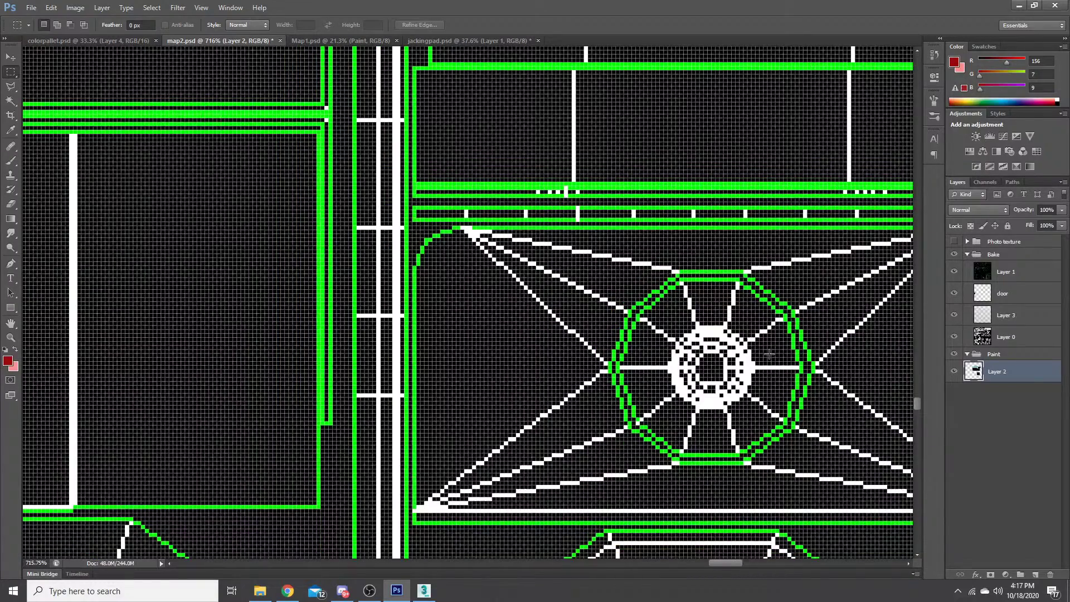
- Select a vertical rectangle between the lower-right plate's inner decagon top and bottom edges, and widen it with marquee strips
{"action": "scroll", "coordinate": [769, 354], "scroll_direction": "down", "scroll_amount": 1}
{"action": "scroll", "coordinate": [586, 390], "scroll_direction": "up", "scroll_amount": 4}
{"action": "left_click_drag", "start_coordinate": [339, 479], "coordinate": [494, 79]}
{"action": "scroll", "coordinate": [522, 299], "scroll_direction": "down", "scroll_amount": 2}
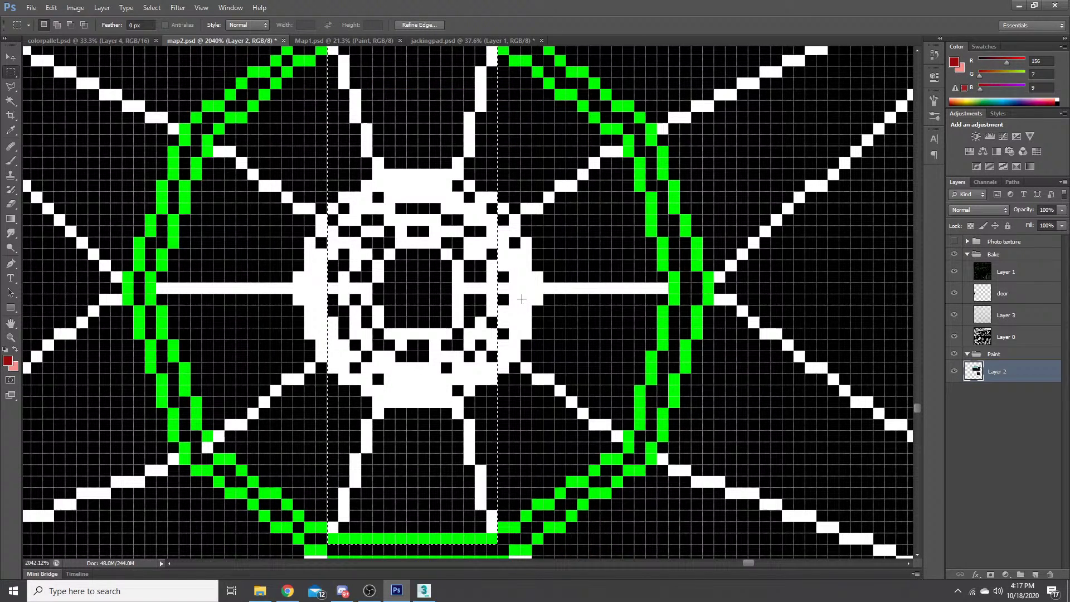
{"action": "scroll", "coordinate": [521, 300], "scroll_direction": "down", "scroll_amount": 1}
{"action": "left_click_drag", "start_coordinate": [312, 522], "coordinate": [500, 186]}
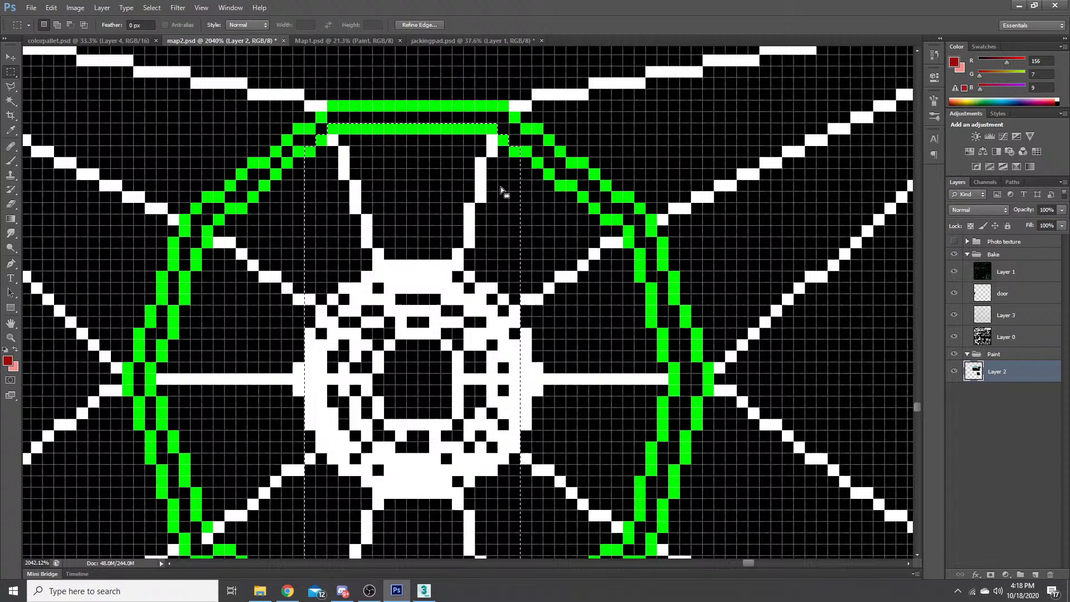
- Add marquee strips along the inner decagon's right-hand slanted edges until the selection reaches its right corner
{"action": "left_click_drag", "start_coordinate": [528, 152], "coordinate": [519, 483]}
{"action": "left_click_drag", "start_coordinate": [549, 474], "coordinate": [502, 65]}
{"action": "left_click_drag", "start_coordinate": [540, 100], "coordinate": [580, 135]}
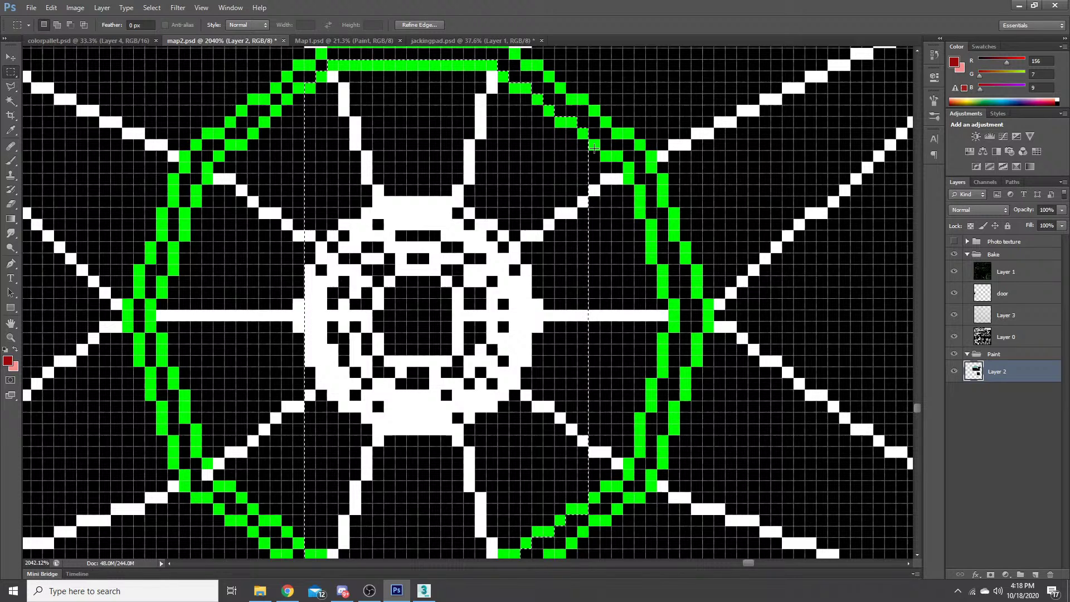
{"action": "left_click_drag", "start_coordinate": [593, 148], "coordinate": [504, 507]}
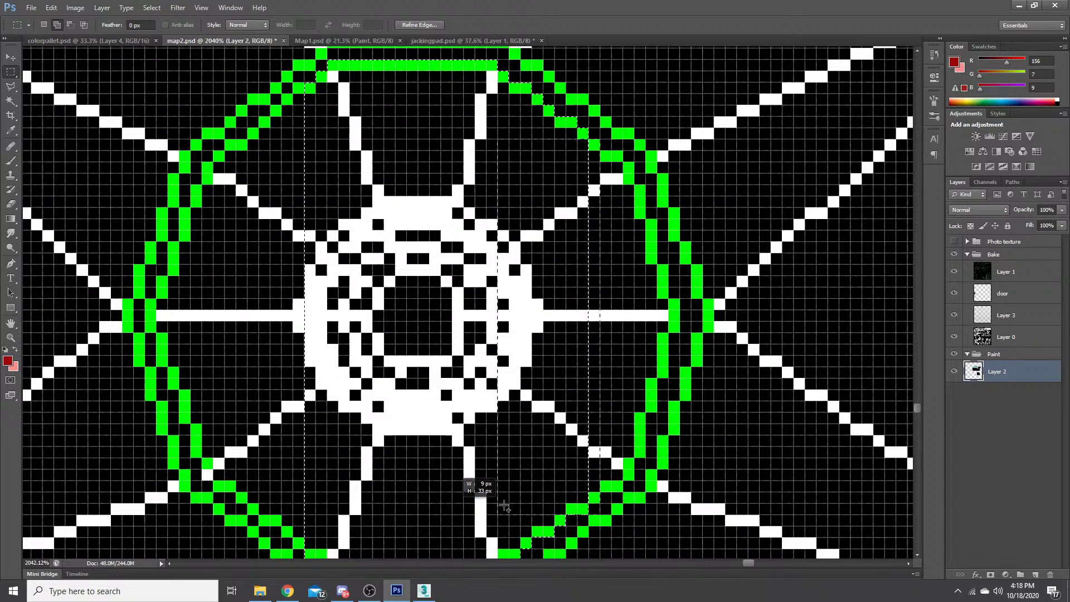
{"action": "left_click_drag", "start_coordinate": [504, 506], "coordinate": [617, 507]}
{"action": "key", "text": "shift"}
{"action": "left_click_drag", "start_coordinate": [605, 486], "coordinate": [641, 191]}
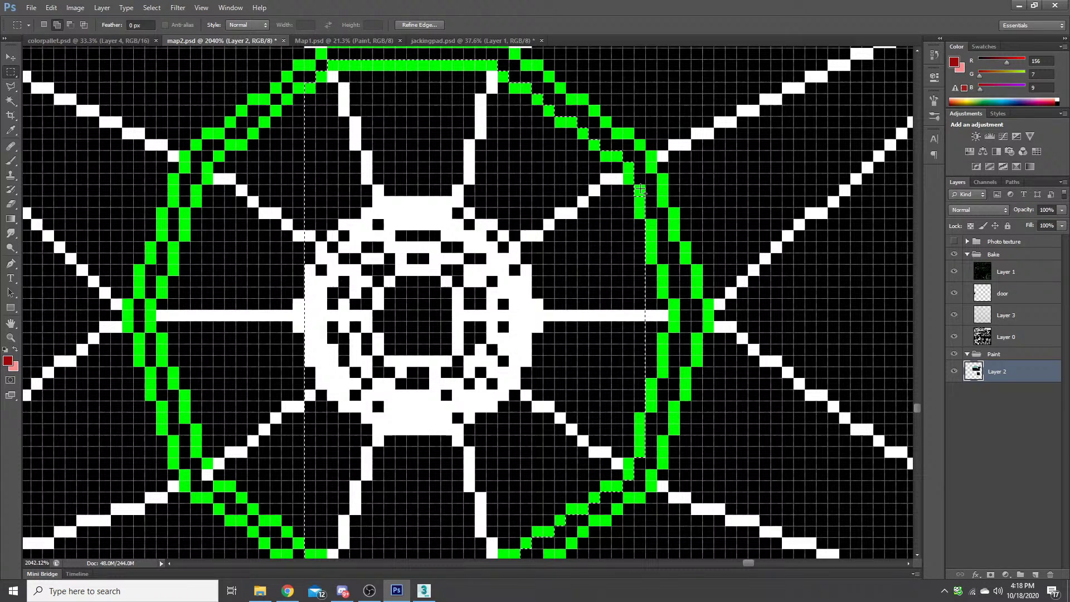
{"action": "left_click_drag", "start_coordinate": [647, 228], "coordinate": [666, 326]}
- Extend the decagon selection leftward with marquee strips following the start of the upper-left and lower-left slanted edges
{"action": "scroll", "coordinate": [500, 329], "scroll_direction": "up", "scroll_amount": 1}
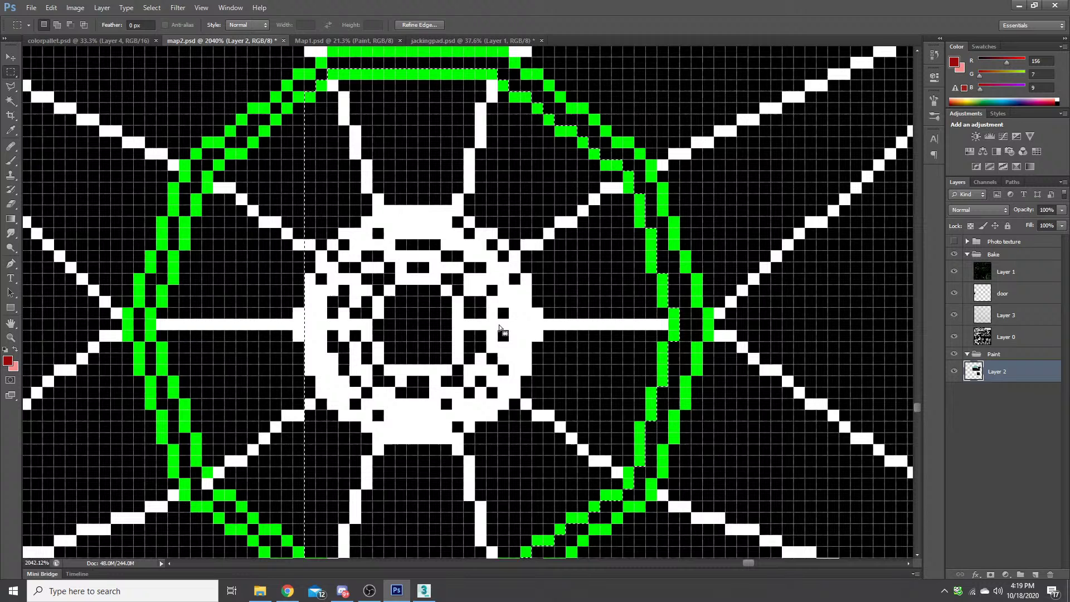
{"action": "scroll", "coordinate": [500, 329], "scroll_direction": "up", "scroll_amount": 1}
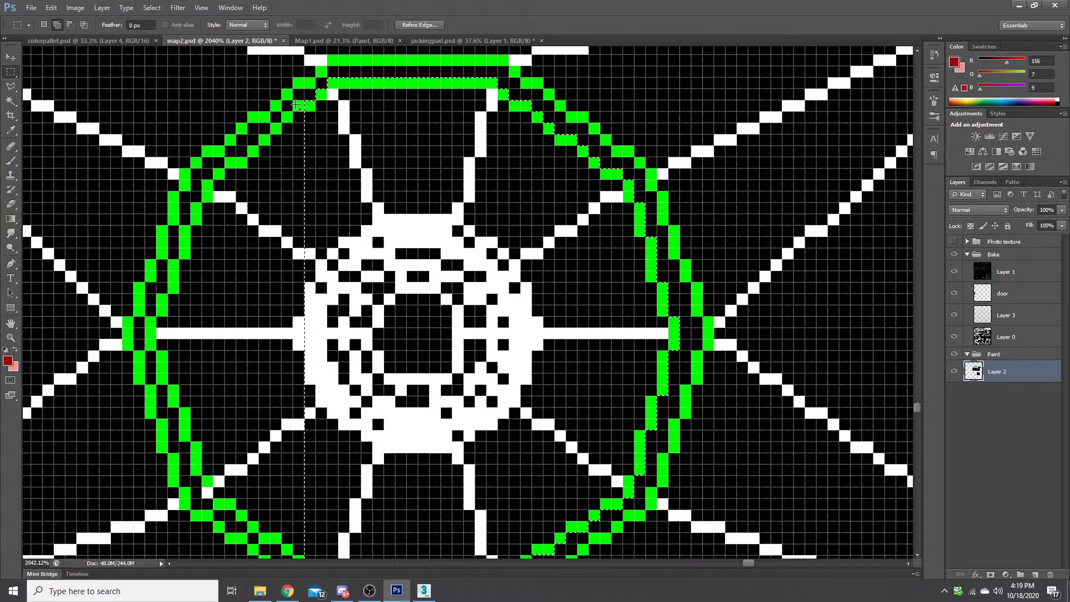
{"action": "left_click_drag", "start_coordinate": [296, 106], "coordinate": [407, 541]}
{"action": "scroll", "coordinate": [407, 542], "scroll_direction": "down", "scroll_amount": 3}
{"action": "left_click_drag", "start_coordinate": [288, 390], "coordinate": [311, 413]}
{"action": "scroll", "coordinate": [362, 186], "scroll_direction": "up", "scroll_amount": 5}
{"action": "left_click_drag", "start_coordinate": [269, 187], "coordinate": [351, 66]}
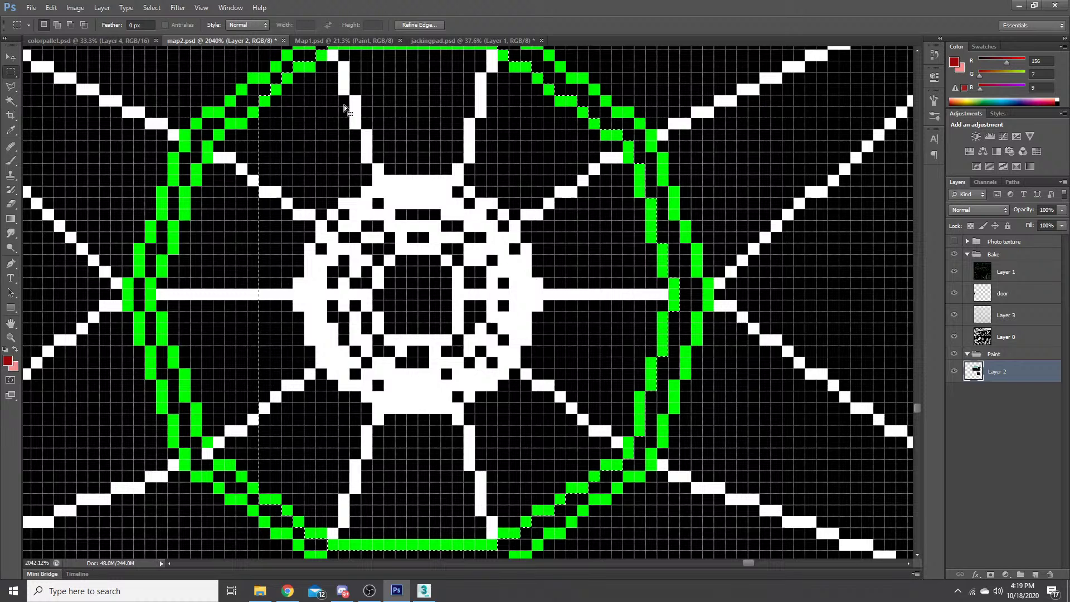
- Complete the decagon selection with the remaining marquee strips out to its left corner
{"action": "left_click_drag", "start_coordinate": [248, 107], "coordinate": [282, 462]}
{"action": "left_click_drag", "start_coordinate": [216, 129], "coordinate": [195, 395]}
{"action": "left_click_drag", "start_coordinate": [168, 220], "coordinate": [210, 336]}
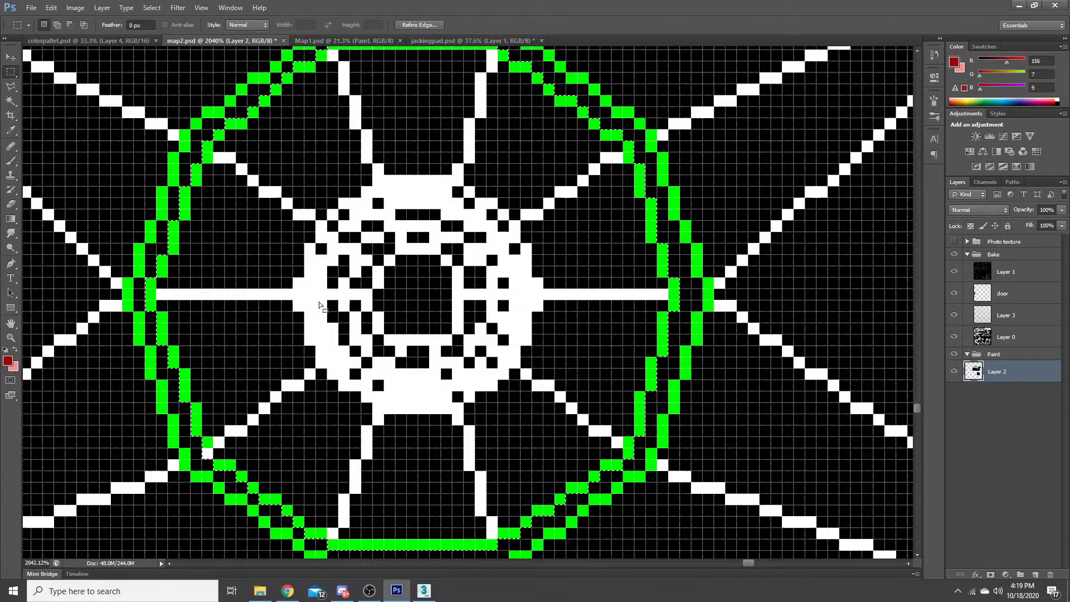
- Hide the Layer 1 wireframe, fill the decagon selection on Layer 2 with the dark red foreground color, and deselect it
{"action": "scroll", "coordinate": [319, 302], "scroll_direction": "down", "scroll_amount": 2}
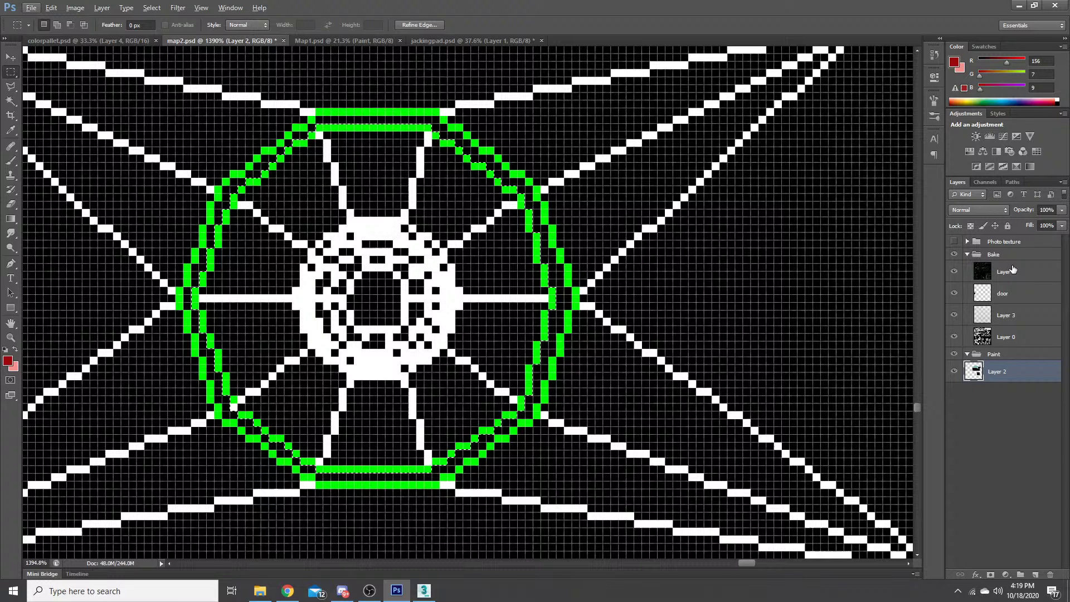
{"action": "left_click", "coordinate": [955, 274]}
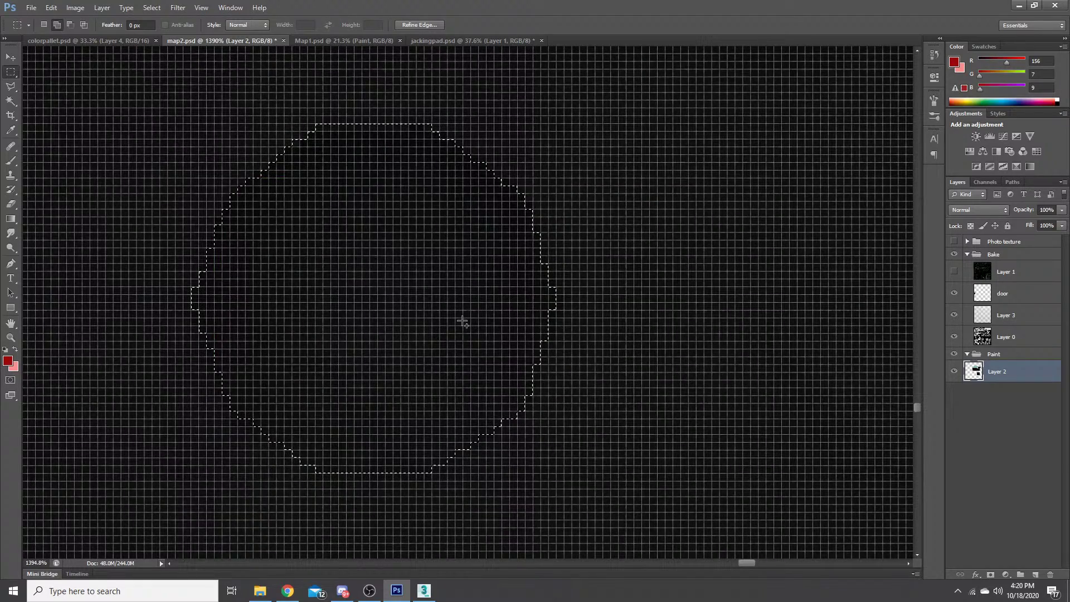
{"action": "key", "text": "alt+BackSpace"}
{"action": "key", "text": "ctrl+d"}
{"action": "scroll", "coordinate": [624, 331], "scroll_direction": "down", "scroll_amount": 5}
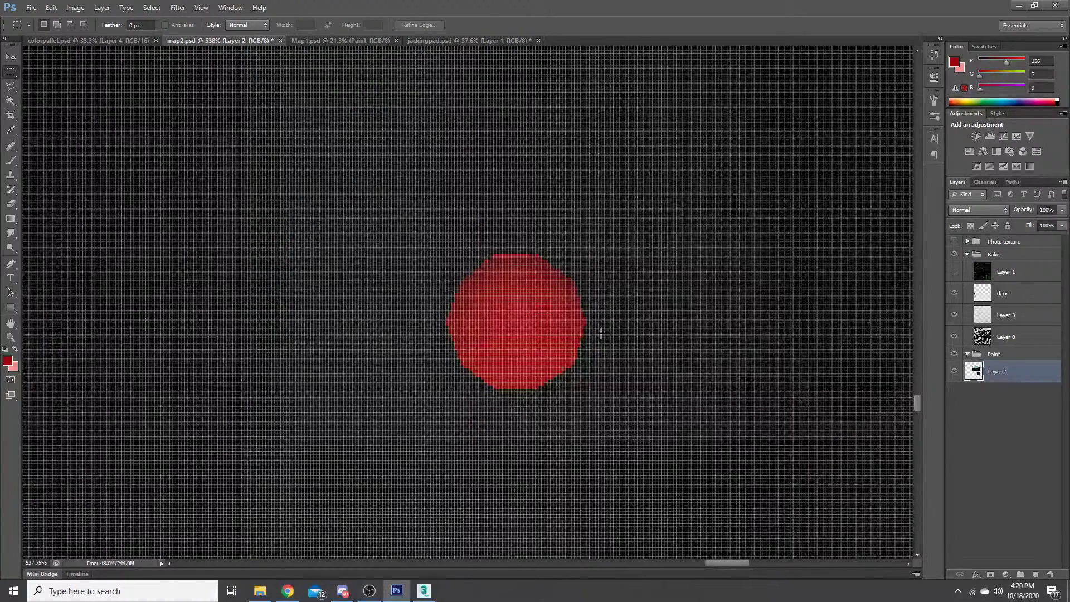
{"action": "scroll", "coordinate": [601, 333], "scroll_direction": "down", "scroll_amount": 8}
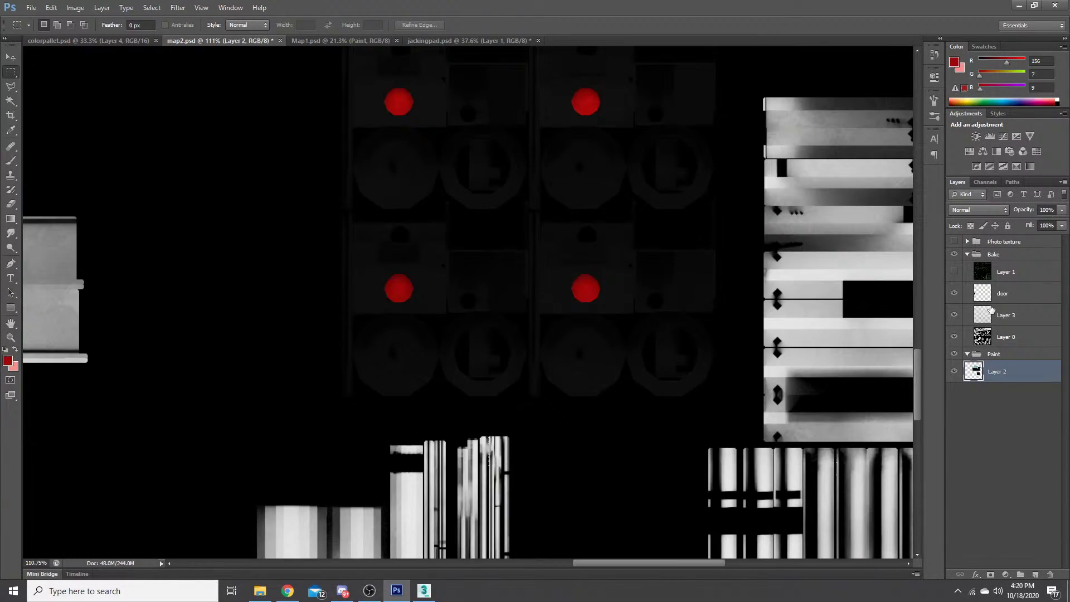
- Expand the Photo texture group and turn on its visibility
{"action": "left_click", "coordinate": [954, 242]}
{"action": "left_click", "coordinate": [968, 242]}
{"action": "left_click", "coordinate": [955, 242]}
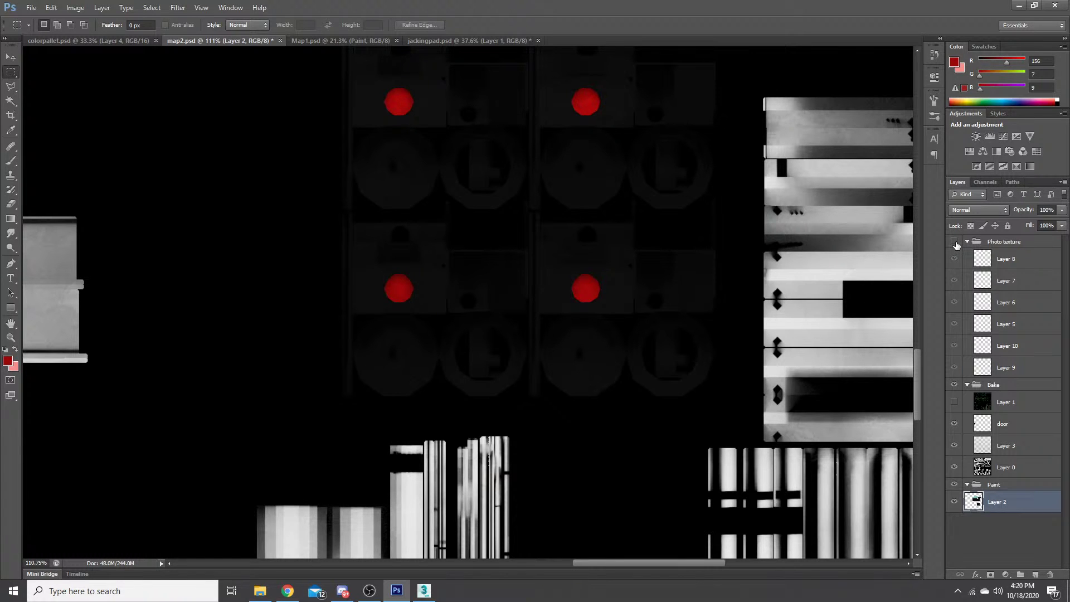
{"action": "left_click", "coordinate": [955, 242]}
- Examine the texture map with the Photo texture group shown and hidden, leaving the group visible
{"action": "scroll", "coordinate": [541, 333], "scroll_direction": "down", "scroll_amount": 5}
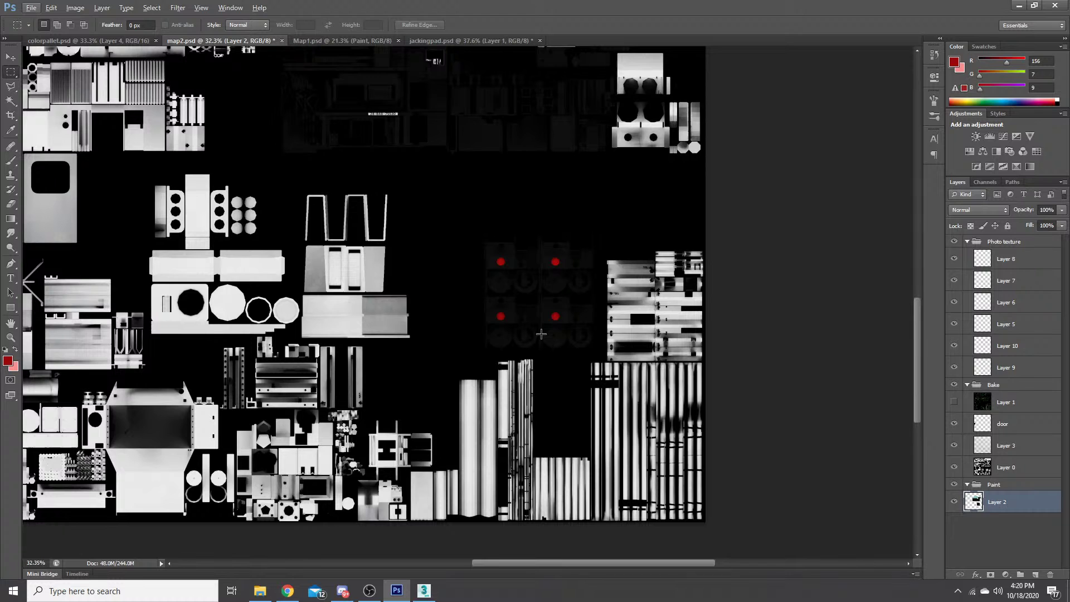
{"action": "scroll", "coordinate": [541, 333], "scroll_direction": "down", "scroll_amount": 1}
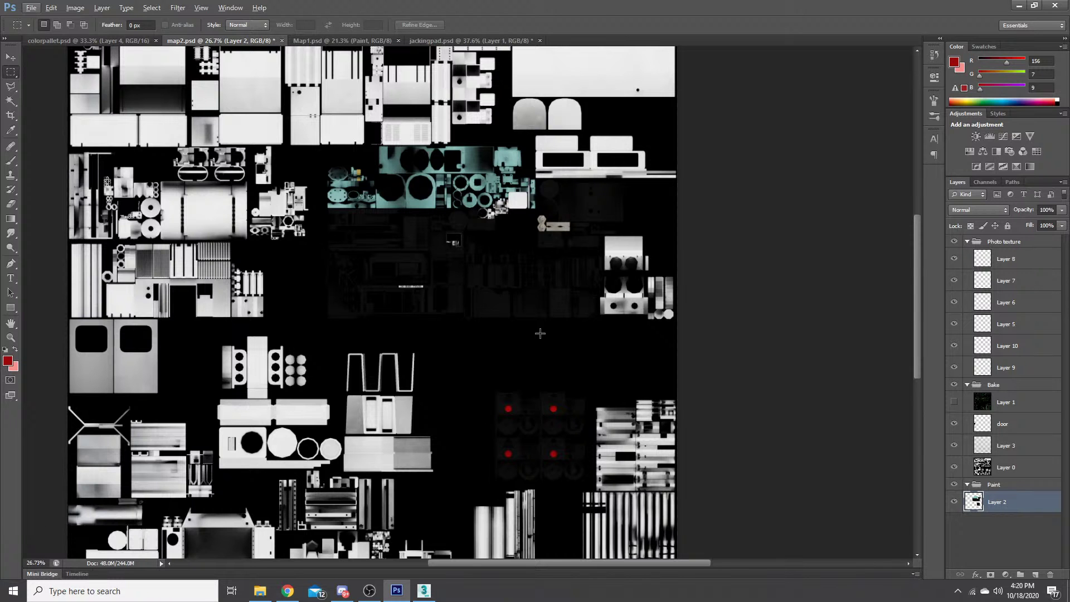
{"action": "scroll", "coordinate": [410, 287], "scroll_direction": "up", "scroll_amount": 4}
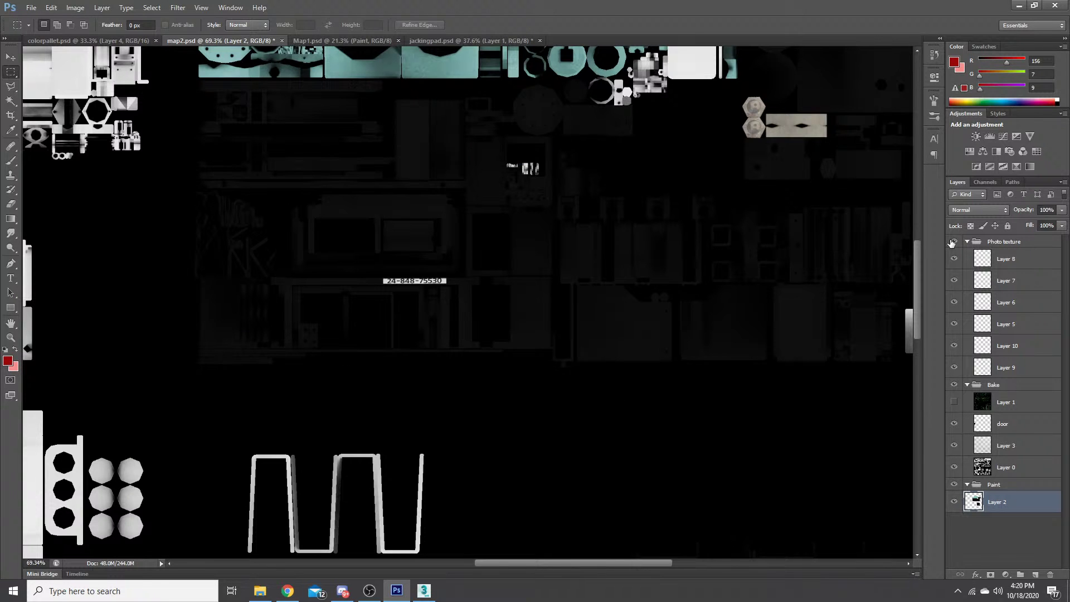
{"action": "left_click", "coordinate": [954, 241]}
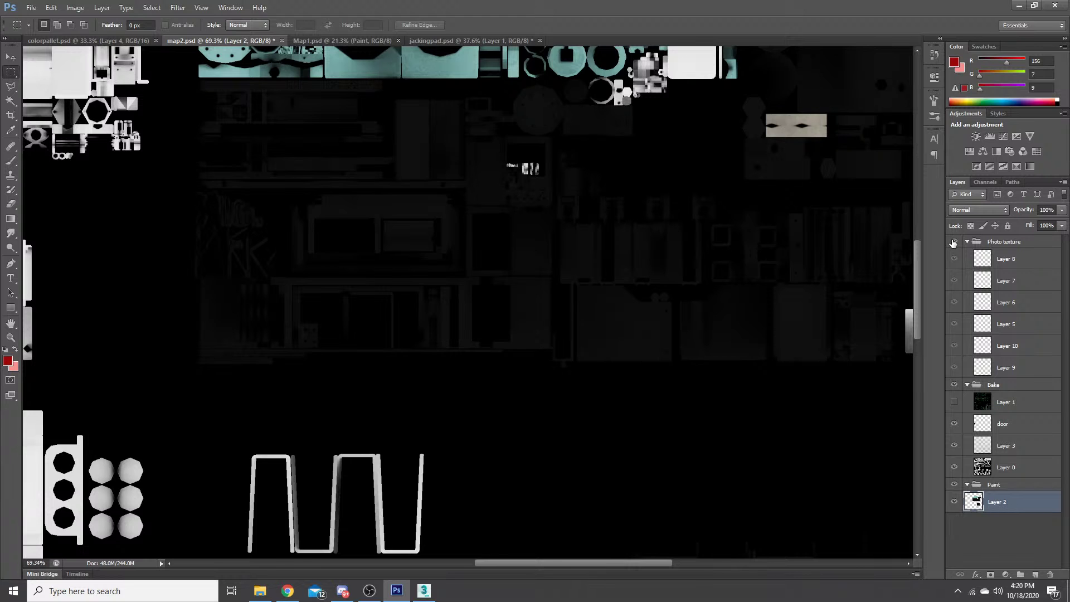
{"action": "left_click", "coordinate": [953, 242]}
{"action": "scroll", "coordinate": [571, 325], "scroll_direction": "down", "scroll_amount": 5}
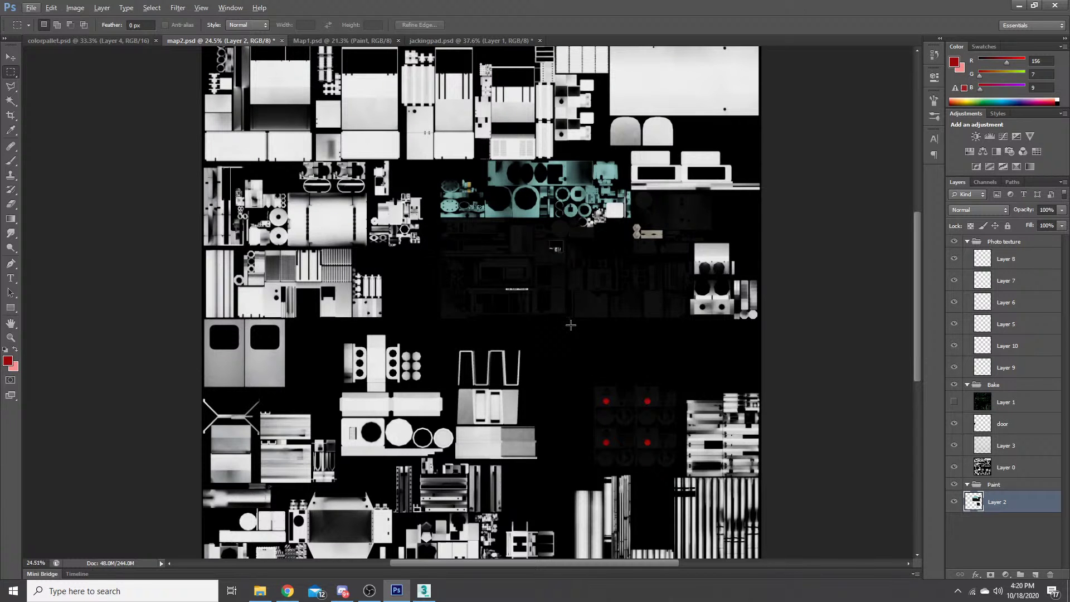
- Hide the Photo texture group and collapse both the Photo texture and Bake groups
{"action": "scroll", "coordinate": [571, 325], "scroll_direction": "down", "scroll_amount": 1}
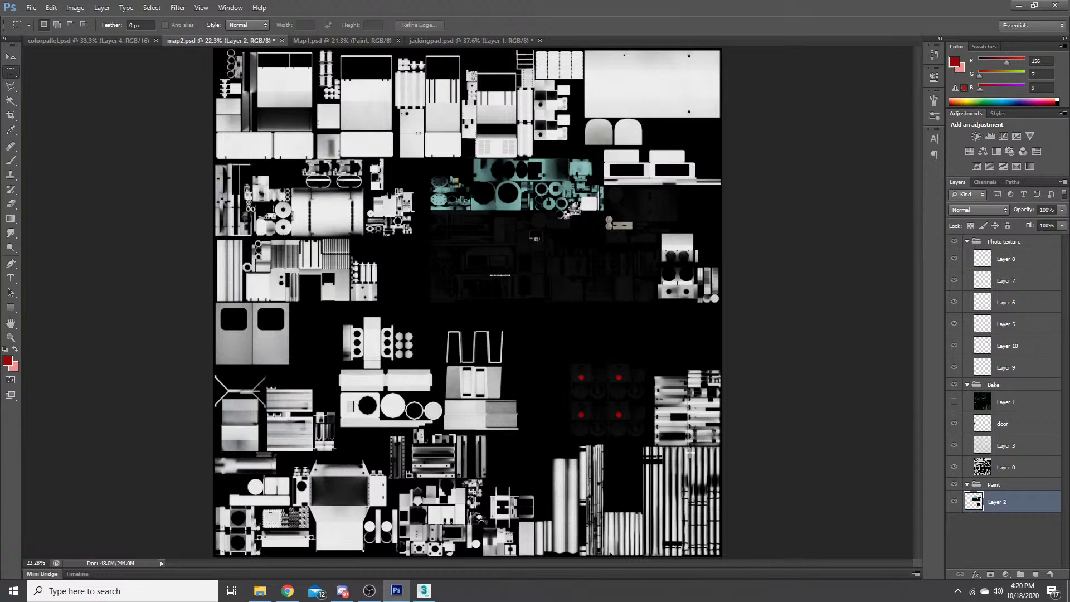
{"action": "scroll", "coordinate": [690, 452], "scroll_direction": "up", "scroll_amount": 4}
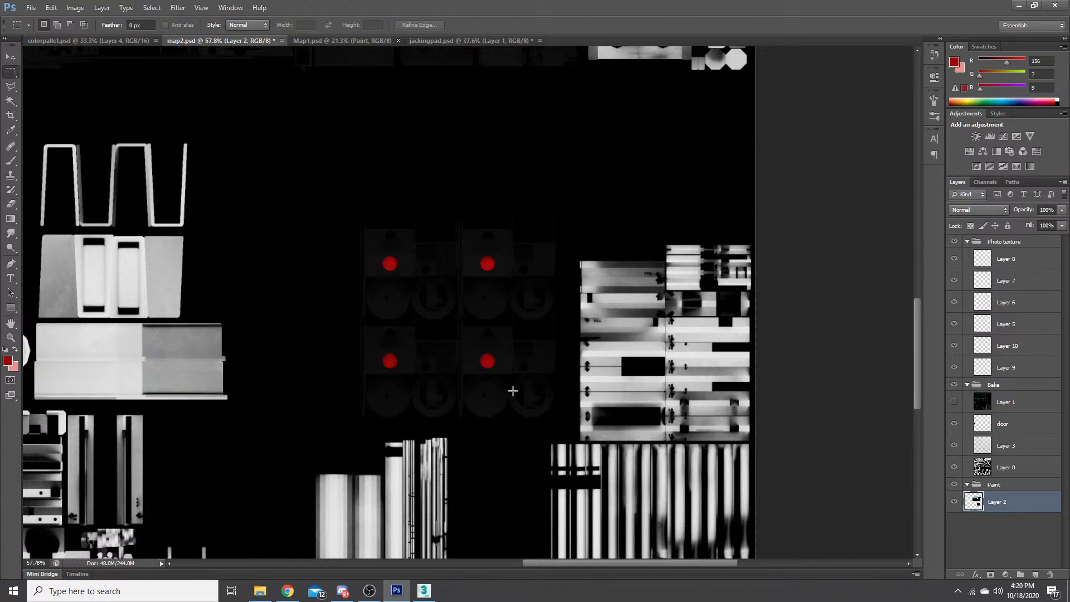
{"action": "scroll", "coordinate": [512, 391], "scroll_direction": "up", "scroll_amount": 2}
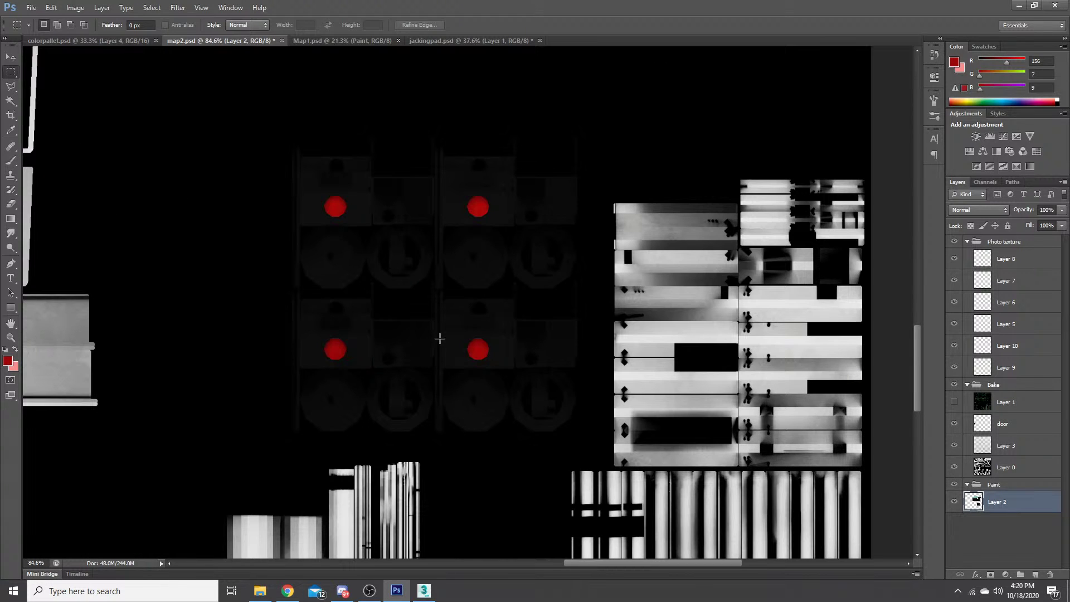
{"action": "scroll", "coordinate": [440, 338], "scroll_direction": "up", "scroll_amount": 2}
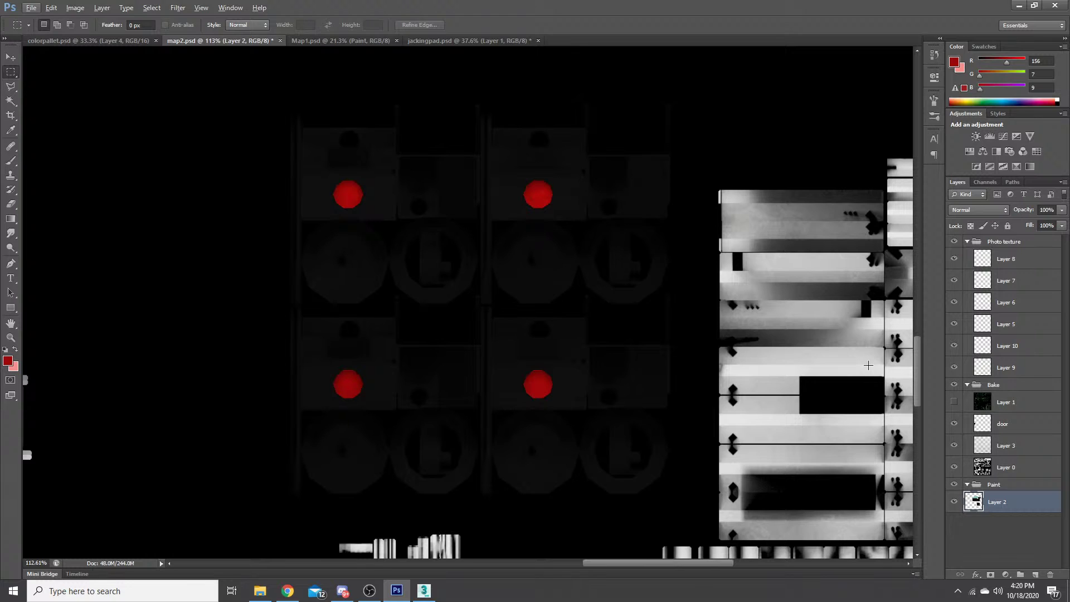
{"action": "left_click", "coordinate": [954, 241]}
{"action": "scroll", "coordinate": [593, 380], "scroll_direction": "down", "scroll_amount": 2}
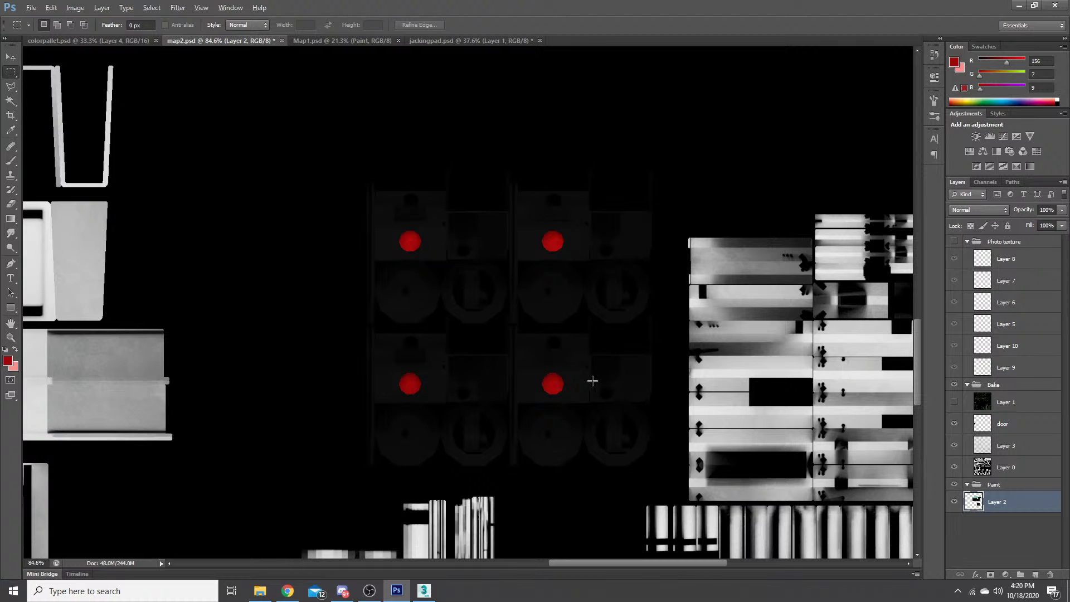
{"action": "scroll", "coordinate": [593, 381], "scroll_direction": "down", "scroll_amount": 4}
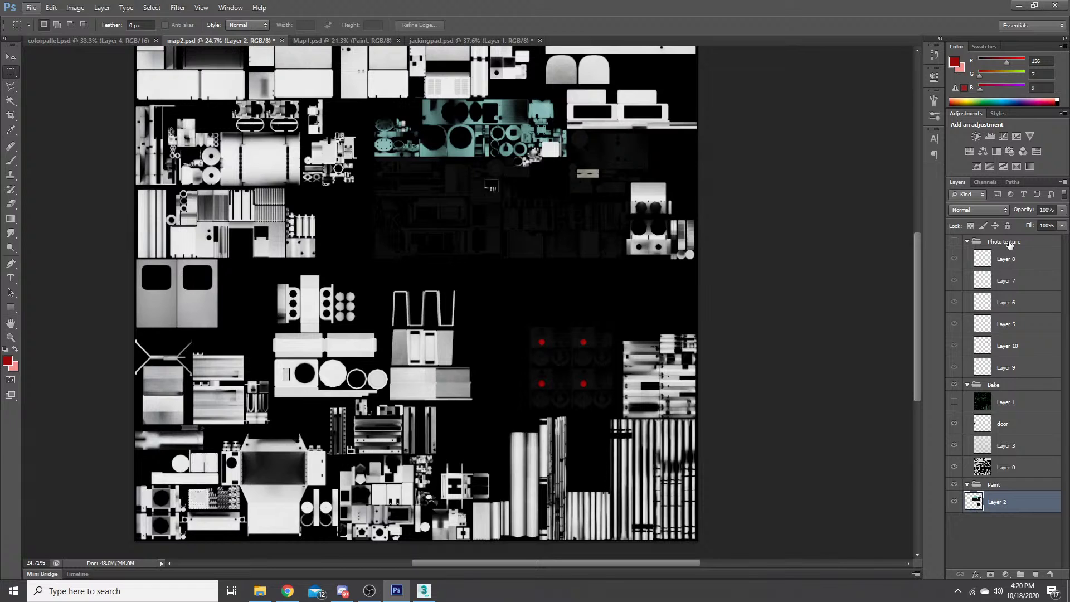
{"action": "left_click", "coordinate": [968, 243]}
{"action": "left_click", "coordinate": [967, 254]}
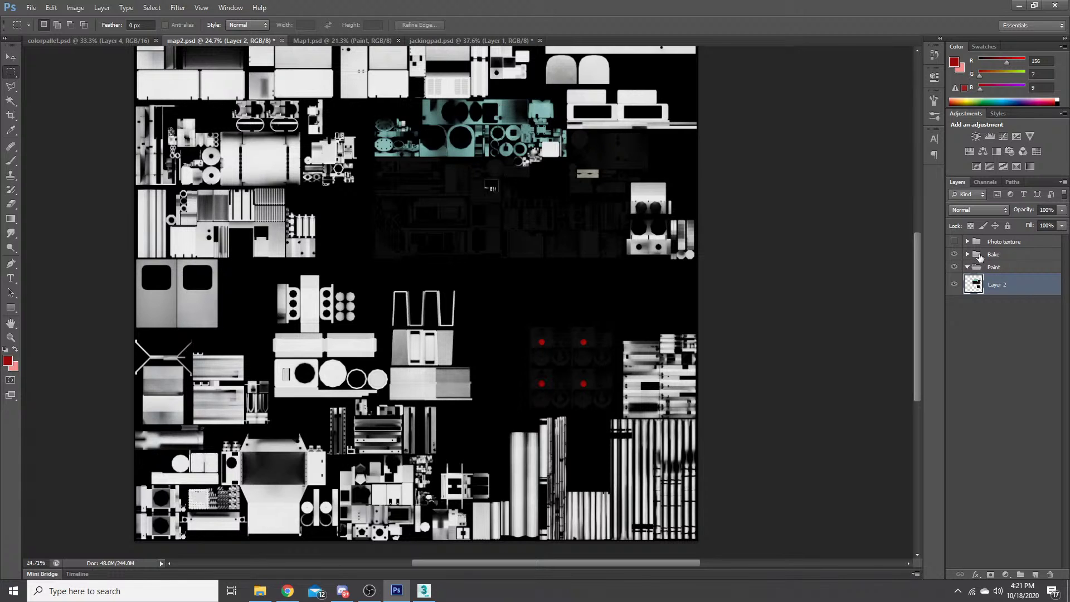
- Expand the Bake group and show its Layer 1 UV wireframe over the red-painted parts
{"action": "scroll", "coordinate": [552, 338], "scroll_direction": "up", "scroll_amount": 5}
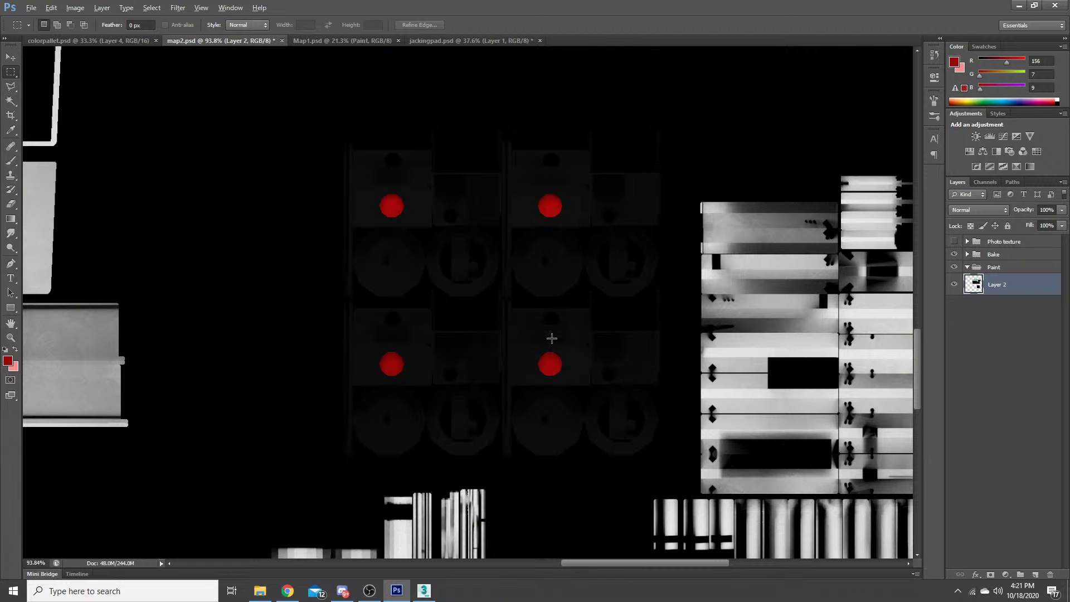
{"action": "scroll", "coordinate": [552, 338], "scroll_direction": "up", "scroll_amount": 1}
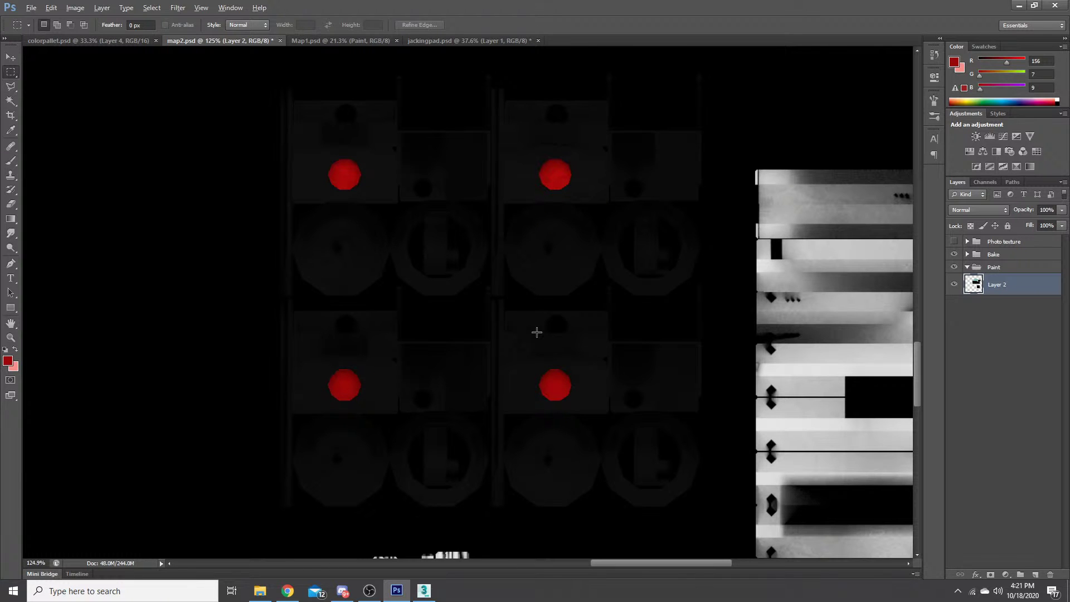
{"action": "scroll", "coordinate": [536, 332], "scroll_direction": "up", "scroll_amount": 1}
{"action": "left_click", "coordinate": [993, 254]}
{"action": "left_click", "coordinate": [967, 254]}
{"action": "left_click", "coordinate": [955, 272]}
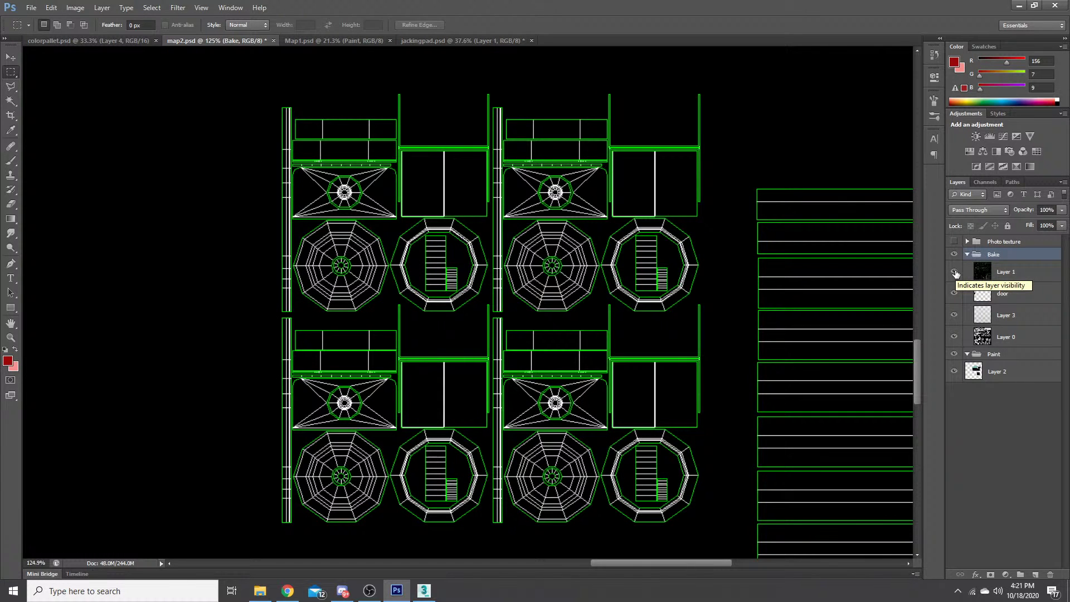
{"action": "scroll", "coordinate": [551, 301], "scroll_direction": "up", "scroll_amount": 1}
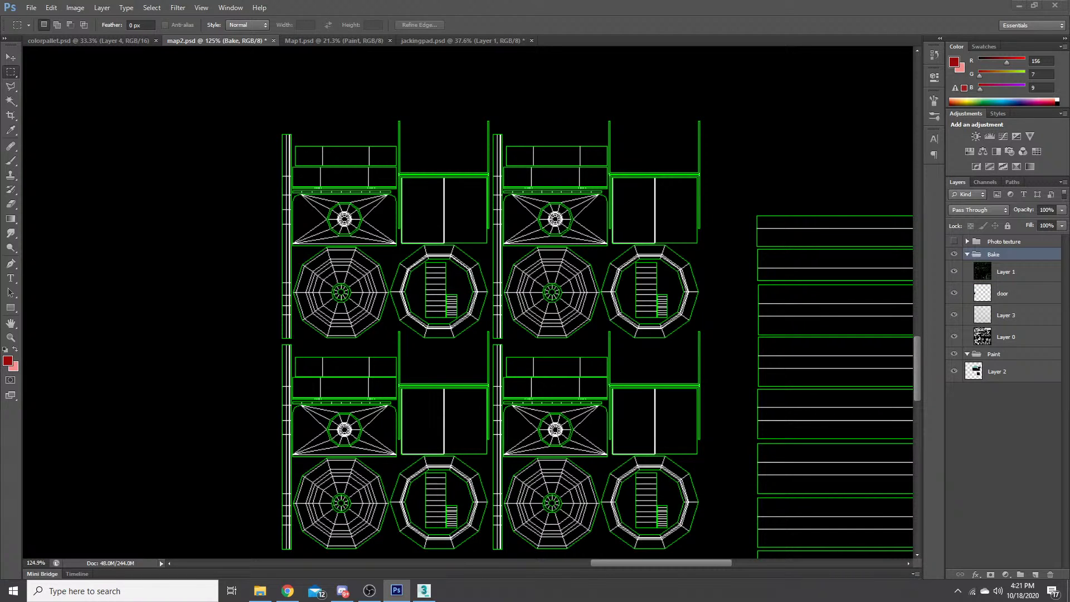
- Switch to Chrome, view the brake plunger photo IMG_4628.JPG in a maximized window, and return to Photoshop
{"action": "key", "text": "alt+Tab"}
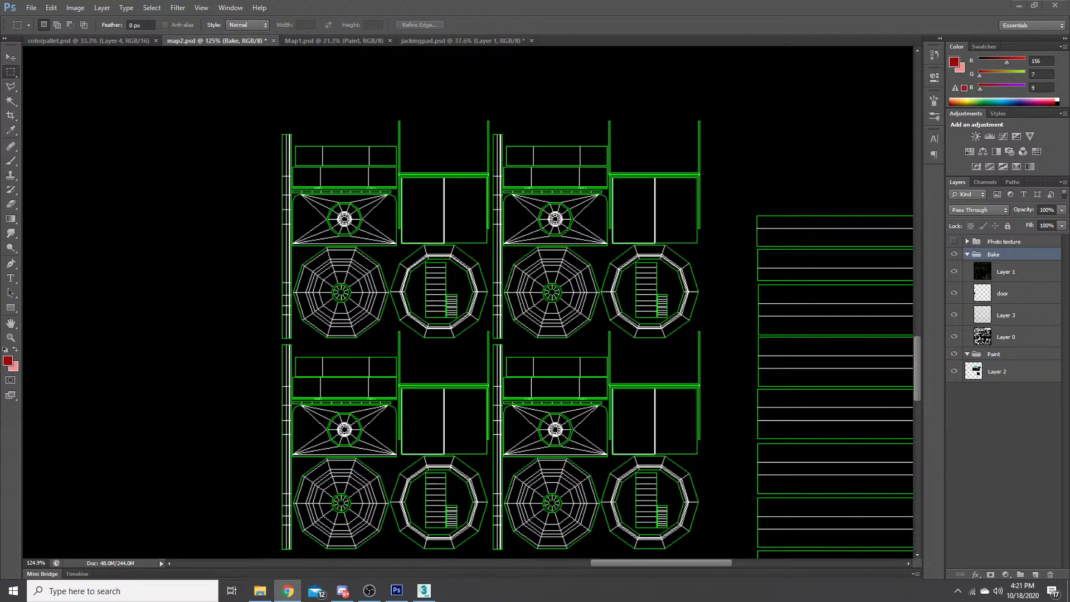
{"action": "left_click", "coordinate": [288, 591]}
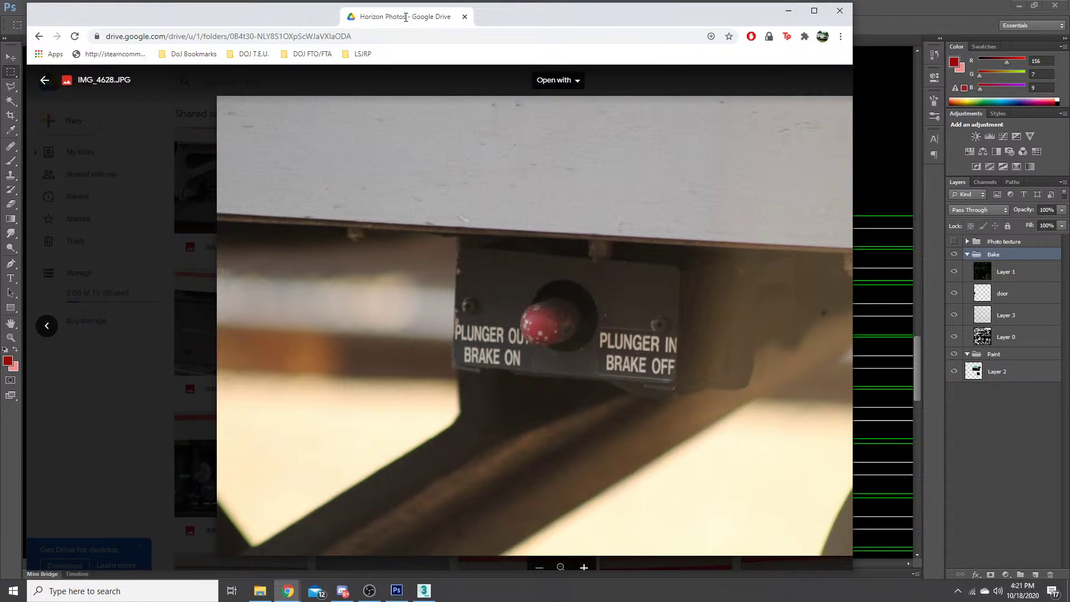
{"action": "double_click", "coordinate": [405, 17]}
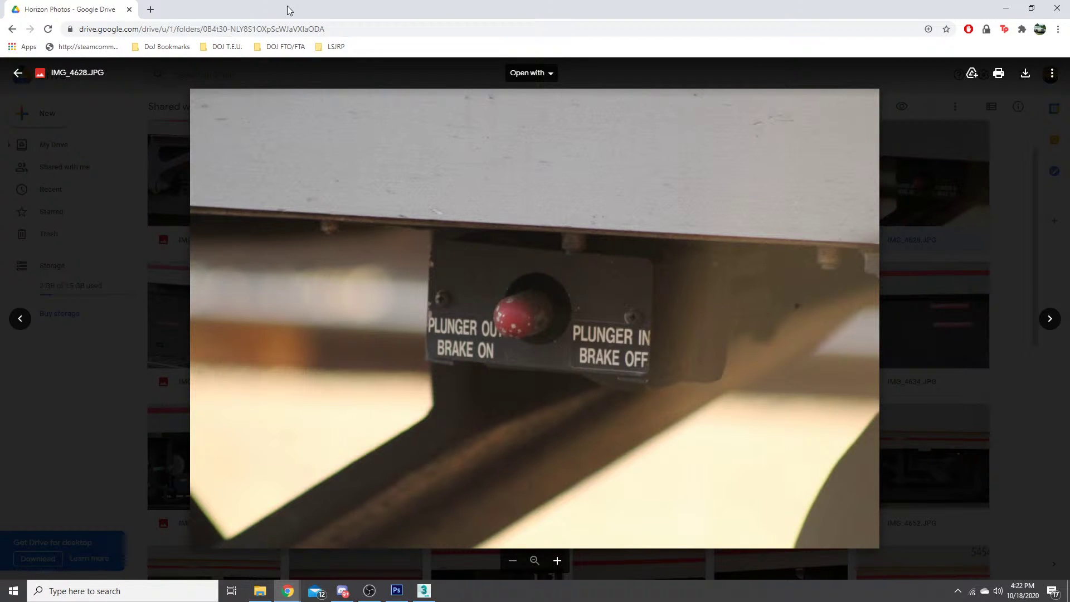
{"action": "key", "text": "alt+Tab"}
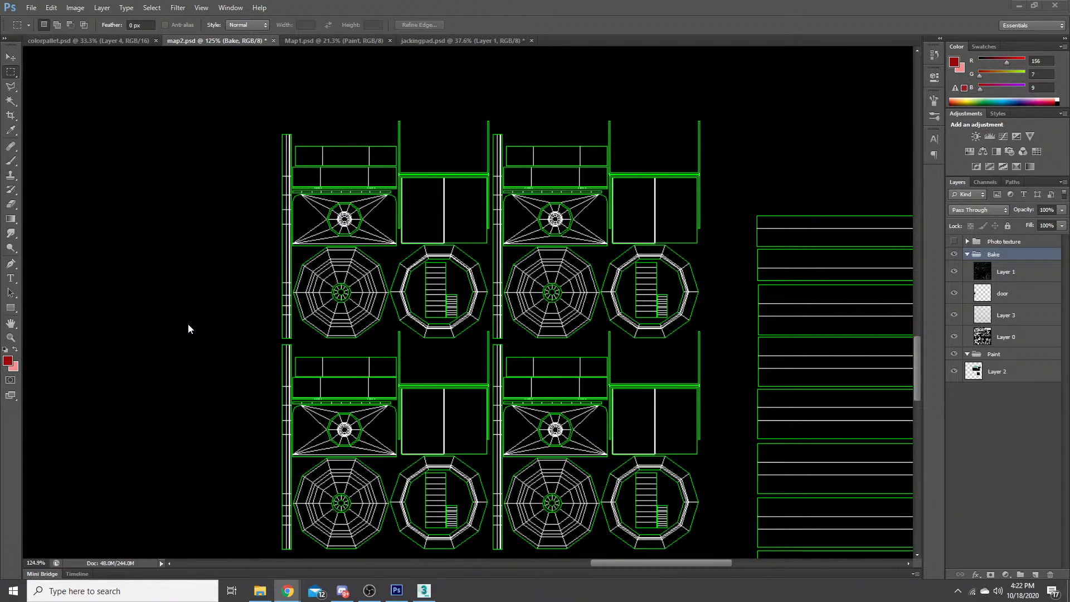
- Create a new 2048 × 2048 pixel RGB document with a white background
{"action": "scroll", "coordinate": [449, 305], "scroll_direction": "down", "scroll_amount": 3}
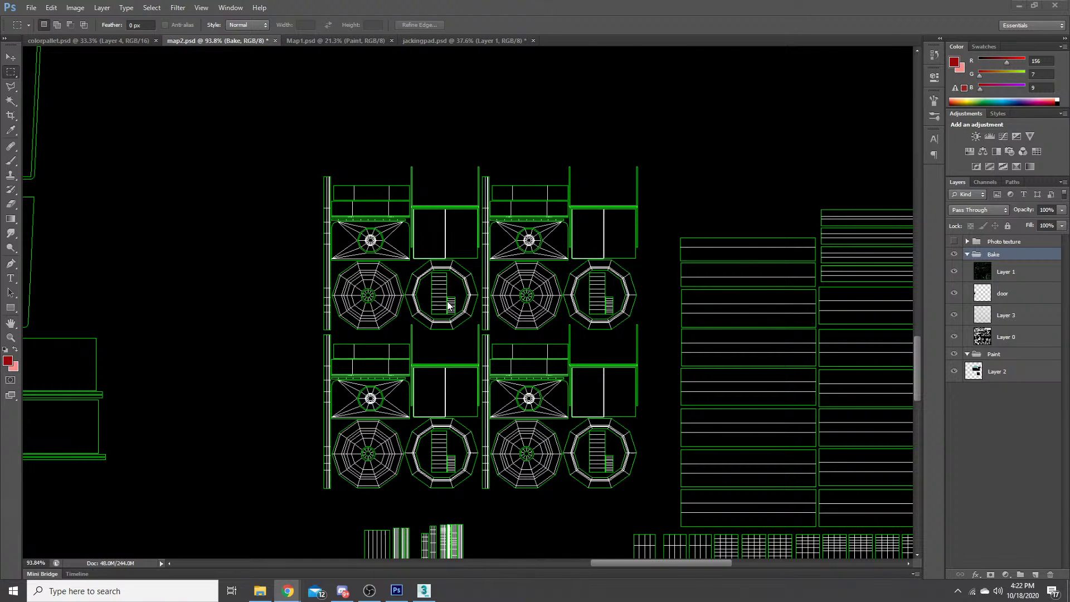
{"action": "scroll", "coordinate": [449, 305], "scroll_direction": "down", "scroll_amount": 2}
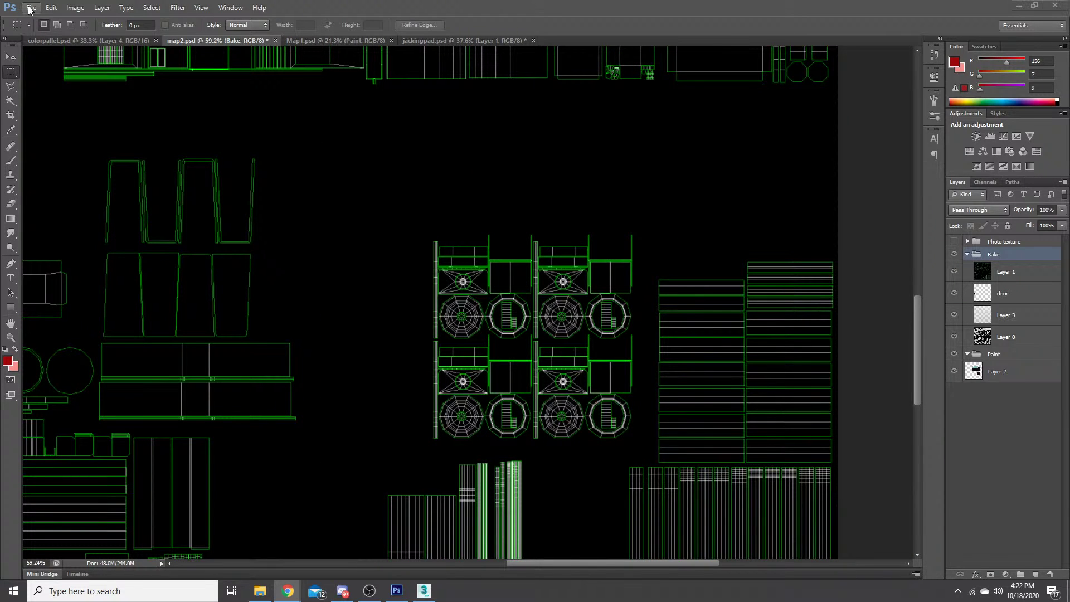
{"action": "key", "text": "ctrl+n"}
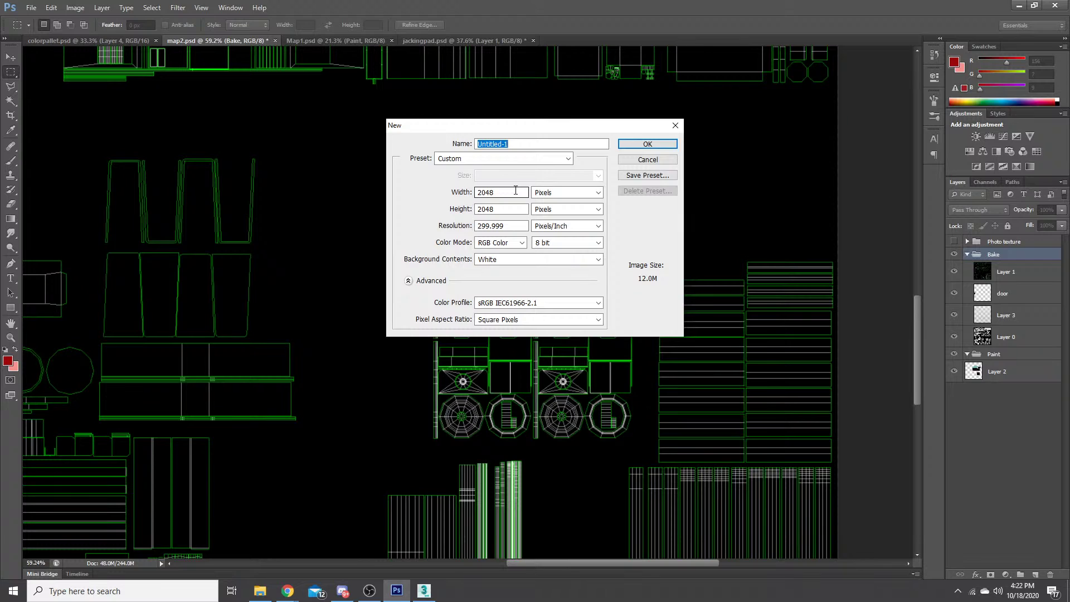
{"action": "key", "text": "Return"}
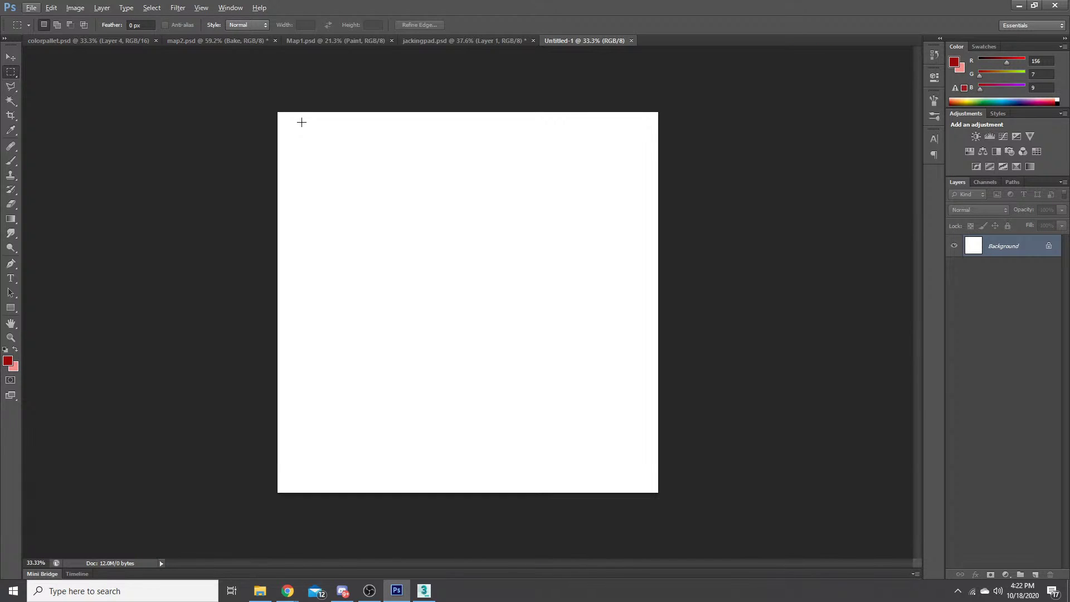
- Convert the locked background into a regular layer and clear the whole canvas to transparency
{"action": "double_click", "coordinate": [1023, 254], "text": "alt"}
{"action": "key", "text": "ctrl+a"}
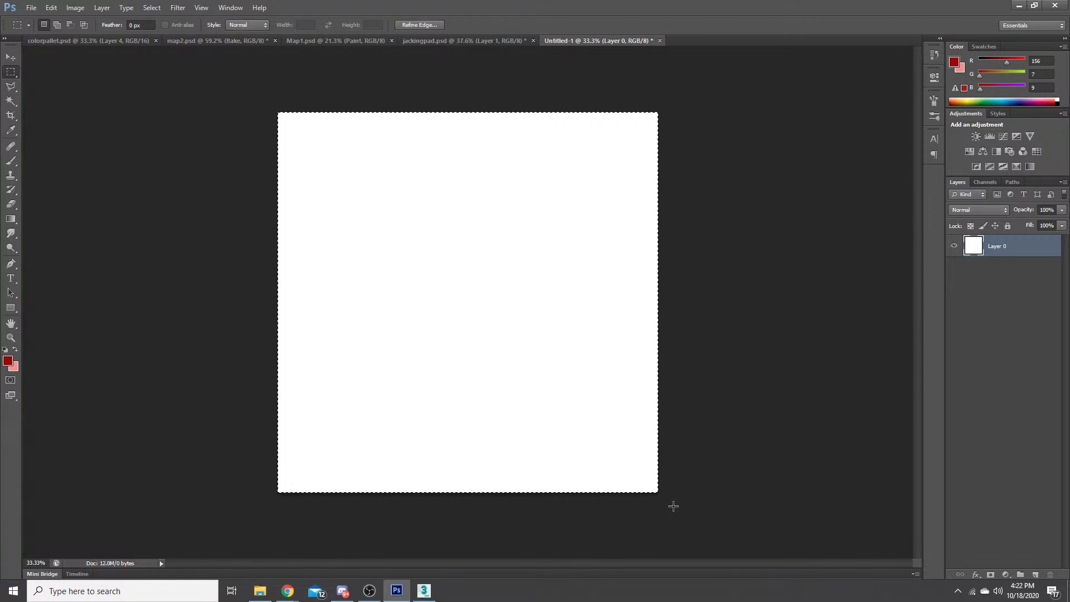
{"action": "key", "text": "Delete"}
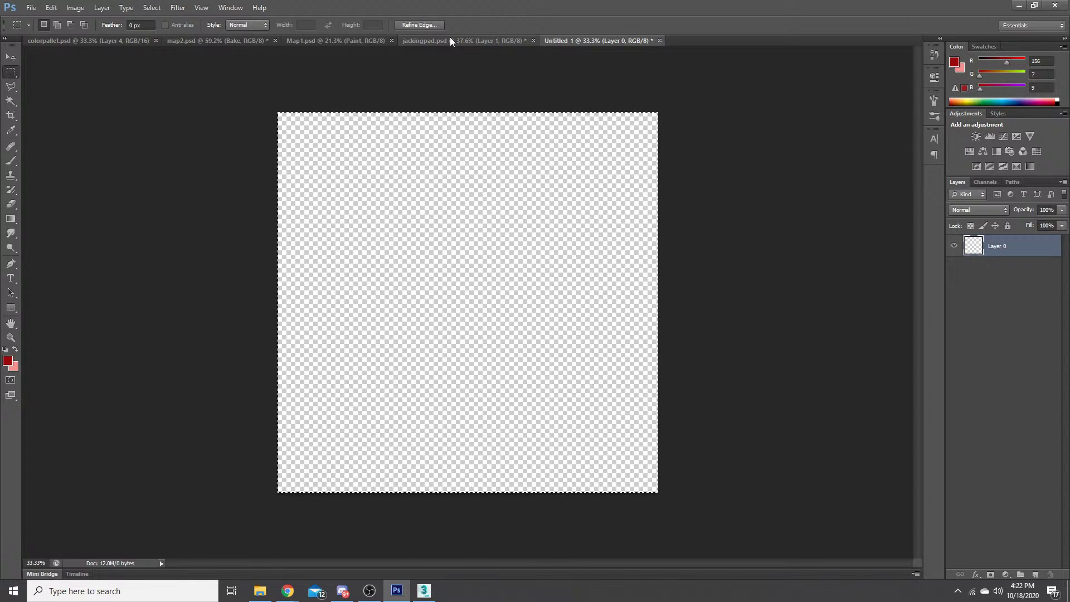
- Sample the near-black swatch in colorpallet.psd as the foreground color and return to the new untitled document
{"action": "key", "text": "ctrl+Tab"}
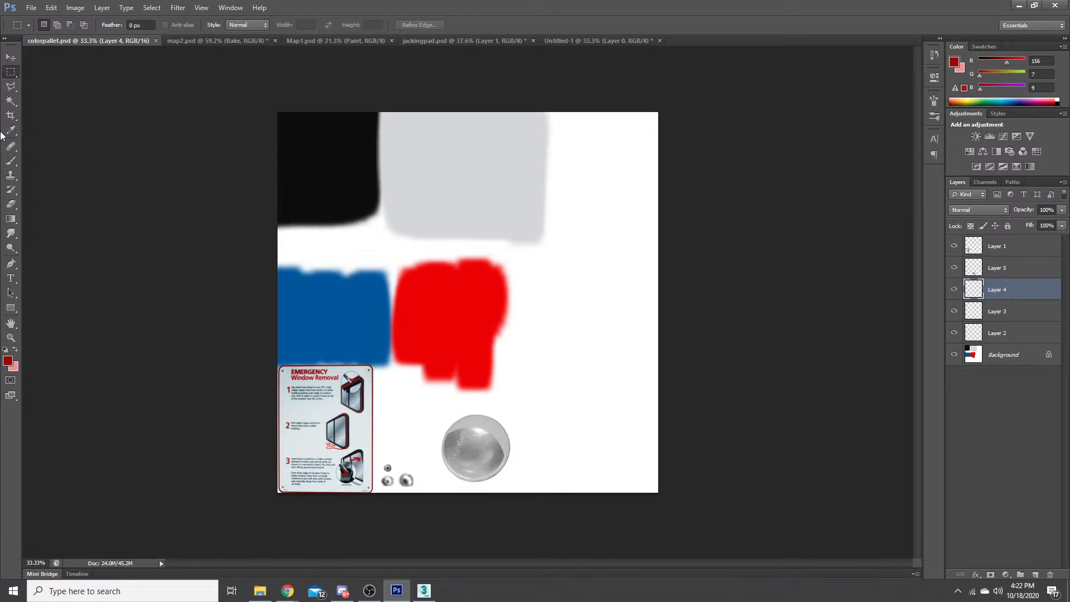
{"action": "left_click", "coordinate": [10, 130]}
{"action": "left_click", "coordinate": [335, 154]}
{"action": "left_click", "coordinate": [567, 41]}
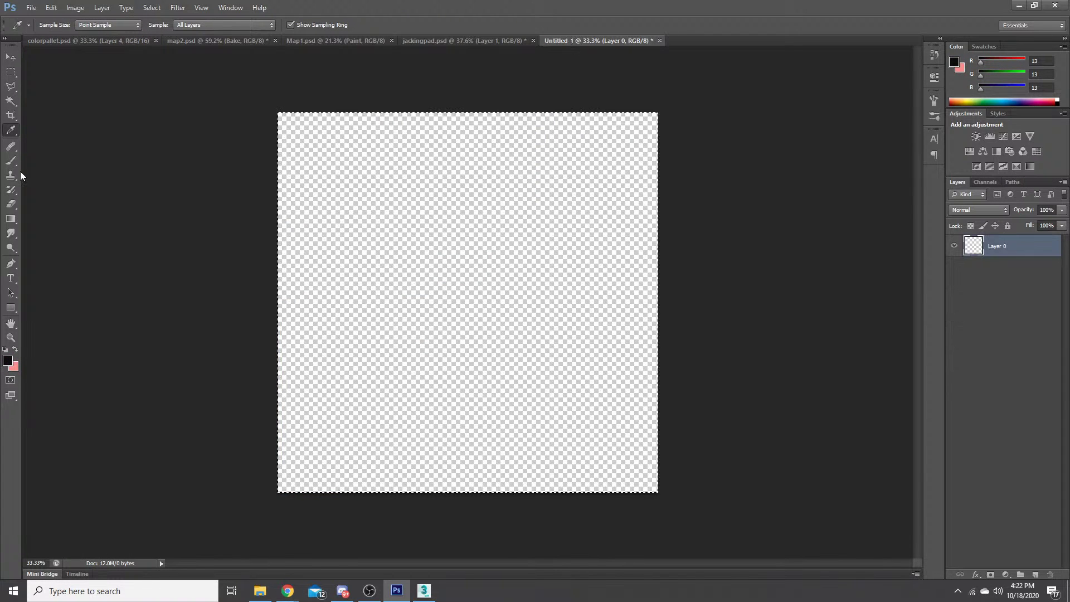
- Fill the whole canvas with the near-black foreground color at 100% opacity and deselect it
{"action": "key", "text": "shift+F5"}
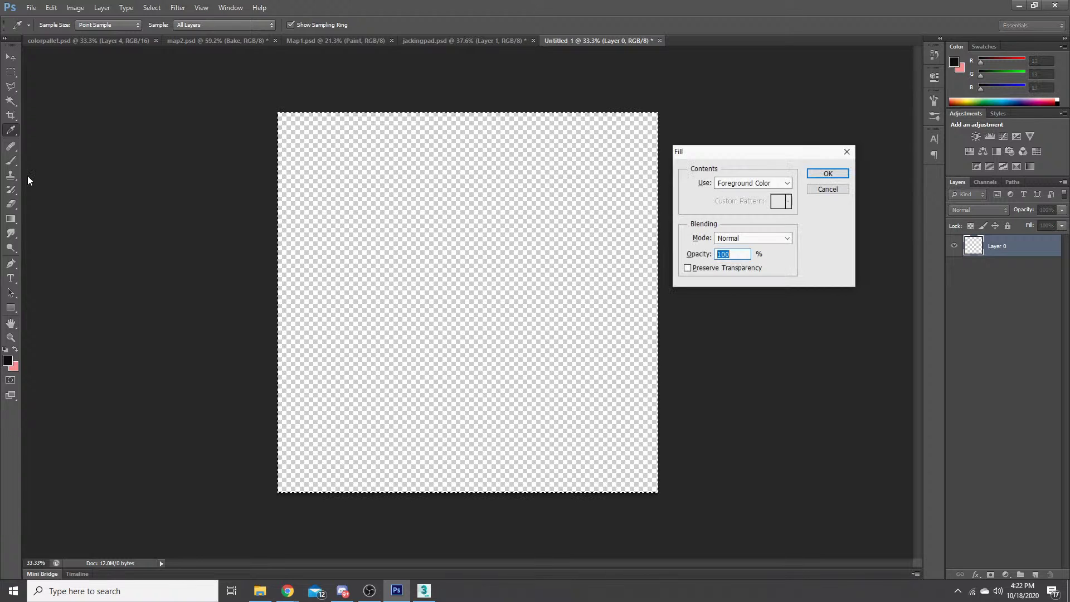
{"action": "key", "text": "Return"}
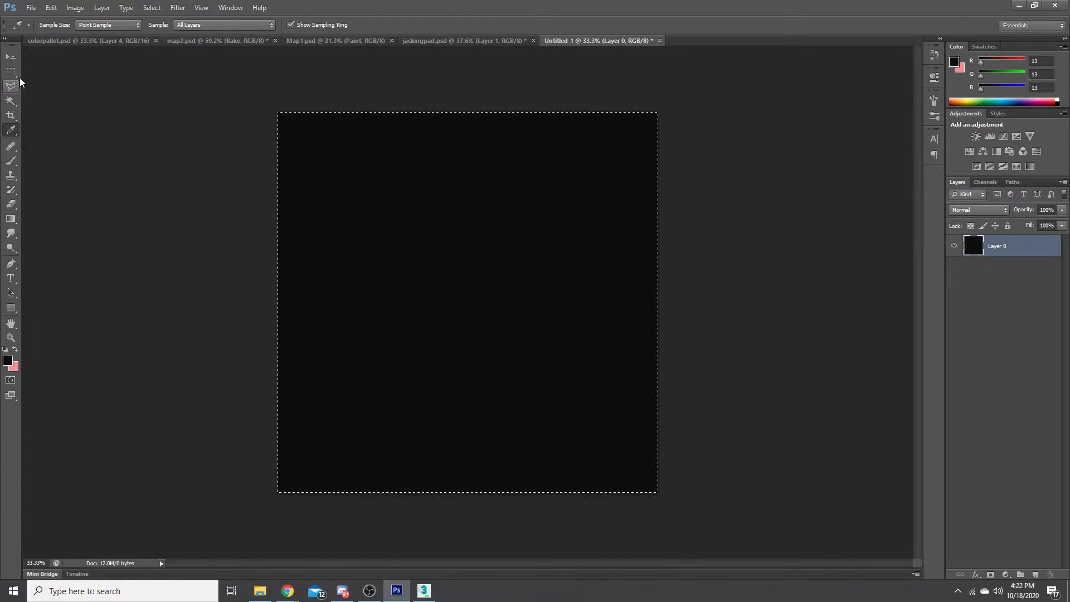
{"action": "key", "text": "m"}
{"action": "left_click", "coordinate": [399, 376]}
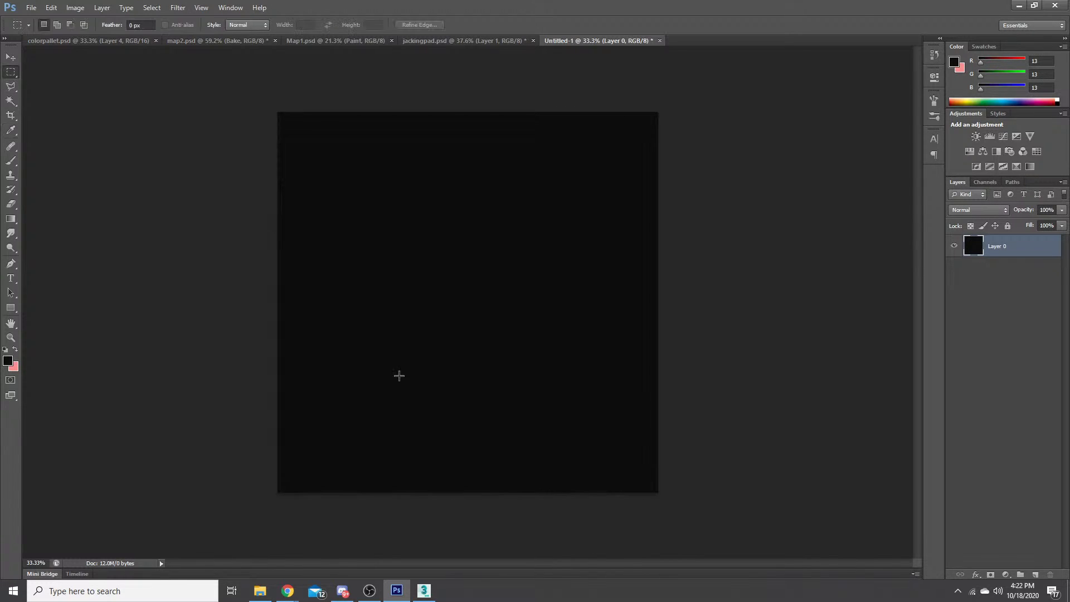
{"action": "scroll", "coordinate": [399, 375], "scroll_direction": "up", "scroll_amount": 2}
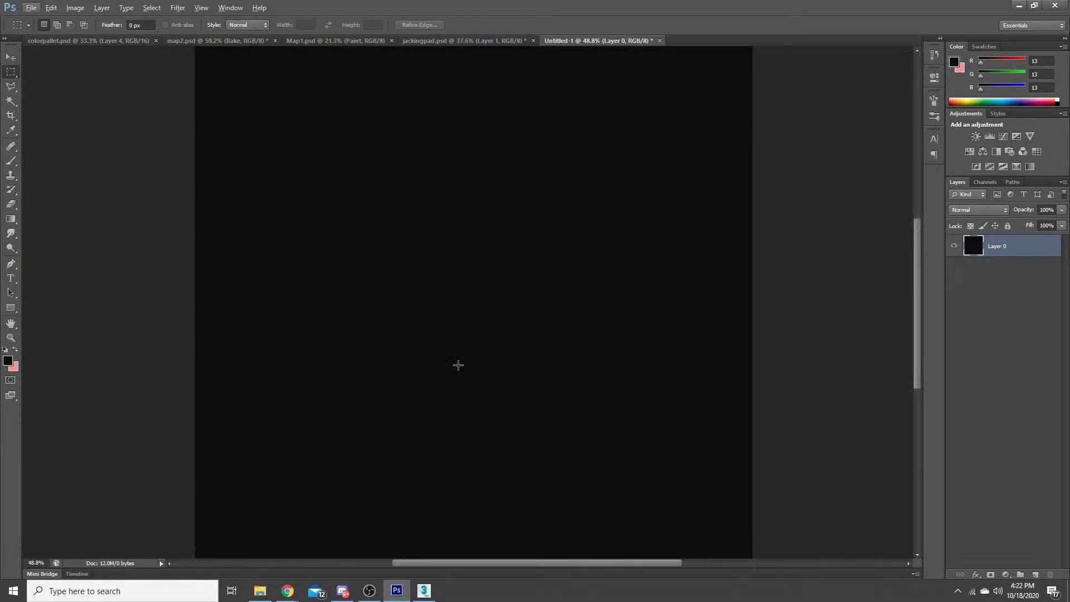
{"action": "scroll", "coordinate": [394, 371], "scroll_direction": "down", "scroll_amount": 1}
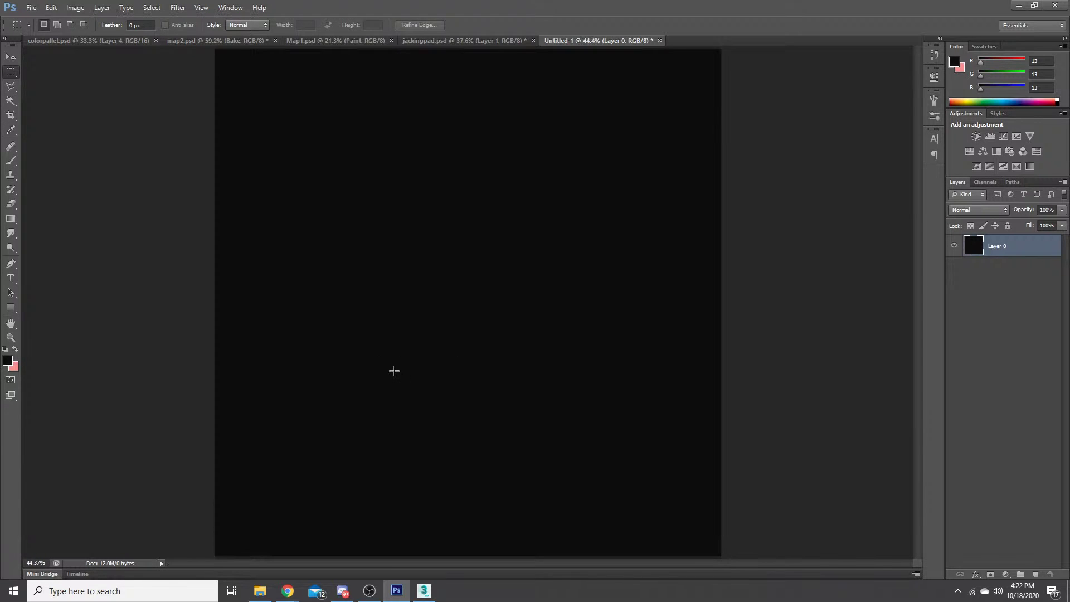
{"action": "key", "text": "alt"}
{"action": "scroll", "coordinate": [374, 360], "scroll_direction": "down", "scroll_amount": 2}
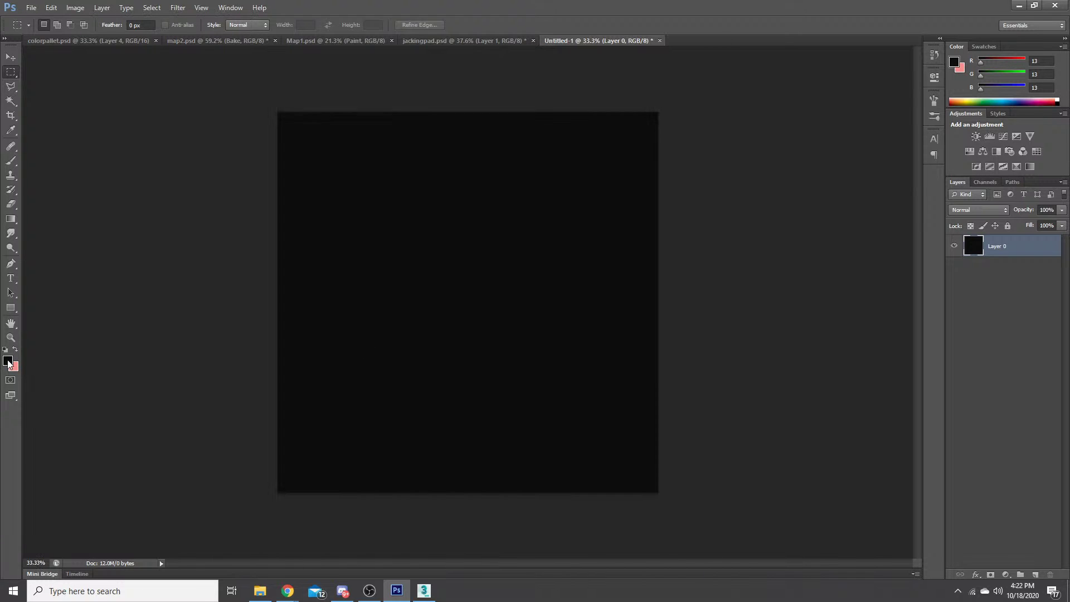
- Swap the near-black to the background color and fill the layer with a gray foreground of RGB 159, 159, 159
{"action": "left_click", "coordinate": [8, 361]}
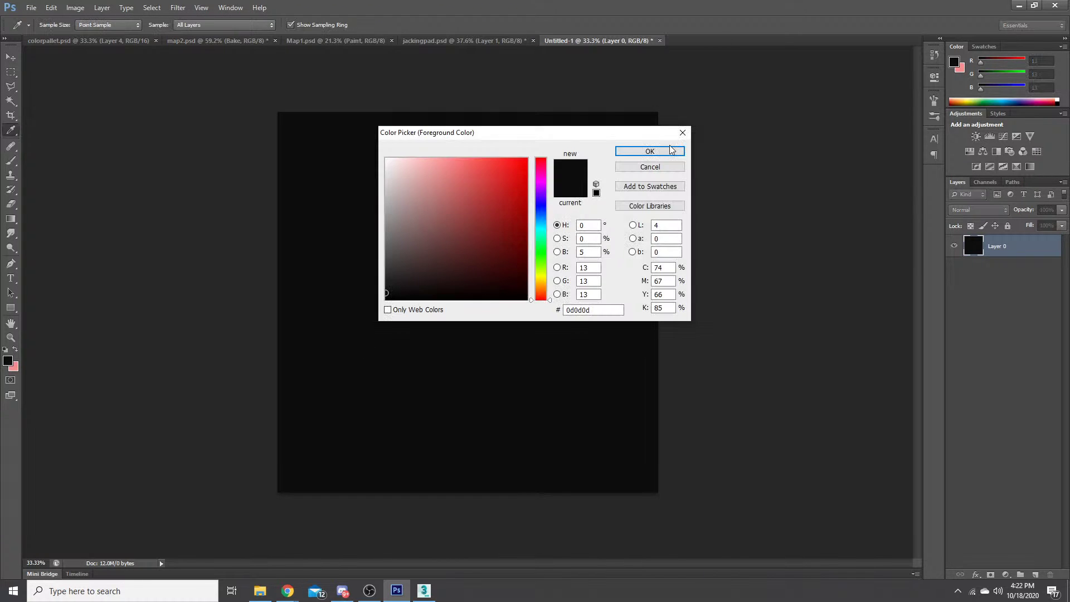
{"action": "left_click", "coordinate": [670, 149]}
{"action": "key", "text": "x"}
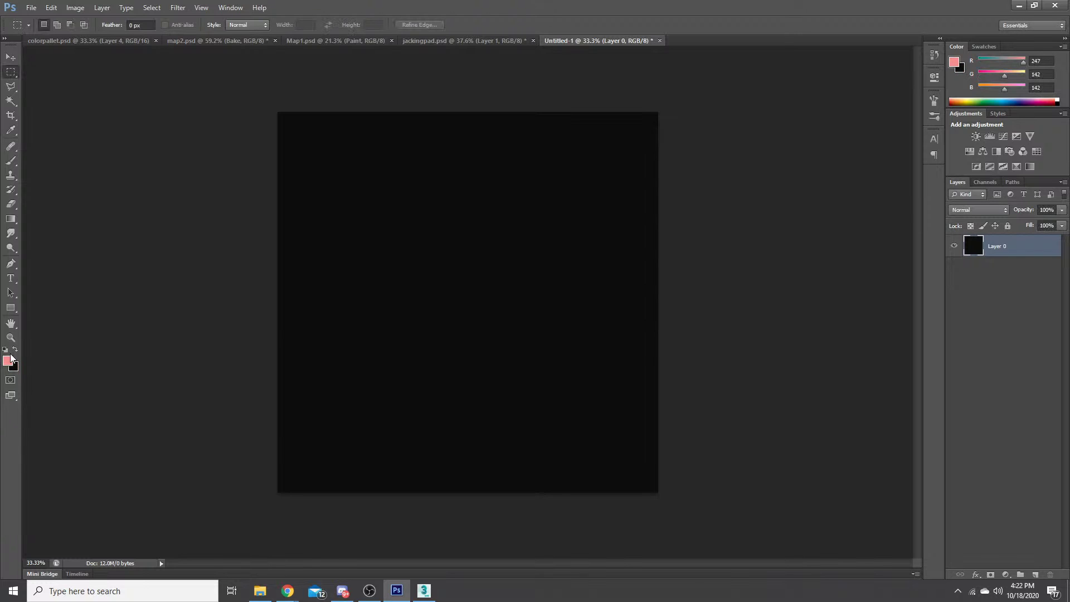
{"action": "left_click", "coordinate": [8, 360]}
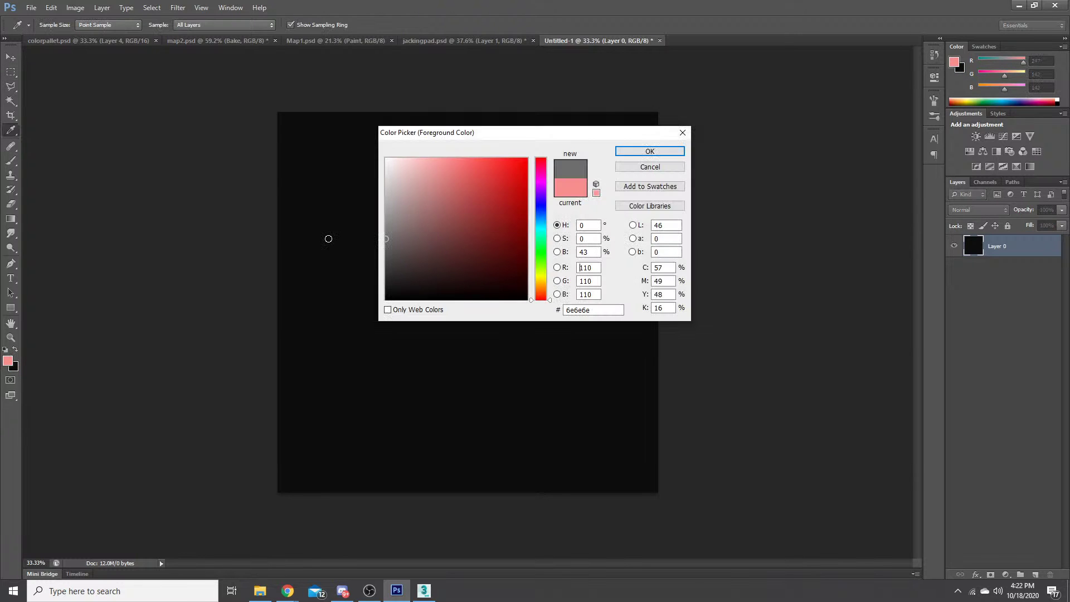
{"action": "left_click", "coordinate": [332, 217]}
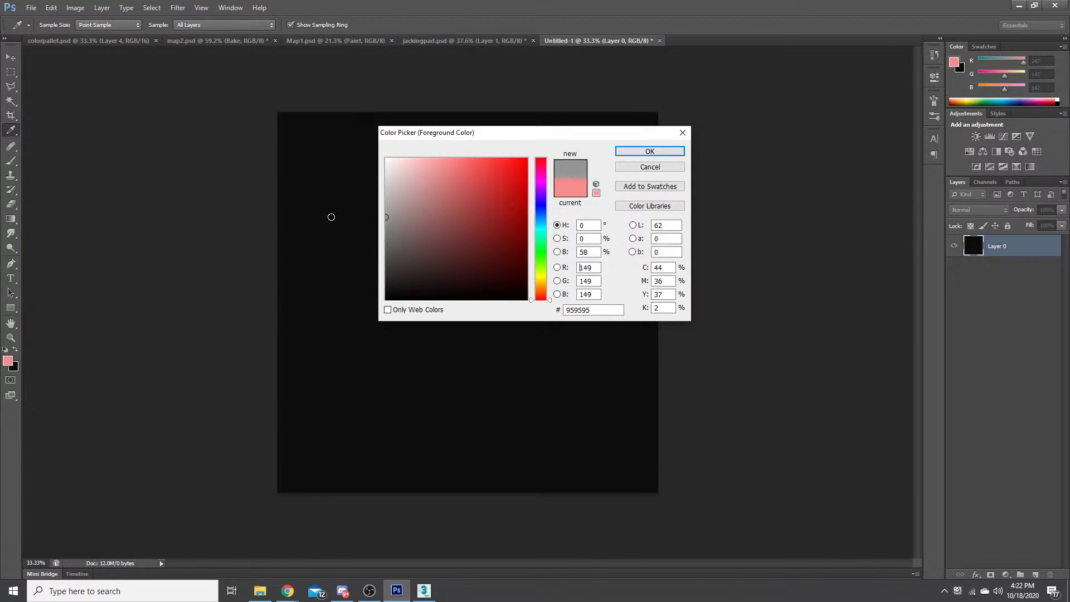
{"action": "key", "text": "Return"}
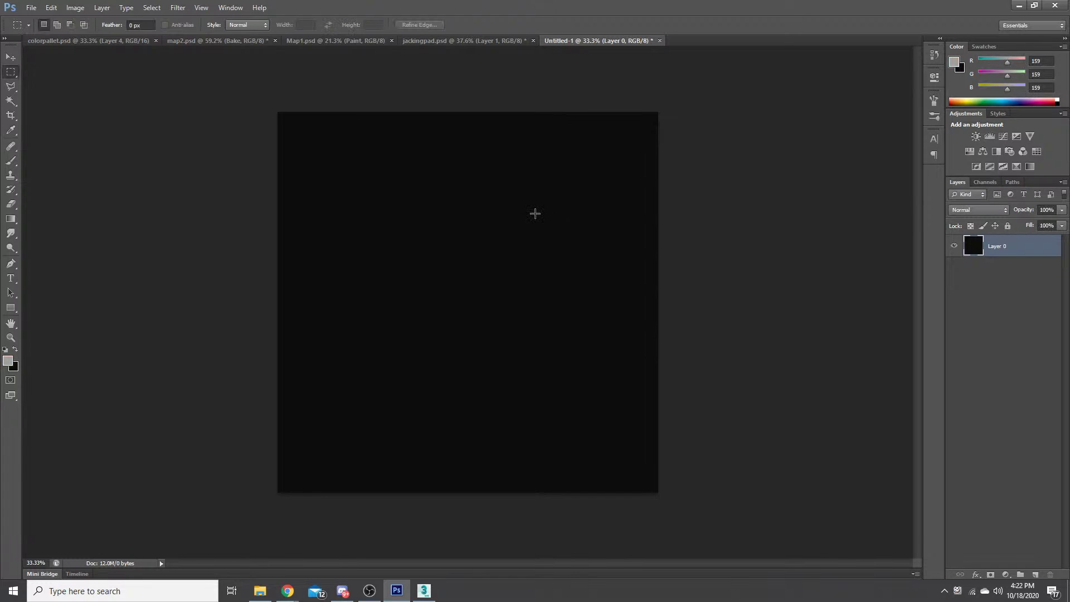
{"action": "key", "text": "alt+BackSpace"}
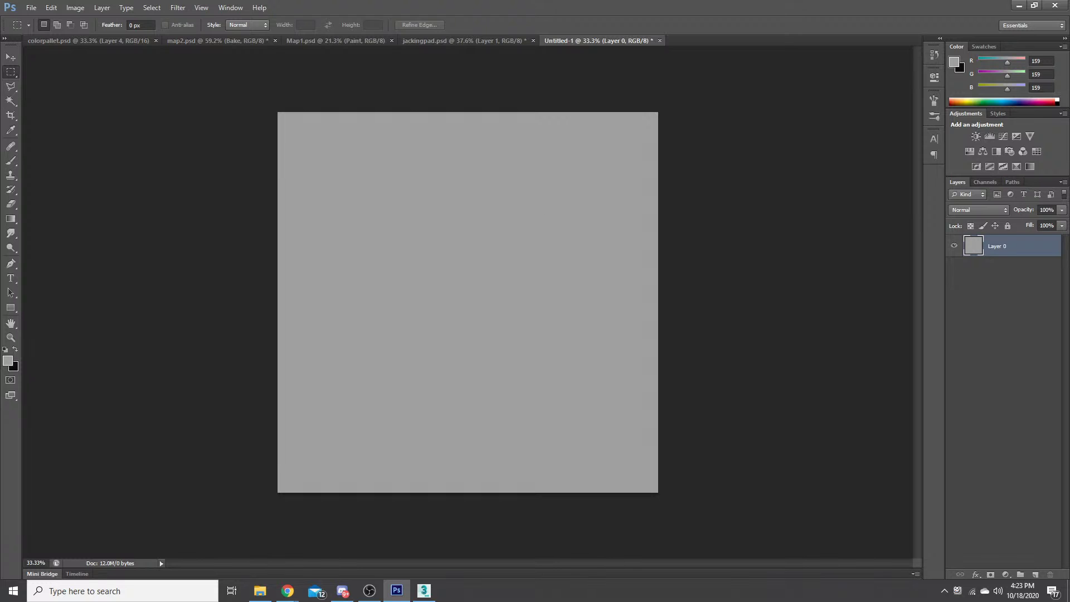
- Draw a rounded rectangle about 1219 by 487 px with a 10 px corner radius on the gray canvas
{"action": "key", "text": "alt+Tab"}
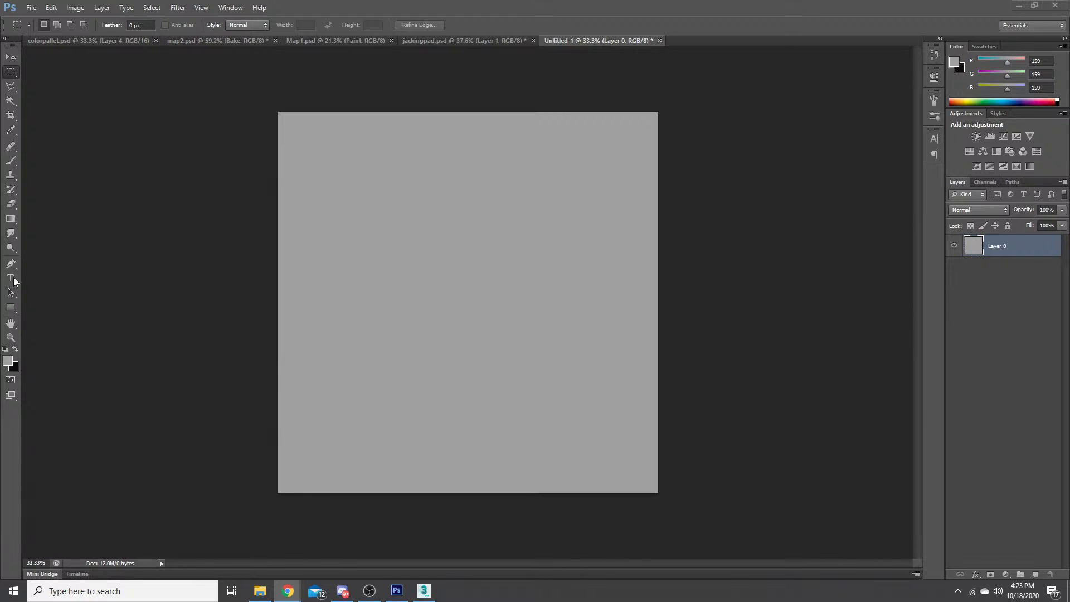
{"action": "left_click", "coordinate": [10, 307]}
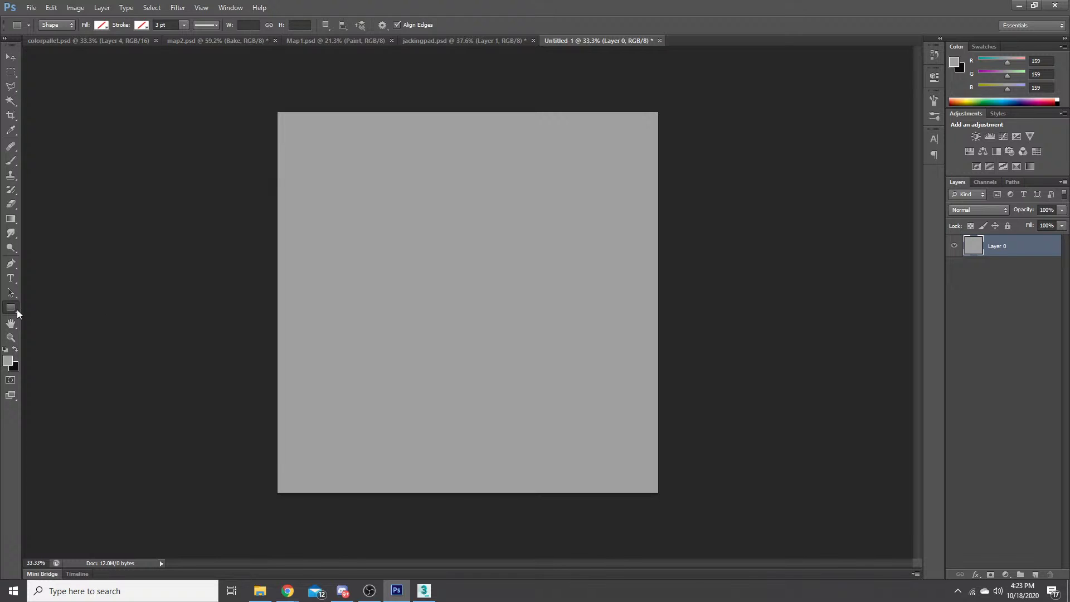
{"action": "left_click_drag", "start_coordinate": [18, 313], "coordinate": [87, 318]}
{"action": "key", "text": "alt+Tab"}
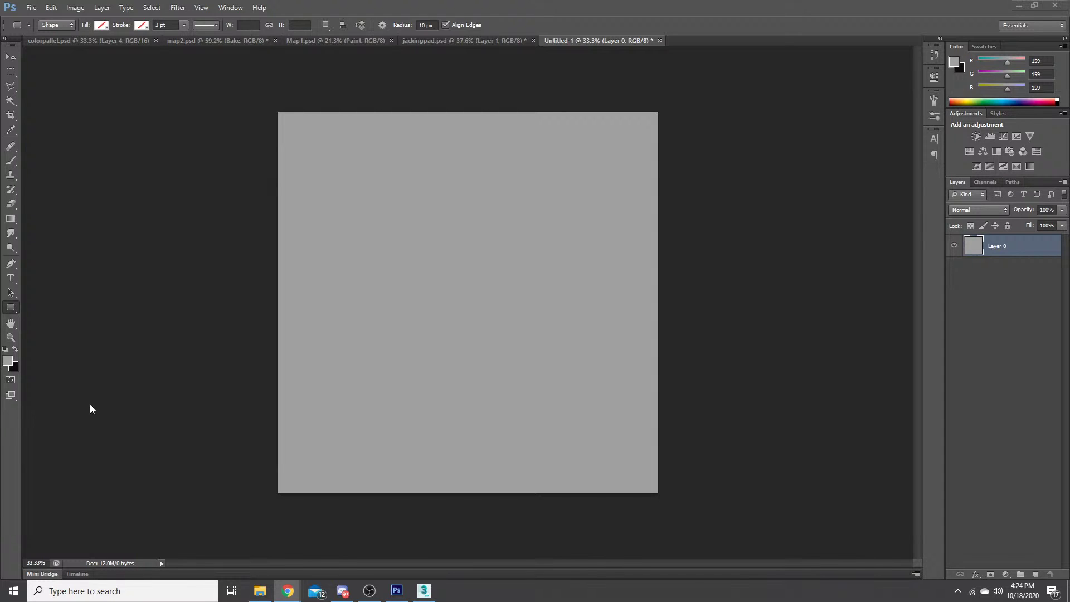
{"action": "left_click_drag", "start_coordinate": [327, 243], "coordinate": [552, 332]}
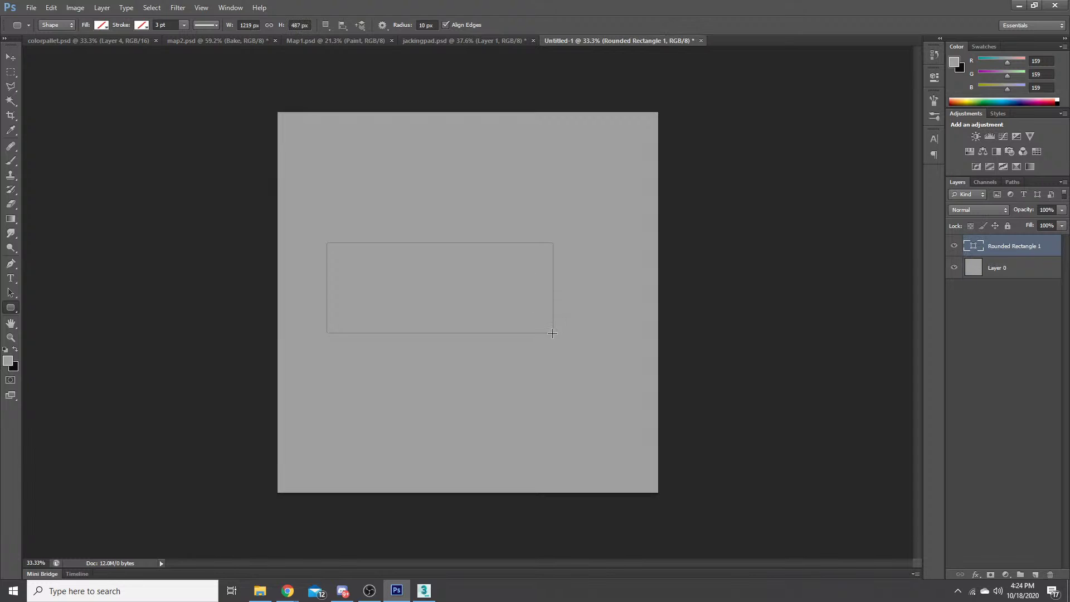
{"action": "scroll", "coordinate": [529, 335], "scroll_direction": "up", "scroll_amount": 5}
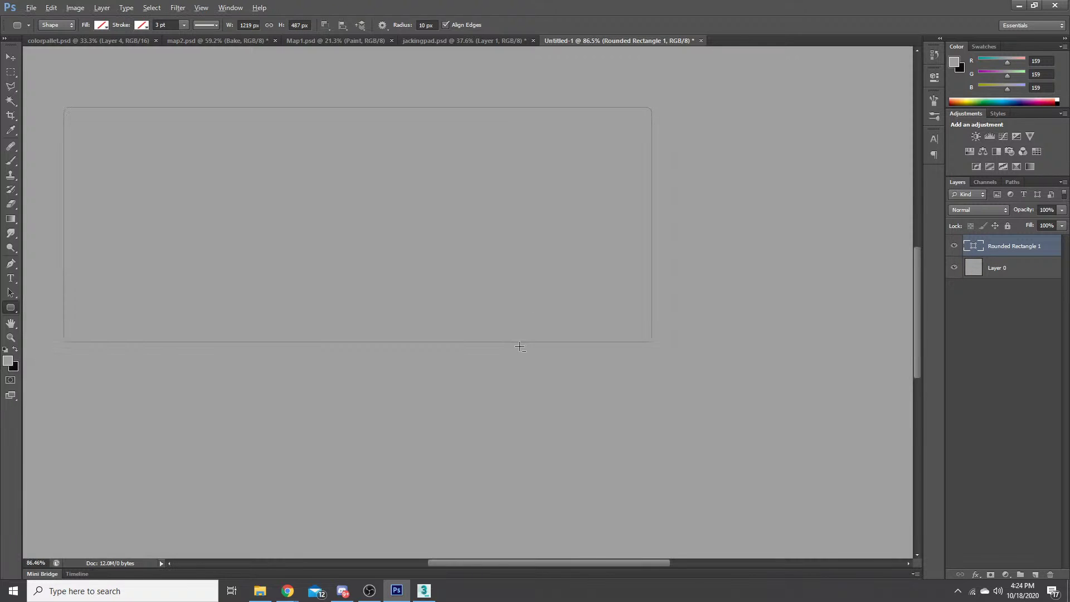
{"action": "scroll", "coordinate": [651, 375], "scroll_direction": "down", "scroll_amount": 4}
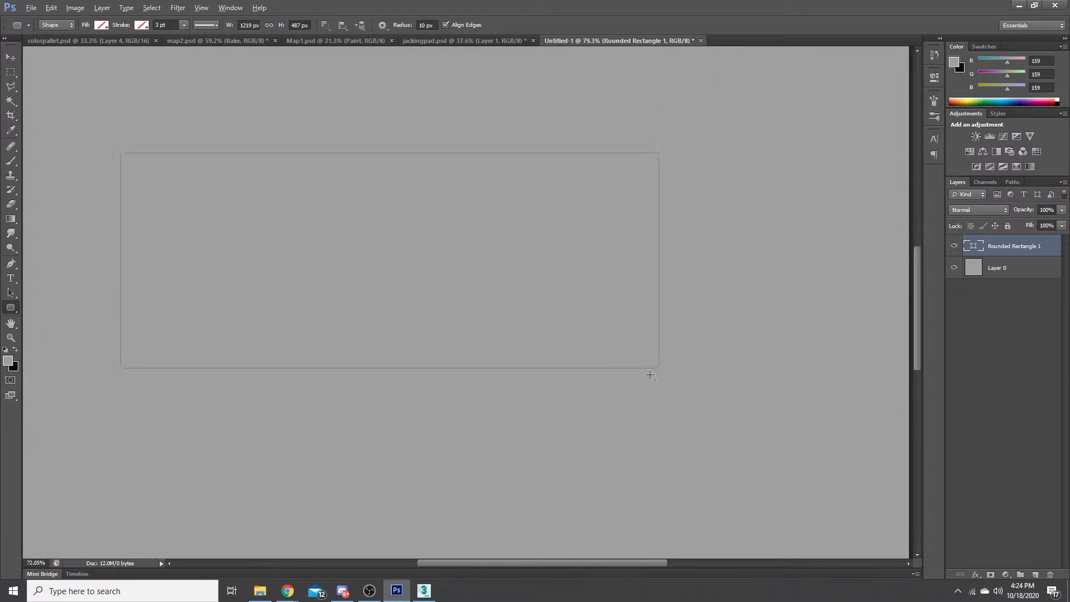
{"action": "scroll", "coordinate": [554, 360], "scroll_direction": "up", "scroll_amount": 1}
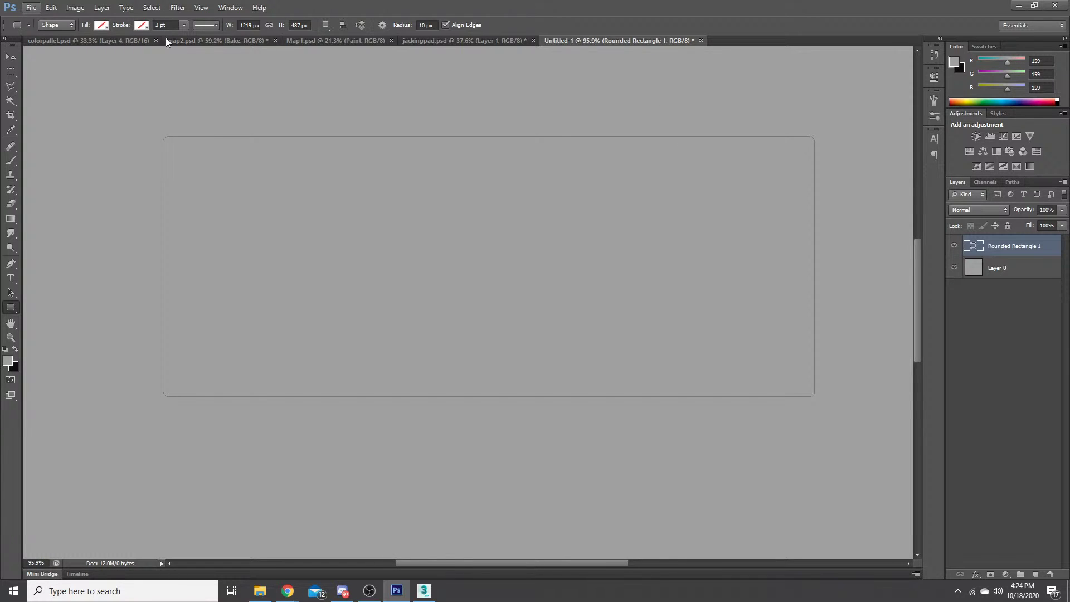
- Set the corner radius to 25 px and test it with a rounded rectangle about 961 by 651 px, deleting that test shape again
{"action": "left_click", "coordinate": [427, 25]}
{"action": "type", "text": "25"}
{"action": "key", "text": "Return"}
{"action": "left_click_drag", "start_coordinate": [206, 110], "coordinate": [718, 457]}
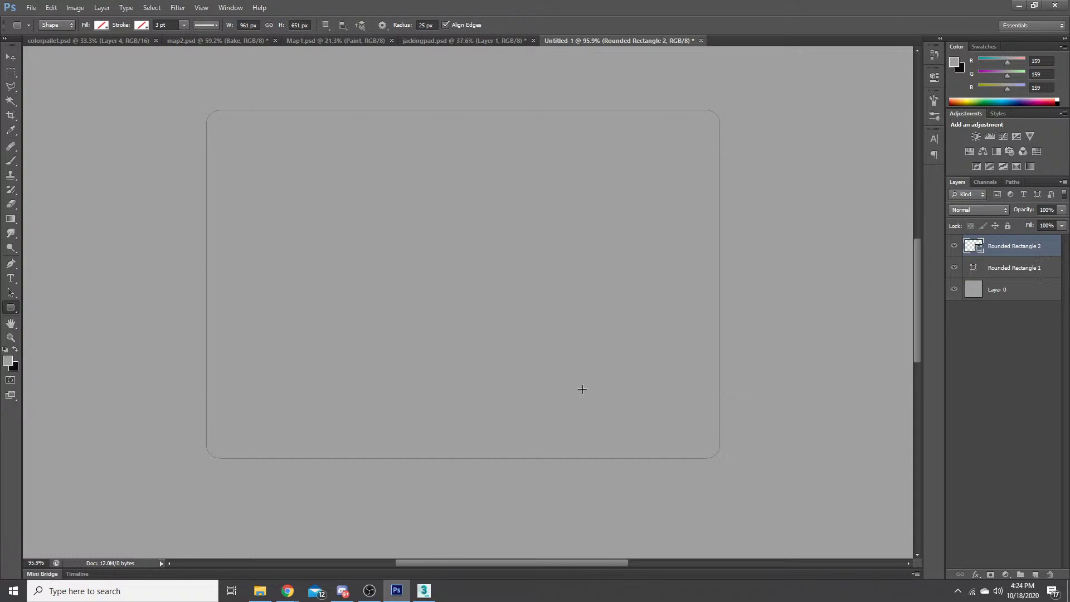
{"action": "scroll", "coordinate": [580, 388], "scroll_direction": "down", "scroll_amount": 4}
{"action": "scroll", "coordinate": [418, 258], "scroll_direction": "up", "scroll_amount": 3}
{"action": "key", "text": "Delete"}
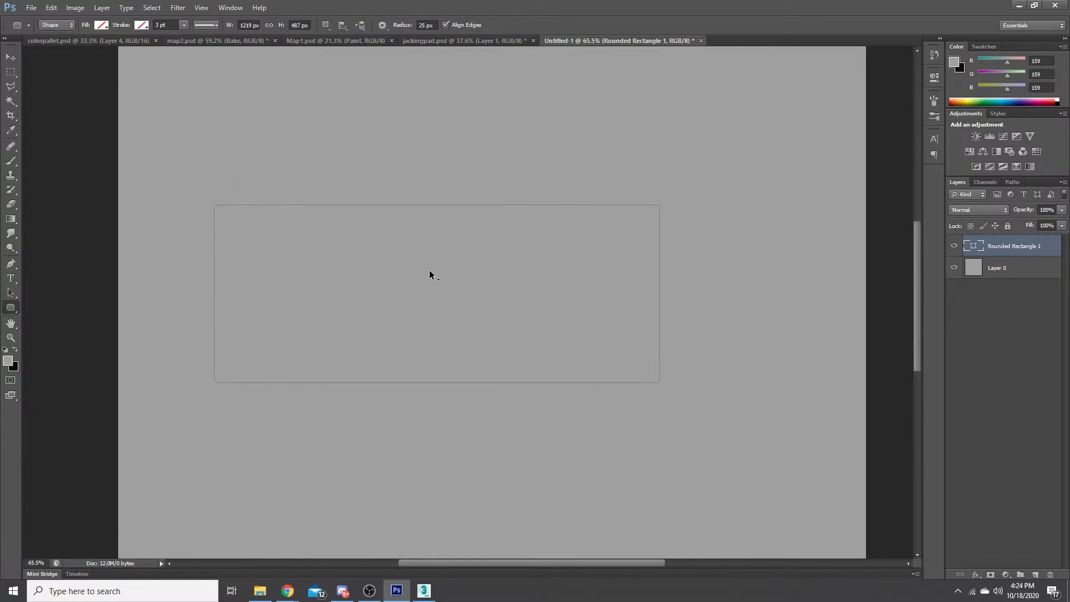
- Replace the remaining 10 px radius rectangle with a rounded rectangle about 1162 by 558 px using the 25 px radius
{"action": "key", "text": "Delete"}
{"action": "left_click_drag", "start_coordinate": [294, 199], "coordinate": [717, 402]}
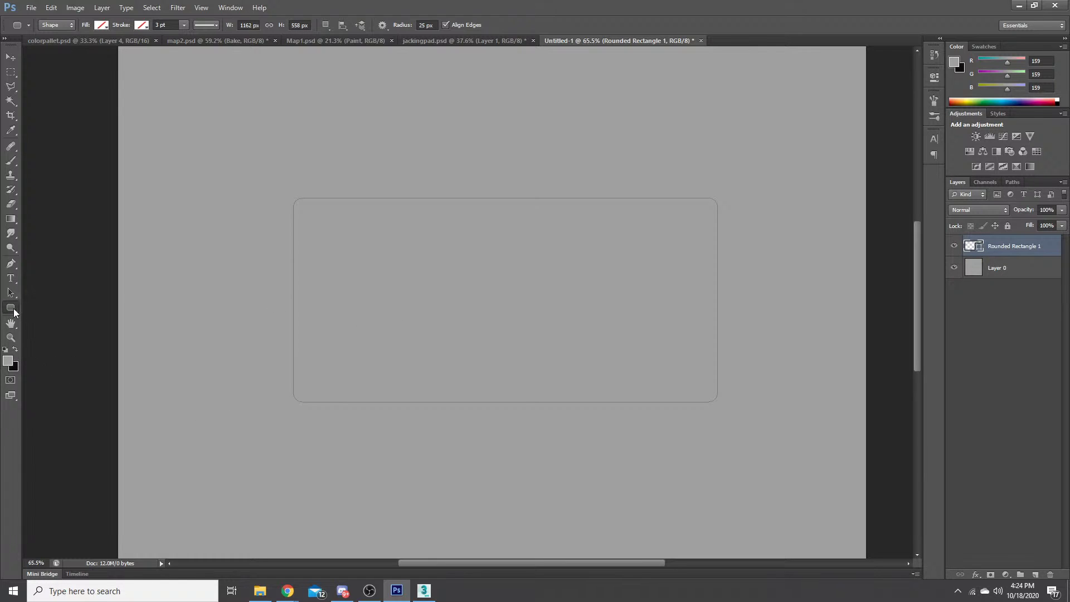
{"action": "scroll", "coordinate": [435, 322], "scroll_direction": "down", "scroll_amount": 2}
{"action": "scroll", "coordinate": [455, 316], "scroll_direction": "up", "scroll_amount": 2}
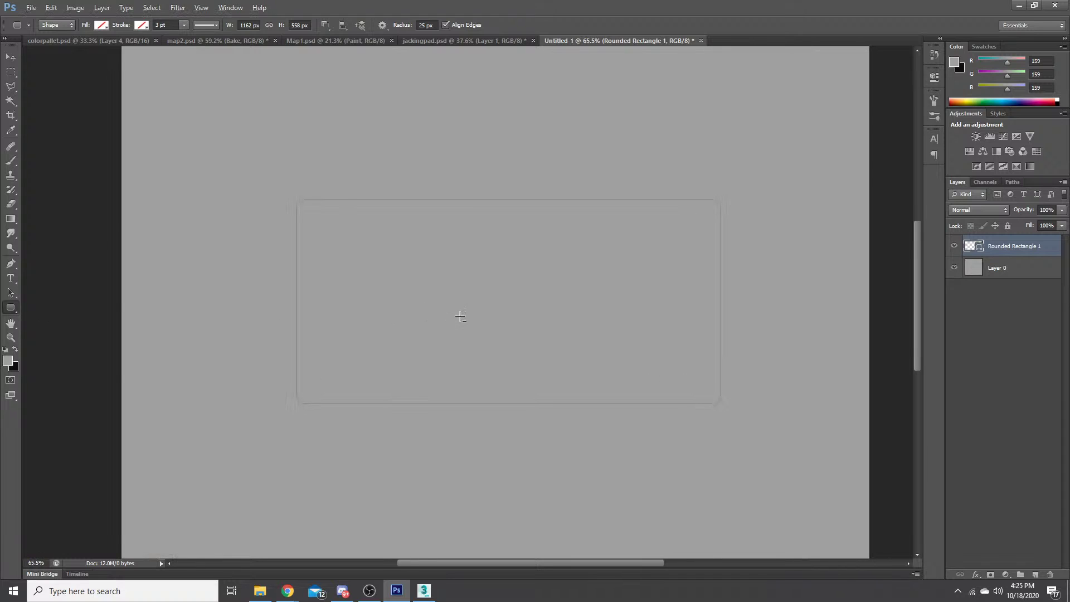
{"action": "scroll", "coordinate": [674, 355], "scroll_direction": "down", "scroll_amount": 1}
{"action": "scroll", "coordinate": [772, 334], "scroll_direction": "up", "scroll_amount": 2}
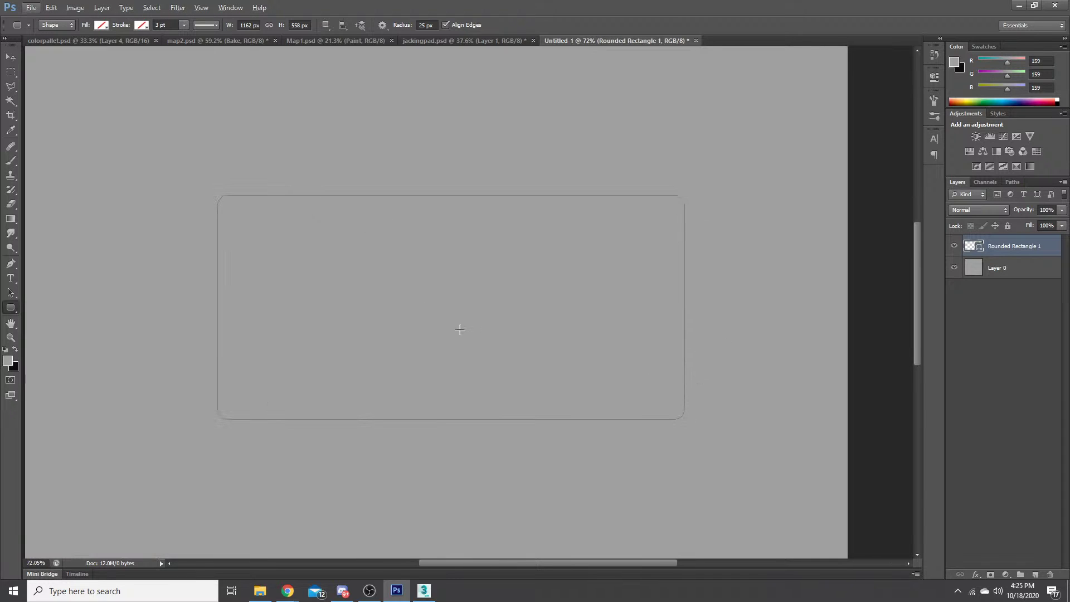
- Move the rounded rectangle closer to the left edge of the canvas
{"action": "left_click", "coordinate": [10, 56]}
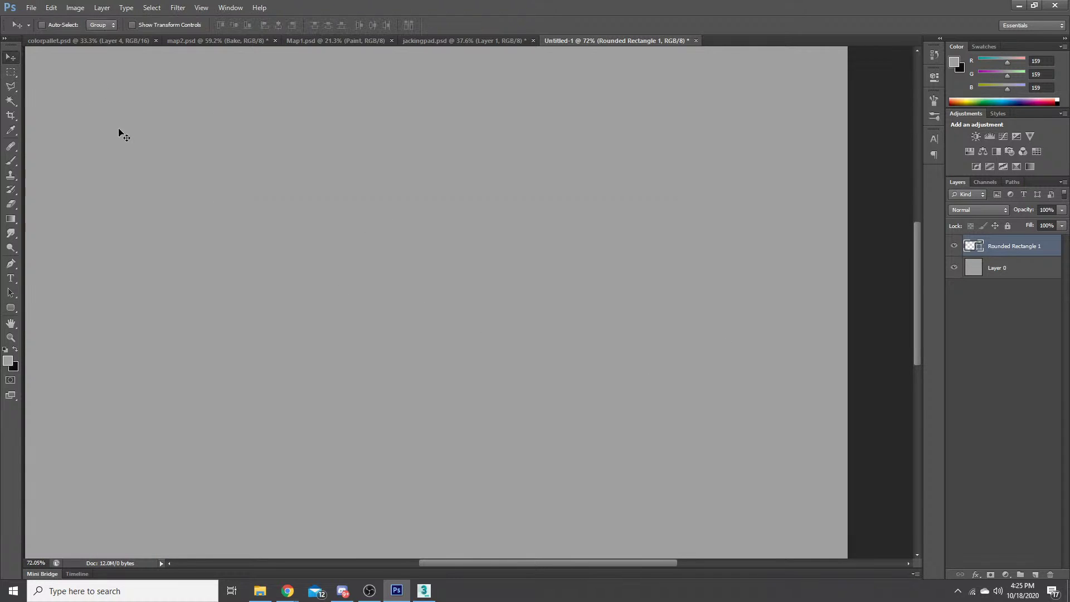
{"action": "left_click_drag", "start_coordinate": [305, 229], "coordinate": [428, 253]}
{"action": "scroll", "coordinate": [207, 175], "scroll_direction": "down", "scroll_amount": 2}
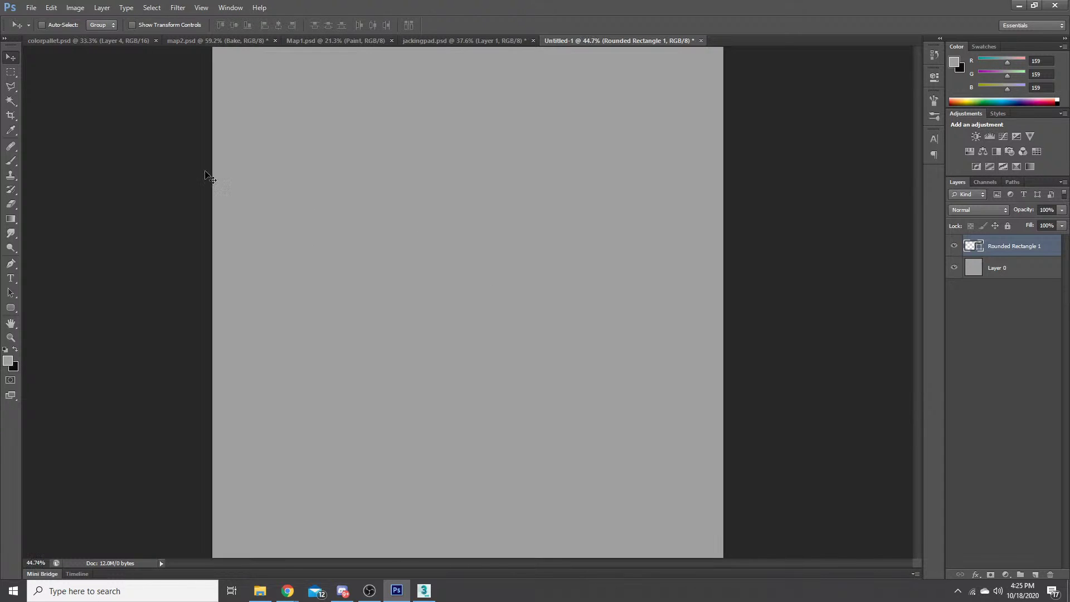
{"action": "left_click", "coordinate": [10, 307]}
{"action": "scroll", "coordinate": [483, 253], "scroll_direction": "up", "scroll_amount": 1}
{"action": "scroll", "coordinate": [375, 249], "scroll_direction": "up", "scroll_amount": 1}
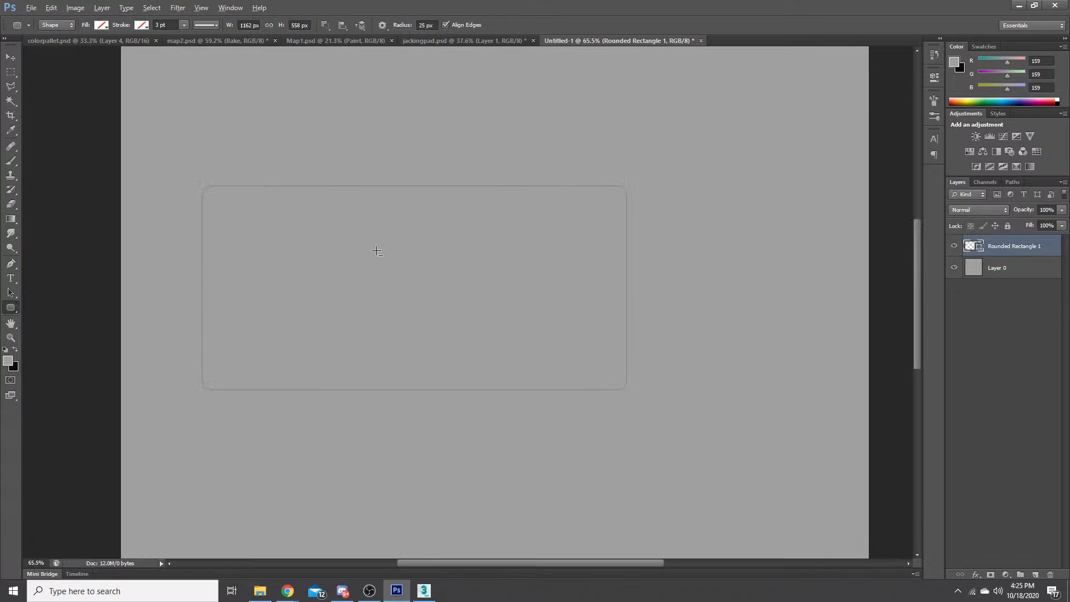
{"action": "key", "text": "alt"}
{"action": "key", "text": "shift+Down"}
{"action": "key", "text": "shift+Down"}
{"action": "key", "text": "shift+Down"}
{"action": "key", "text": "shift+Down"}
{"action": "key", "text": "shift+Down"}
{"action": "key", "text": "shift+Down"}
{"action": "key", "text": "shift+Down"}
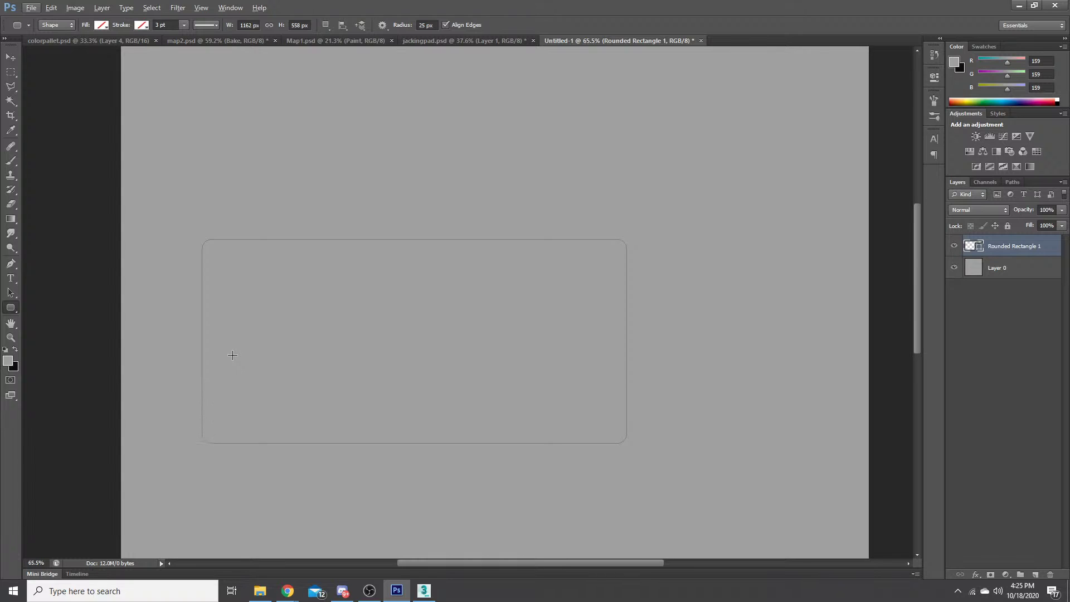
{"action": "scroll", "coordinate": [233, 355], "scroll_direction": "down", "scroll_amount": 2}
{"action": "scroll", "coordinate": [232, 355], "scroll_direction": "up", "scroll_amount": 4}
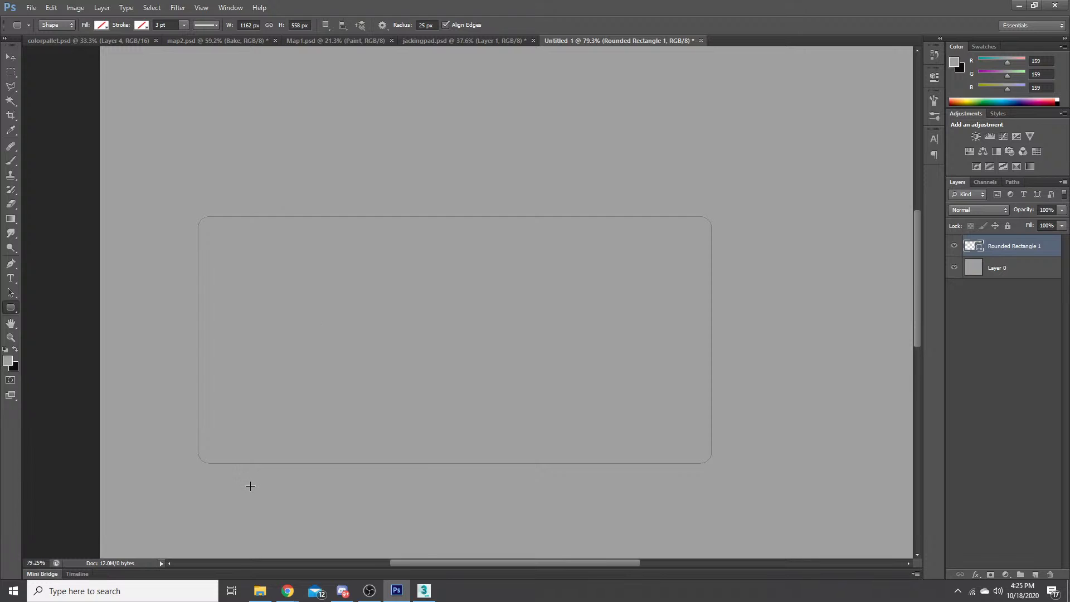
{"action": "mouse_move", "coordinate": [421, 594]}
{"action": "left_click", "coordinate": [11, 102]}
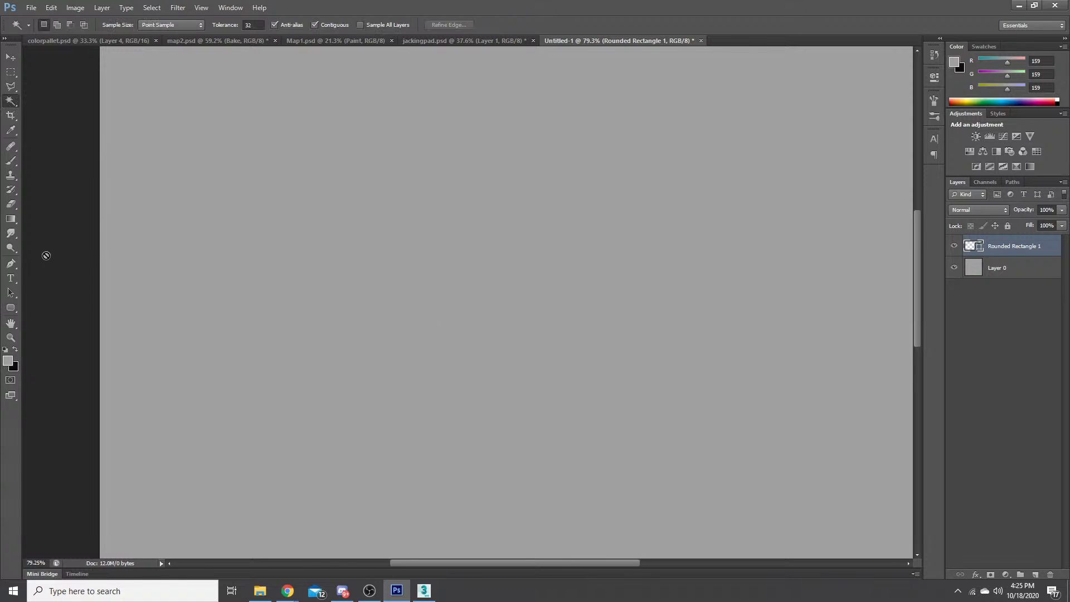
{"action": "left_click", "coordinate": [10, 309]}
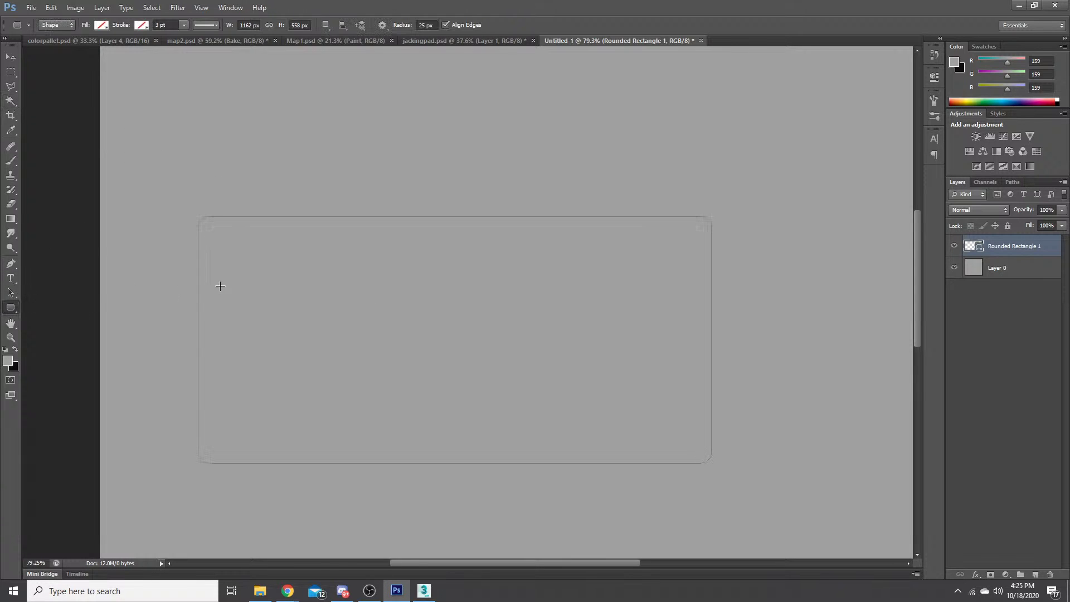
{"action": "scroll", "coordinate": [202, 212], "scroll_direction": "up", "scroll_amount": 3}
{"action": "scroll", "coordinate": [208, 248], "scroll_direction": "down", "scroll_amount": 3}
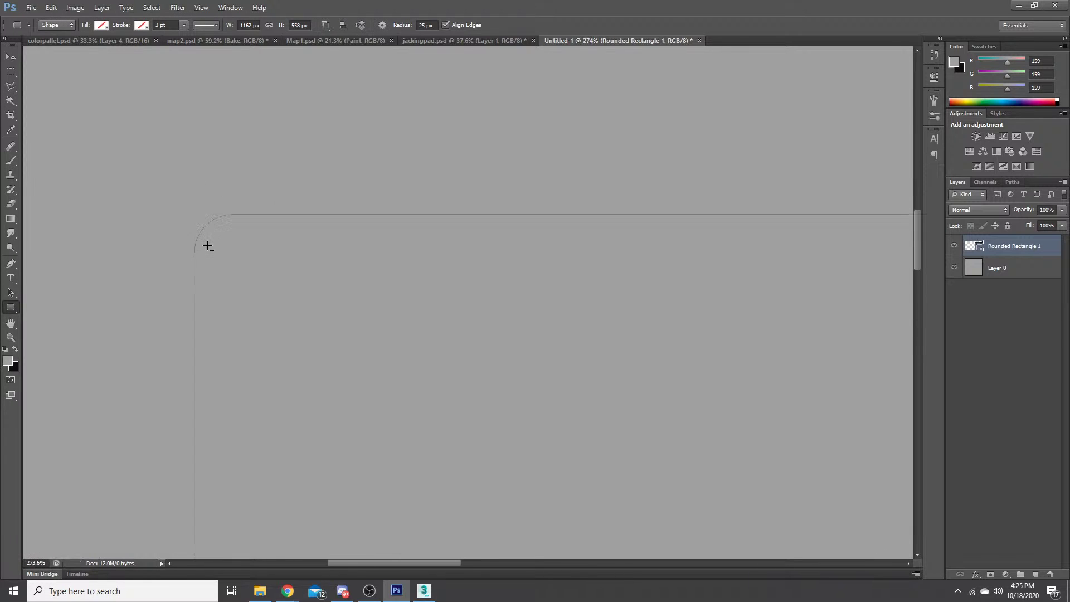
{"action": "scroll", "coordinate": [209, 247], "scroll_direction": "down", "scroll_amount": 2}
{"action": "scroll", "coordinate": [279, 323], "scroll_direction": "up", "scroll_amount": 2}
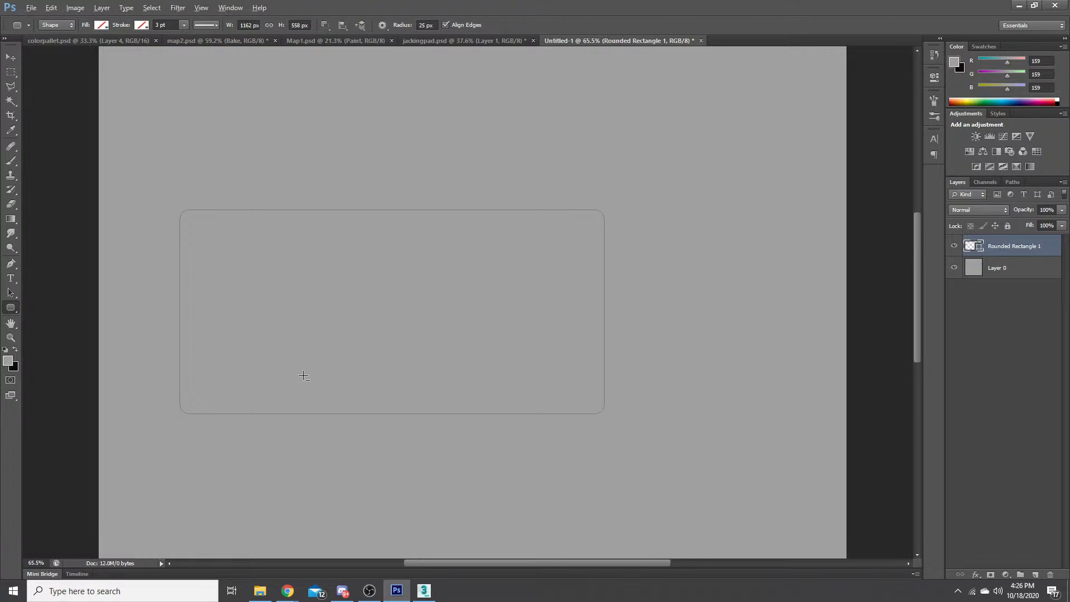
{"action": "scroll", "coordinate": [249, 409], "scroll_direction": "up", "scroll_amount": 1}
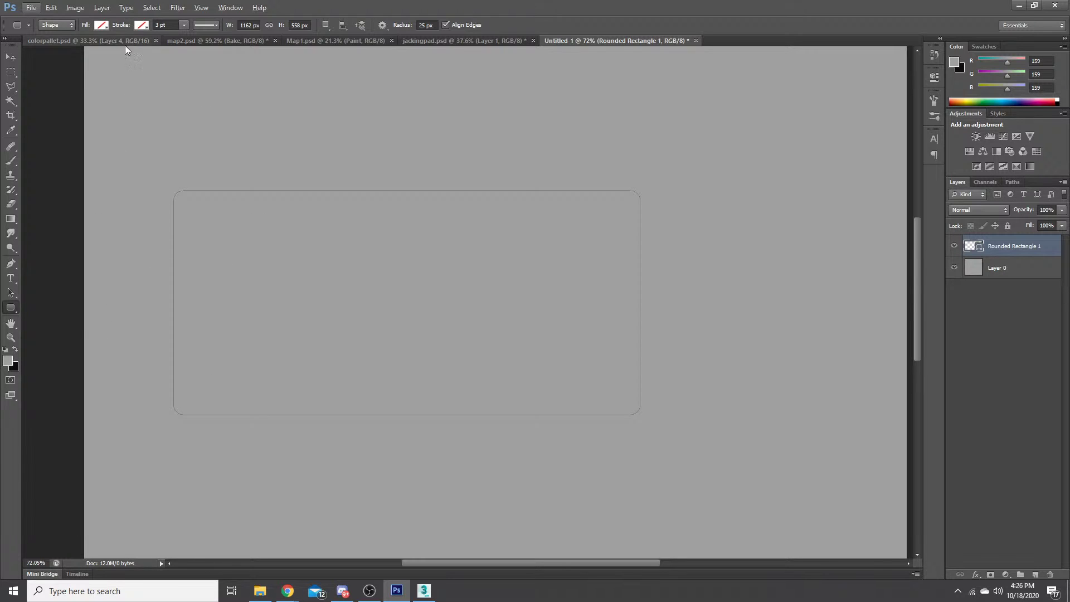
- Set the rounded rectangle's fill to the recently used gray that matches the background layer
{"action": "left_click", "coordinate": [104, 26]}
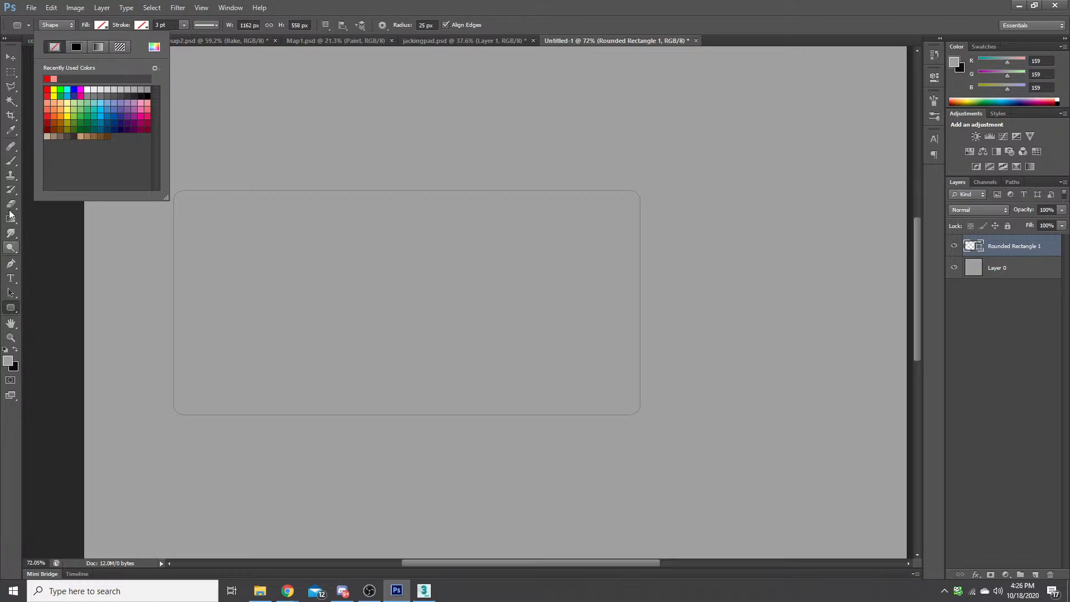
{"action": "left_click", "coordinate": [11, 129]}
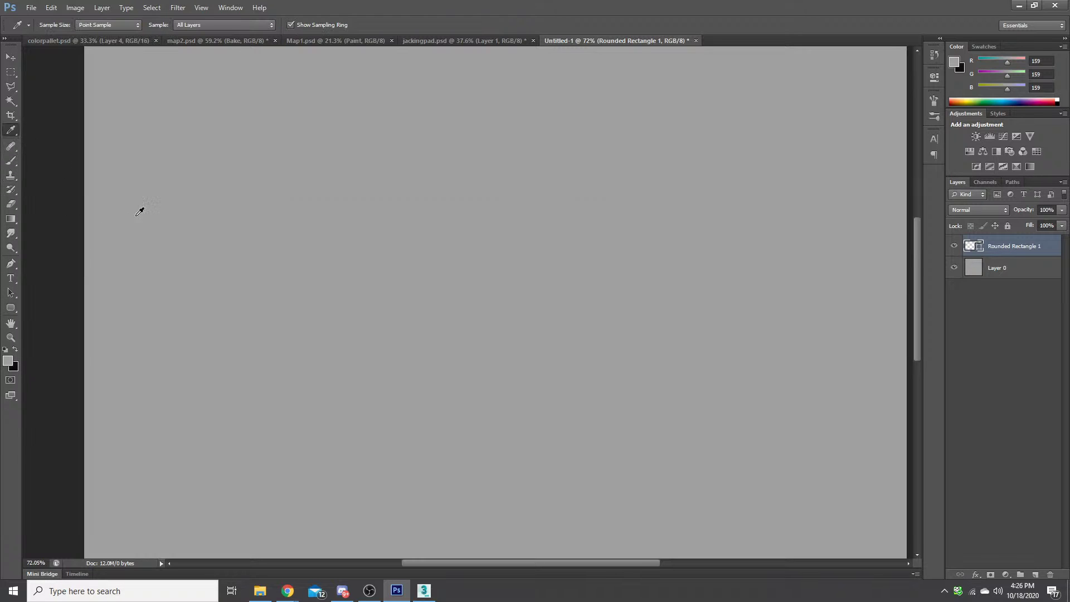
{"action": "left_click", "coordinate": [12, 308]}
{"action": "left_click", "coordinate": [102, 25]}
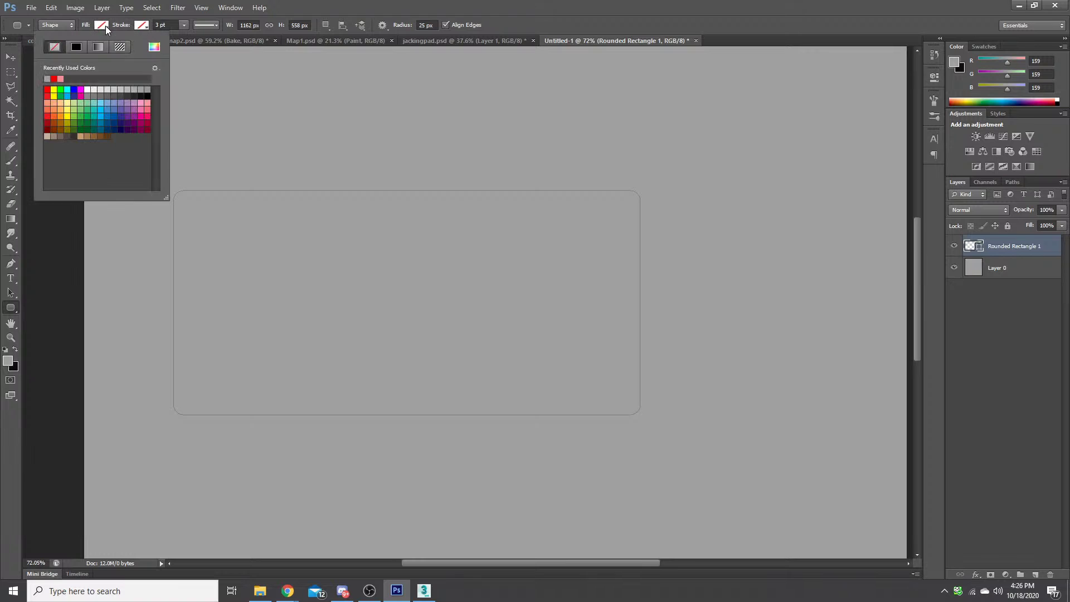
{"action": "left_click", "coordinate": [47, 79]}
{"action": "left_click", "coordinate": [107, 25]}
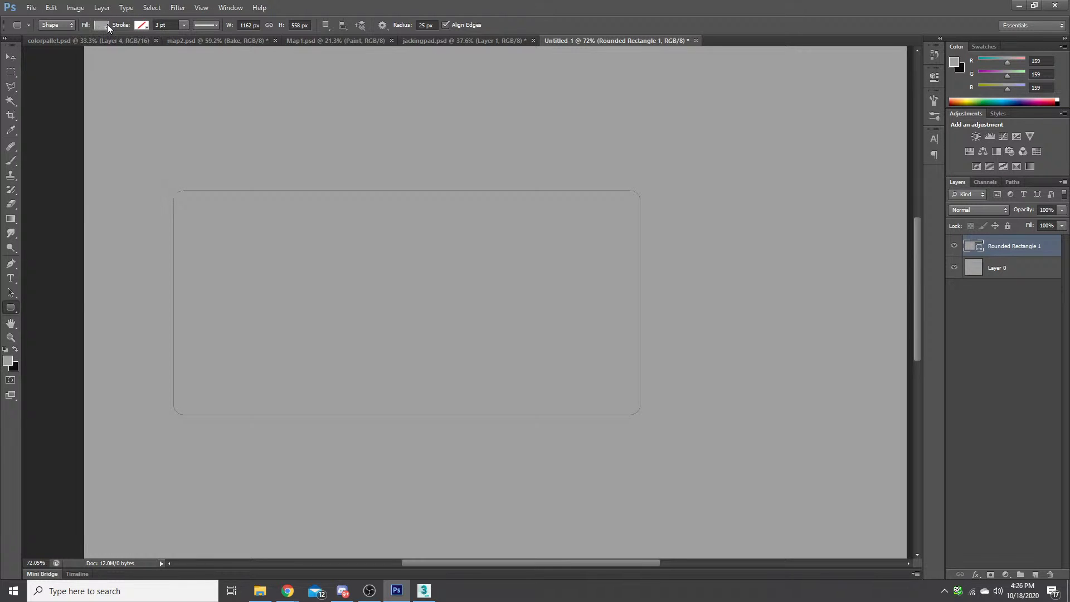
{"action": "left_click", "coordinate": [10, 73]}
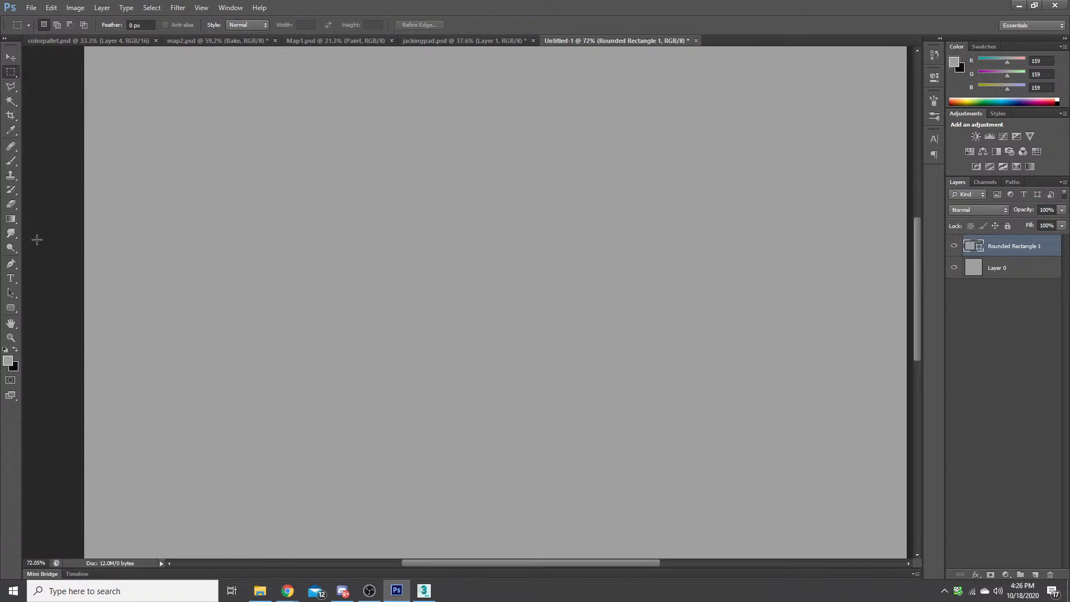
{"action": "left_click", "coordinate": [10, 308]}
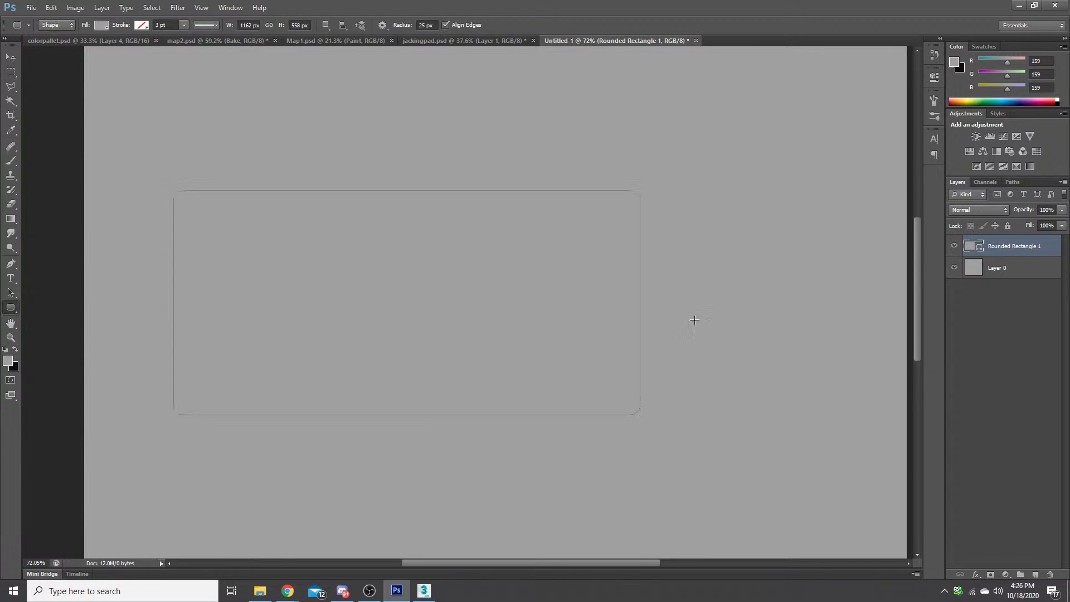
- Open the layer style settings for the rounded rectangle layer, keeping the canvas shape in view for comparison with the reference
{"action": "double_click", "coordinate": [1024, 246]}
{"action": "left_click", "coordinate": [1035, 255]}
{"action": "double_click", "coordinate": [1035, 255]}
{"action": "left_click_drag", "start_coordinate": [896, 176], "coordinate": [795, 161]}
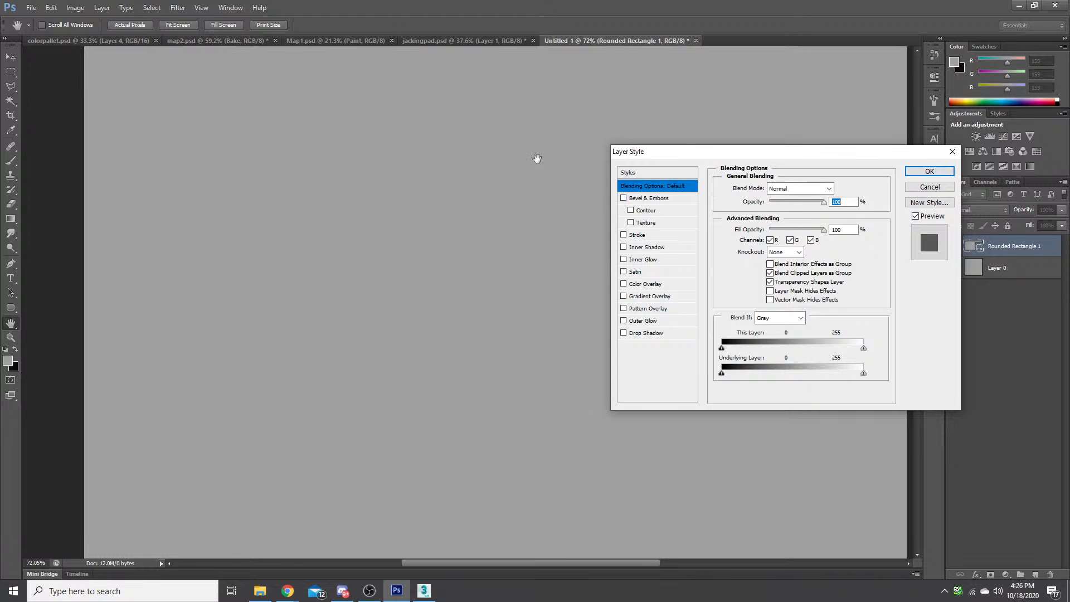
{"action": "key", "text": "alt+Tab"}
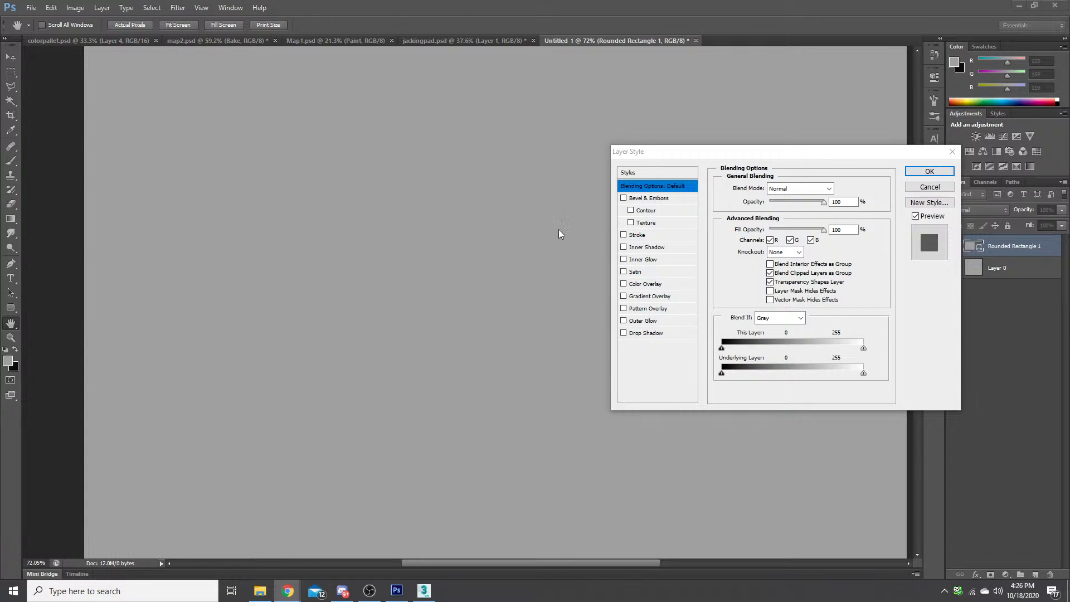
- Try a smooth Inner Bevel effect on the rounded rectangle with 100% depth and 5 px size, and disable it again
{"action": "left_click", "coordinate": [628, 200]}
{"action": "left_click", "coordinate": [627, 199]}
{"action": "left_click", "coordinate": [650, 201]}
{"action": "left_click_drag", "start_coordinate": [702, 154], "coordinate": [812, 174]}
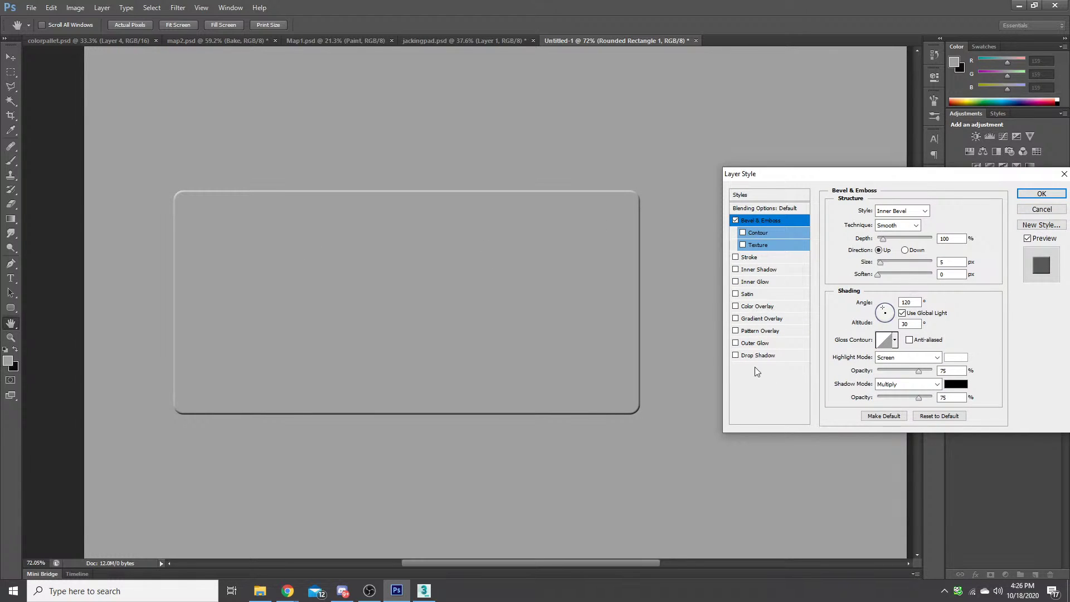
{"action": "left_click", "coordinate": [735, 221]}
- Apply a black Multiply drop shadow to the rounded rectangle at 75% opacity, with 0 px distance, 10% spread and an increased size
{"action": "left_click", "coordinate": [735, 355]}
{"action": "left_click", "coordinate": [757, 355]}
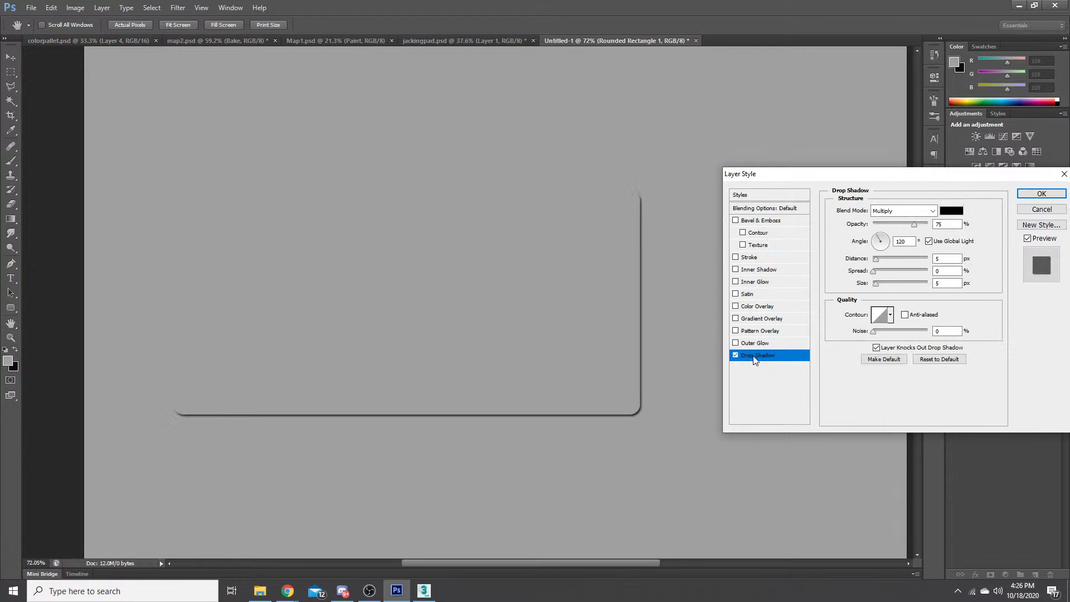
{"action": "left_click_drag", "start_coordinate": [912, 260], "coordinate": [861, 263]}
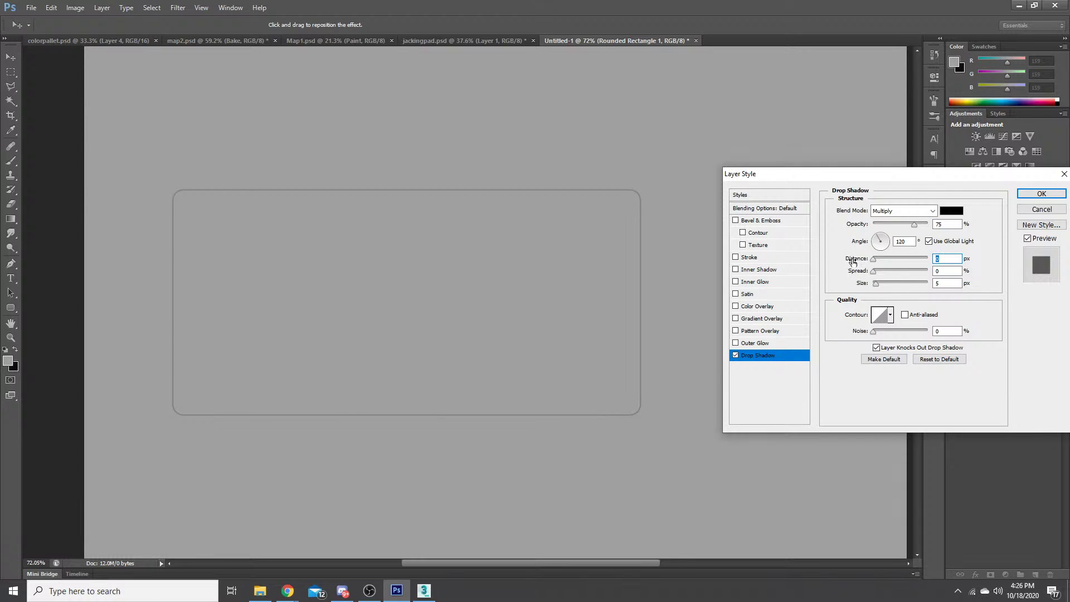
{"action": "left_click_drag", "start_coordinate": [873, 273], "coordinate": [880, 285]}
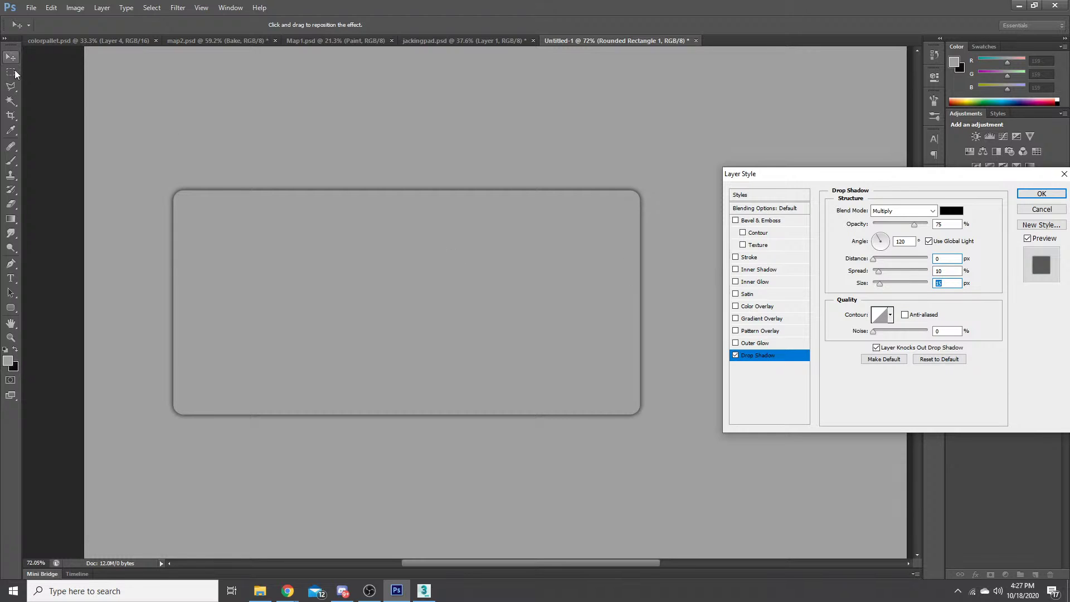
{"action": "left_click", "coordinate": [1041, 194]}
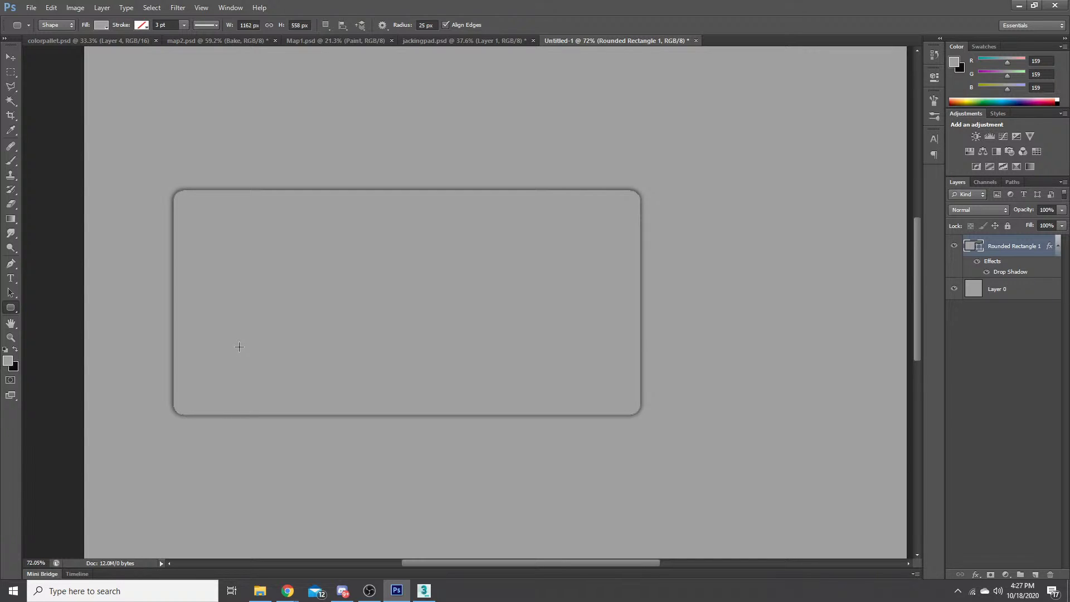
- Examine the drop shadow closely along the rounded rectangle's lower-left corner and edges
{"action": "scroll", "coordinate": [189, 408], "scroll_direction": "up", "scroll_amount": 8}
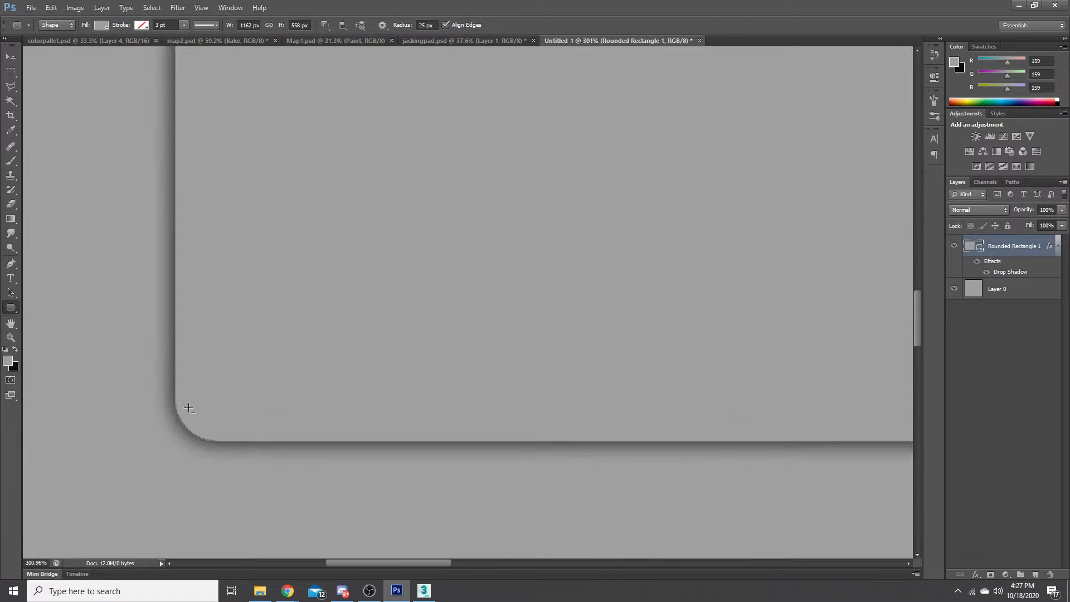
{"action": "scroll", "coordinate": [189, 407], "scroll_direction": "up", "scroll_amount": 3}
{"action": "scroll", "coordinate": [189, 408], "scroll_direction": "down", "scroll_amount": 11}
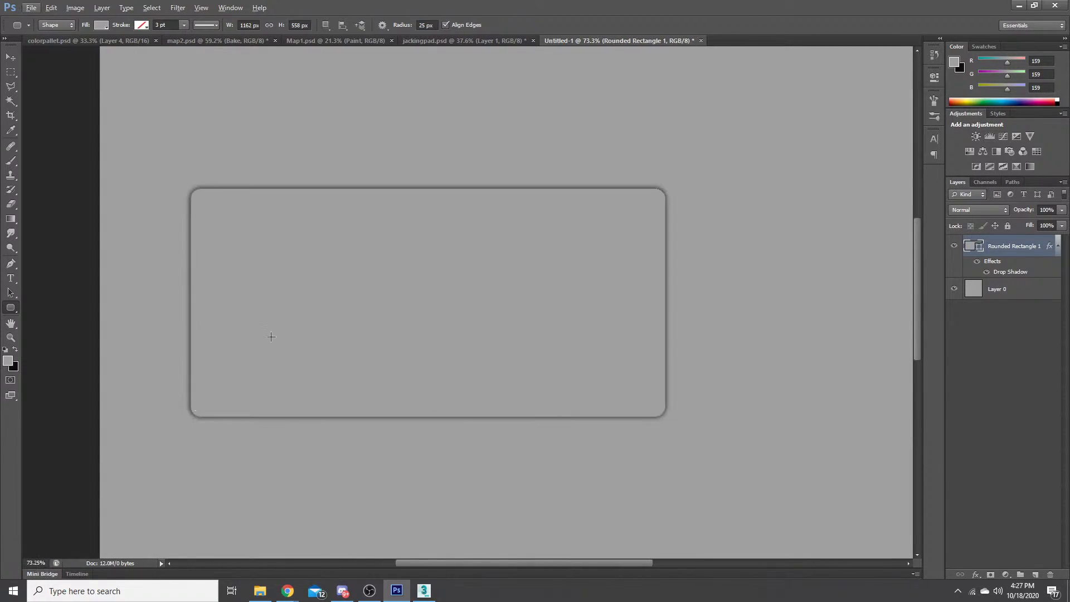
- Switch to 3ds Max and examine the truck area of the Horizon coach model up close
{"action": "mouse_move", "coordinate": [421, 589]}
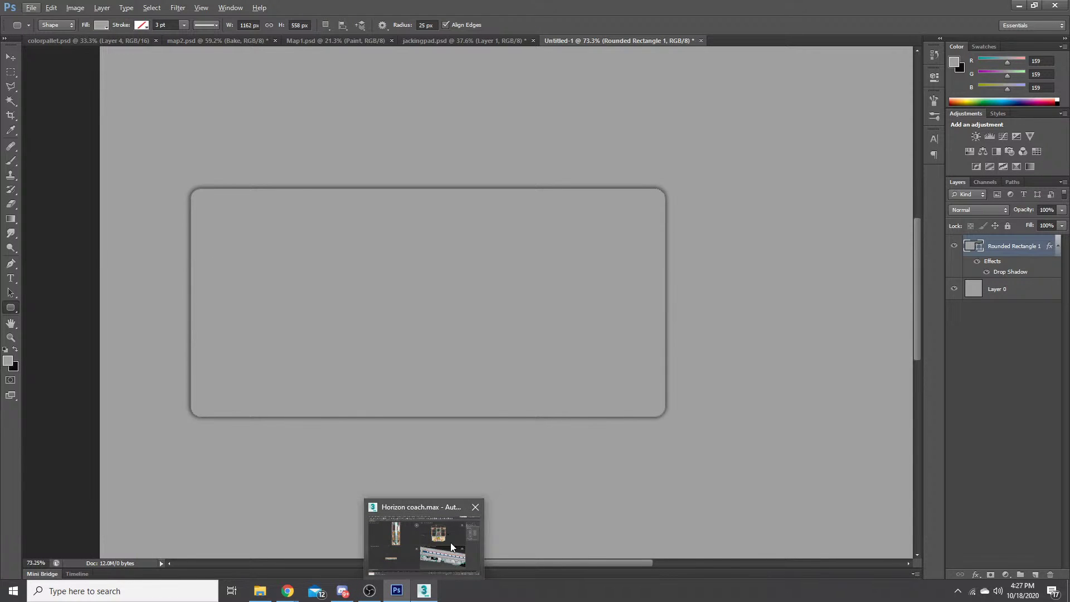
{"action": "left_click", "coordinate": [438, 554]}
{"action": "scroll", "coordinate": [510, 388], "scroll_direction": "up", "scroll_amount": 10}
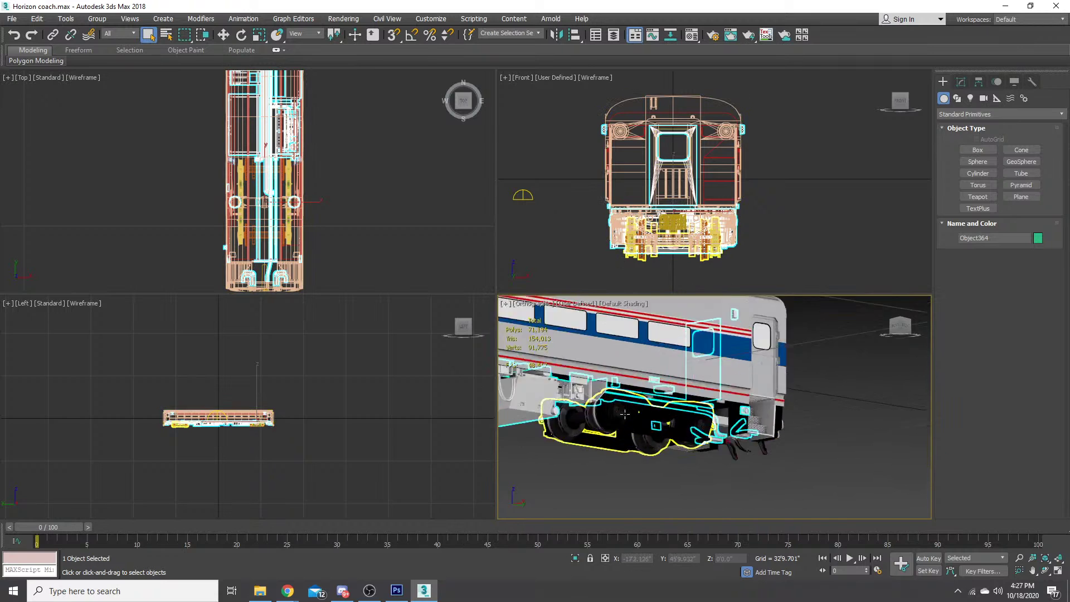
{"action": "scroll", "coordinate": [609, 388], "scroll_direction": "up", "scroll_amount": 8}
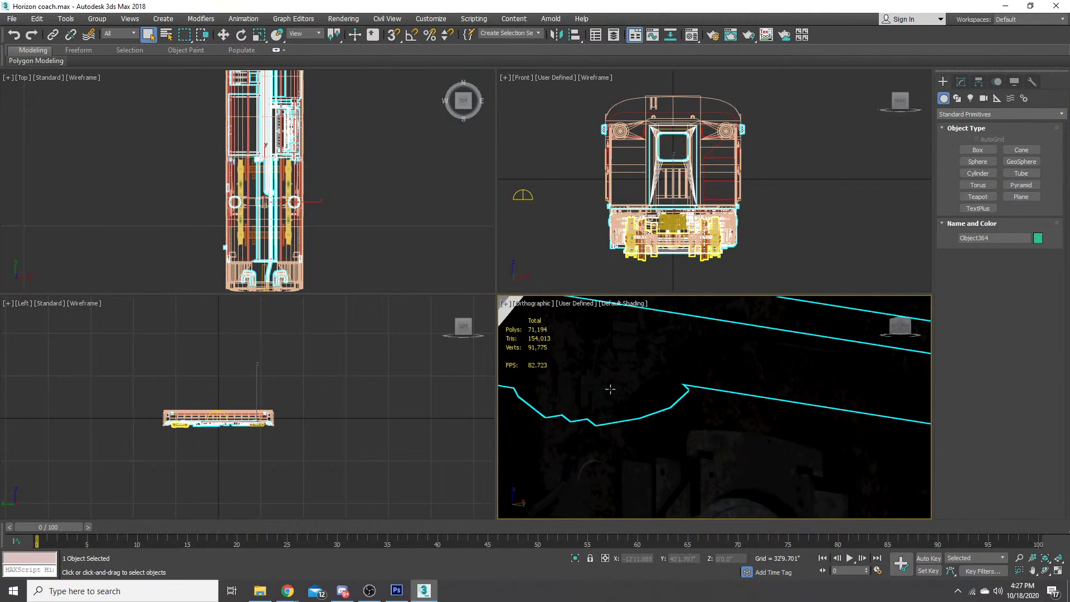
{"action": "scroll", "coordinate": [695, 370], "scroll_direction": "down", "scroll_amount": 10}
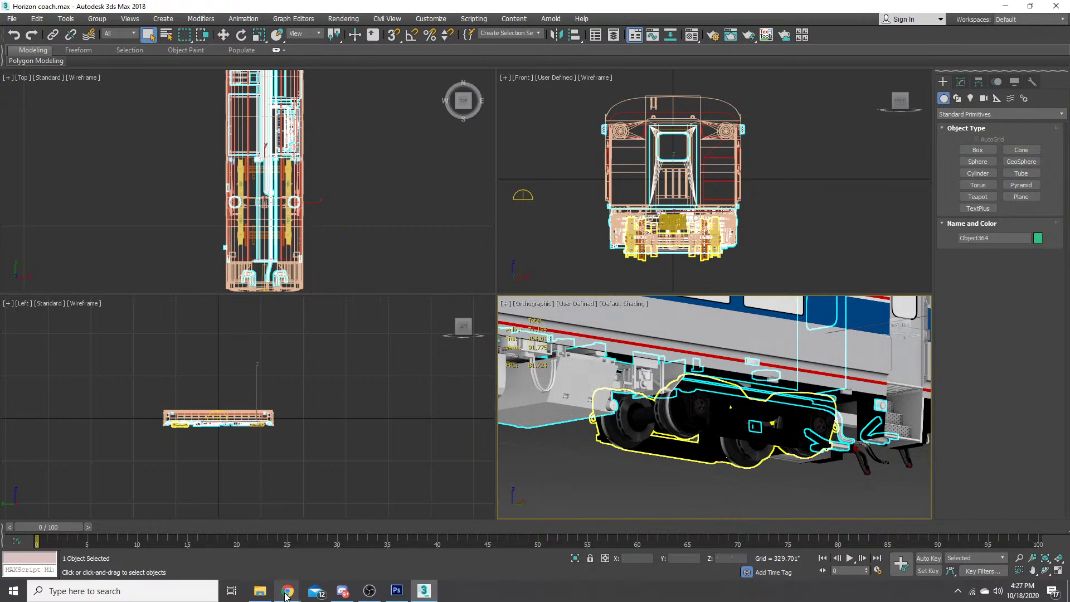
- Open map1.psd in Photoshop, examine the cable and ring details on the truck frame texture, and close the file
{"action": "left_click", "coordinate": [260, 591]}
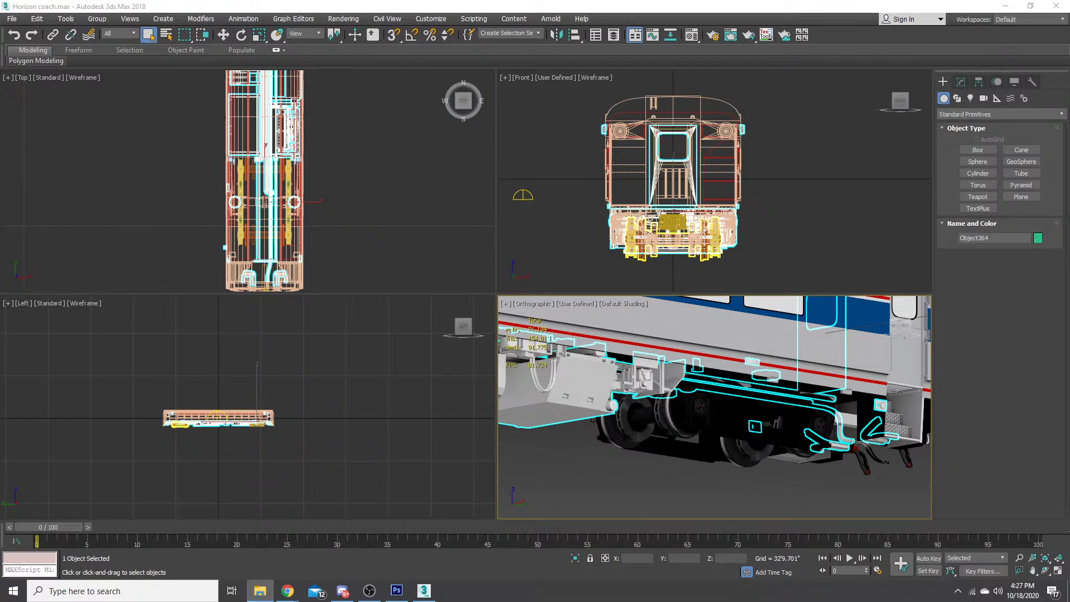
{"action": "key", "text": "alt+Tab"}
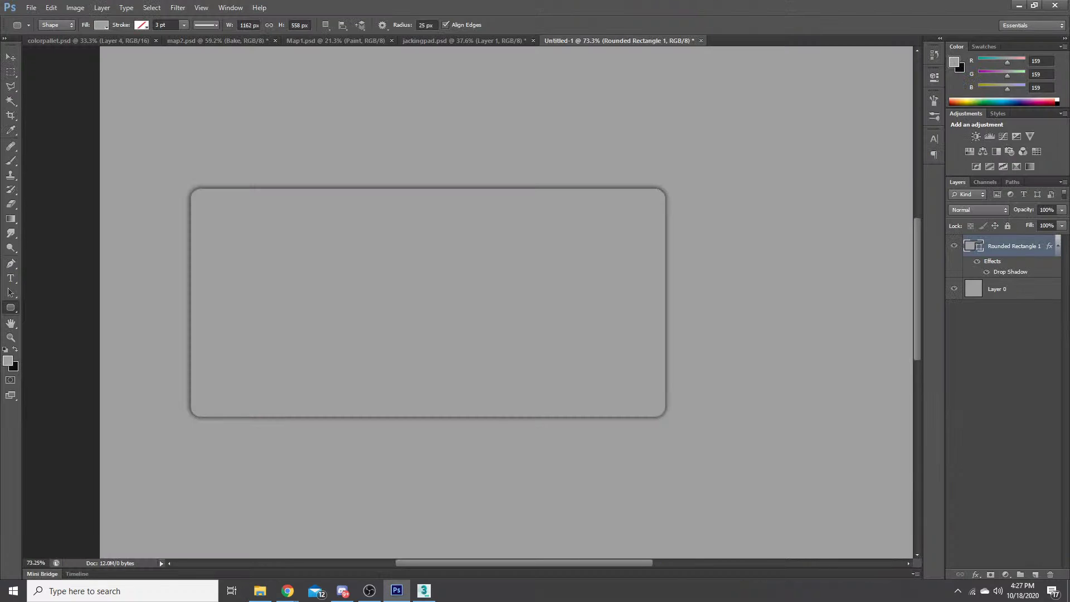
{"action": "key", "text": "ctrl+Tab"}
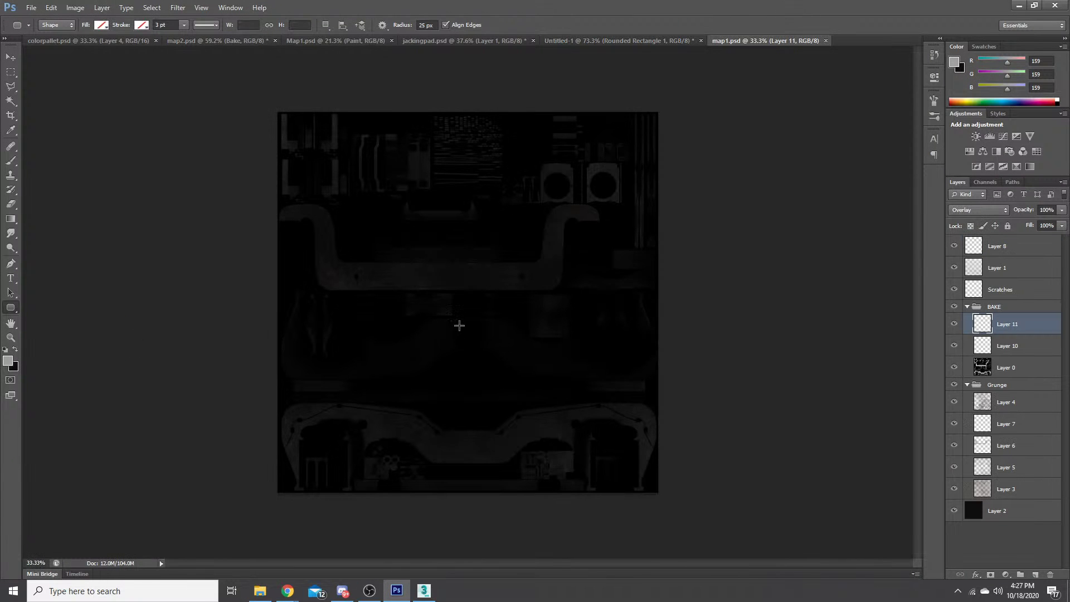
{"action": "scroll", "coordinate": [298, 462], "scroll_direction": "up", "scroll_amount": 4}
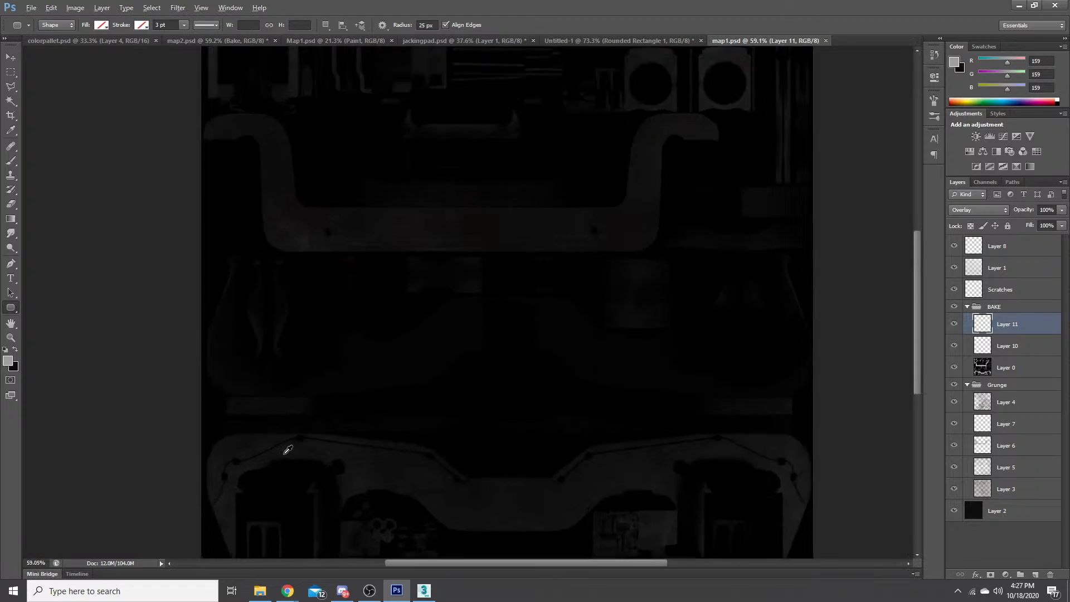
{"action": "scroll", "coordinate": [261, 438], "scroll_direction": "up", "scroll_amount": 8}
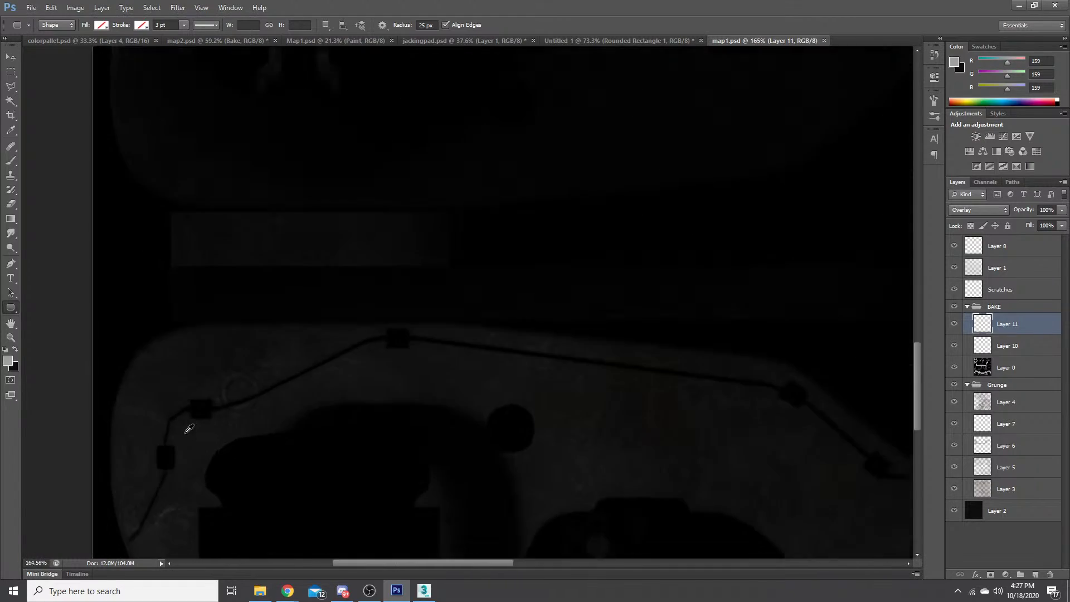
{"action": "scroll", "coordinate": [277, 333], "scroll_direction": "down", "scroll_amount": 3}
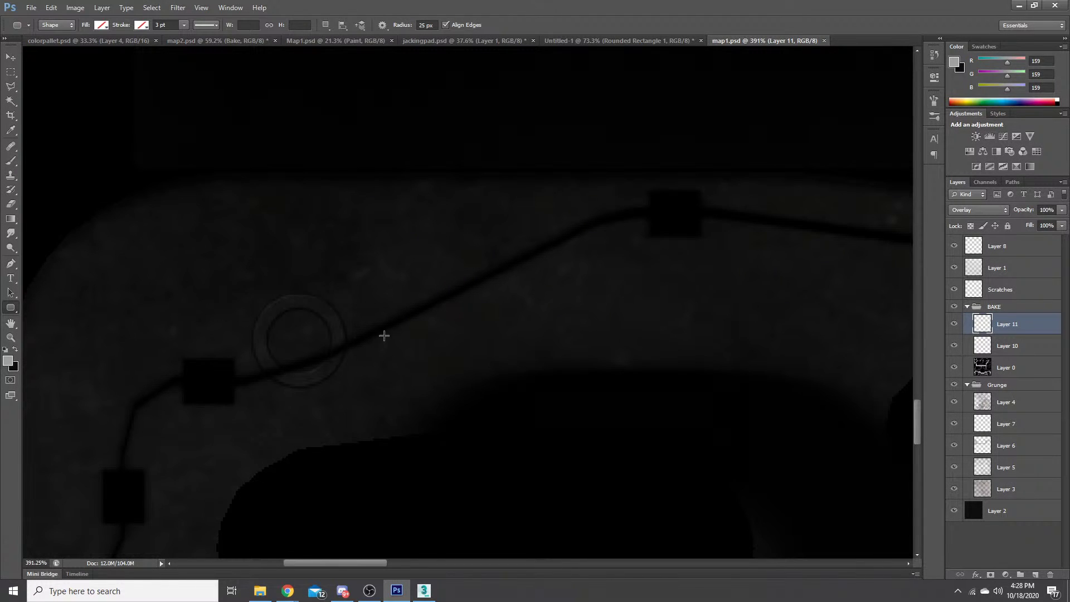
{"action": "scroll", "coordinate": [425, 321], "scroll_direction": "down", "scroll_amount": 1}
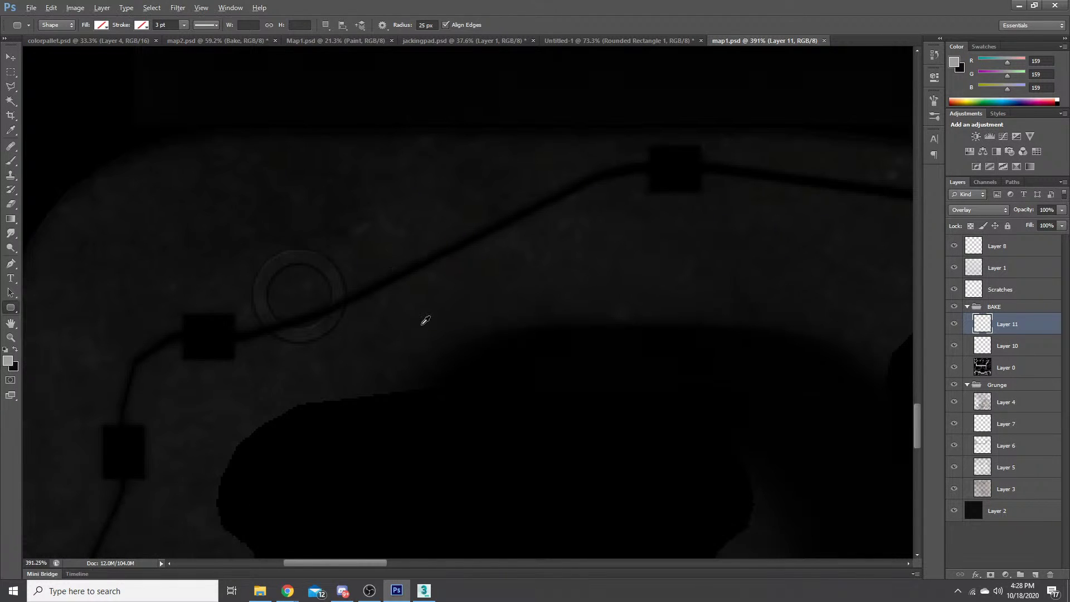
{"action": "scroll", "coordinate": [360, 370], "scroll_direction": "down", "scroll_amount": 1}
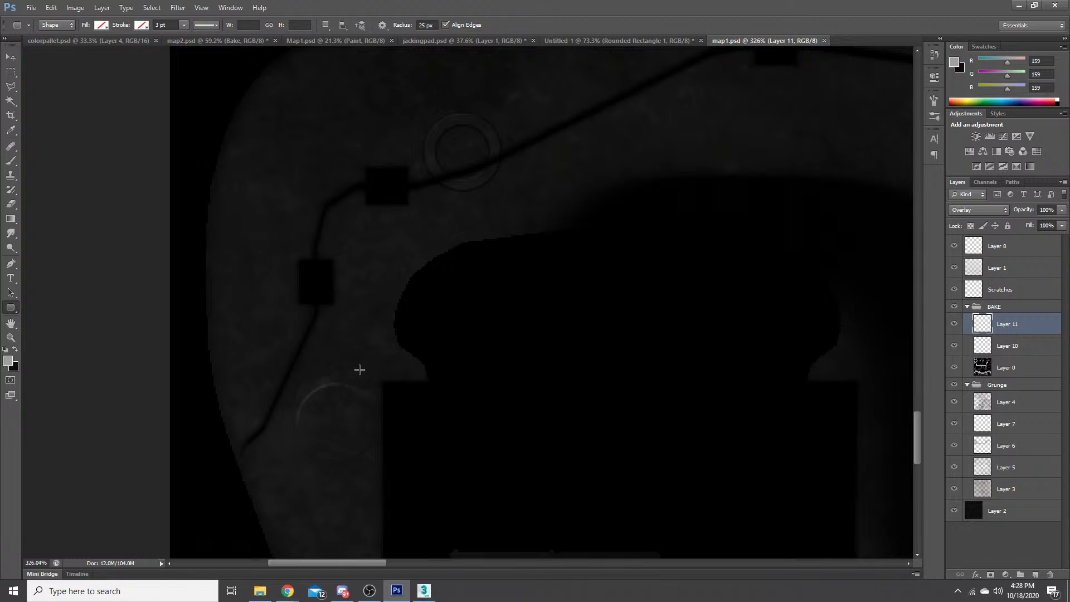
{"action": "scroll", "coordinate": [360, 370], "scroll_direction": "down", "scroll_amount": 5}
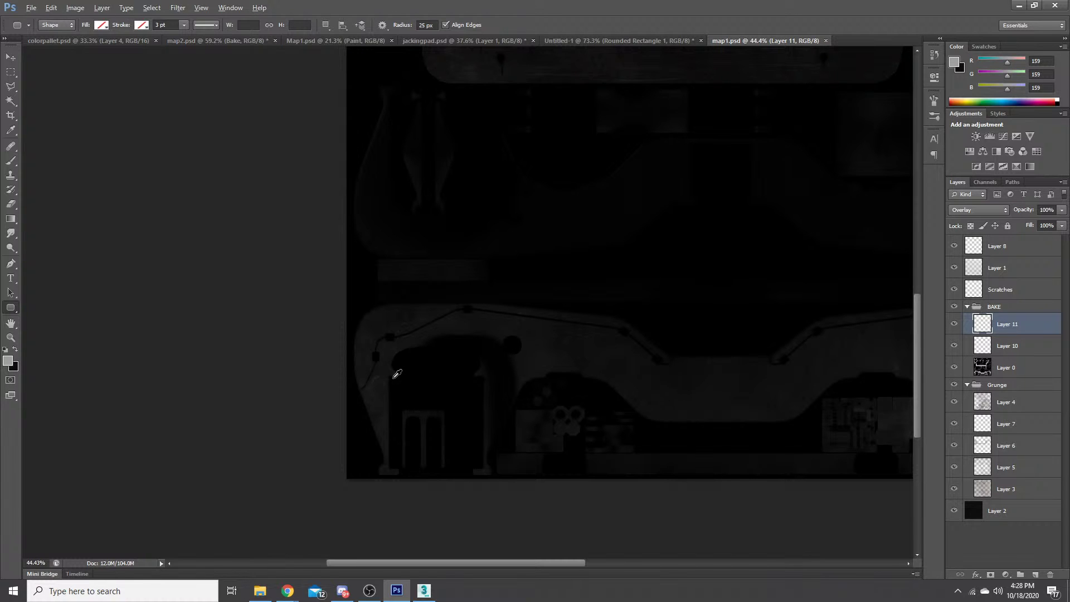
{"action": "scroll", "coordinate": [420, 264], "scroll_direction": "down", "scroll_amount": 1}
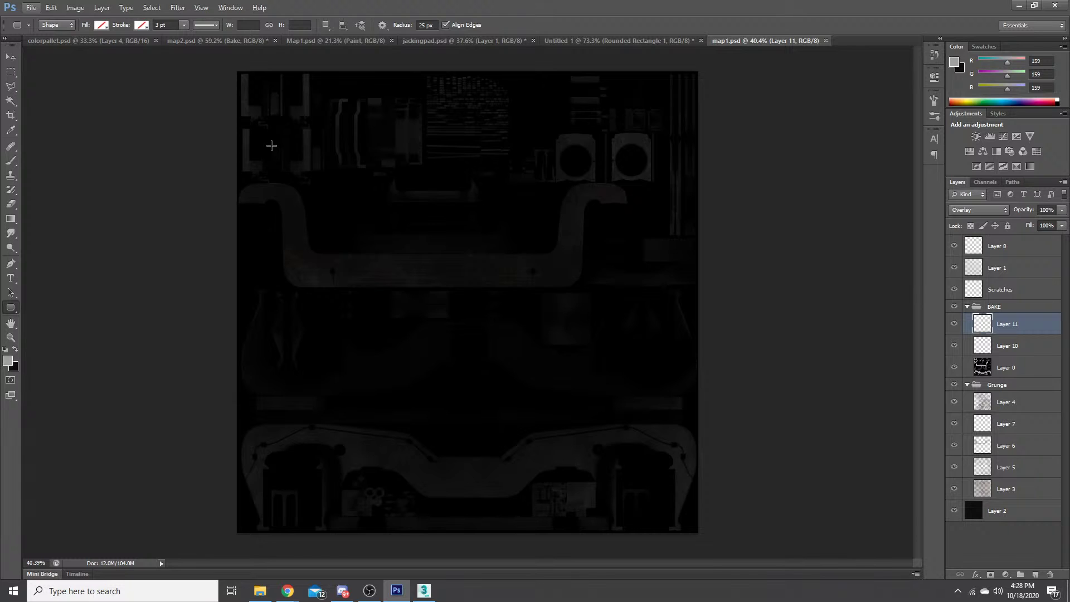
{"action": "key", "text": "ctrl+w"}
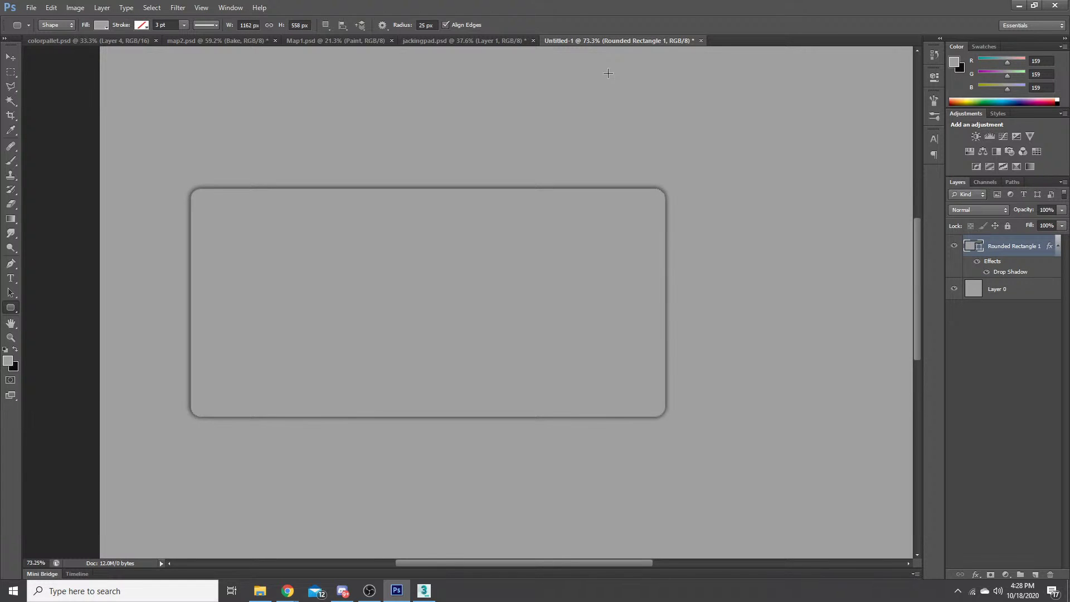
- Sample the black swatch in colorpallet.psd as the foreground color and return to the untitled plate document
{"action": "scroll", "coordinate": [346, 206], "scroll_direction": "down", "scroll_amount": 1}
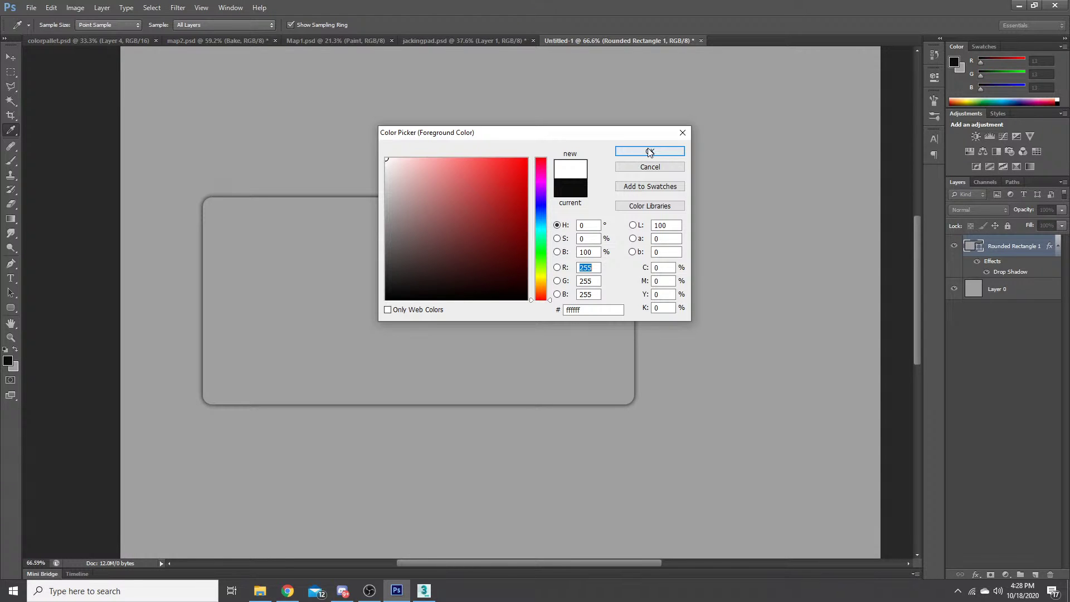
{"action": "left_click", "coordinate": [650, 152]}
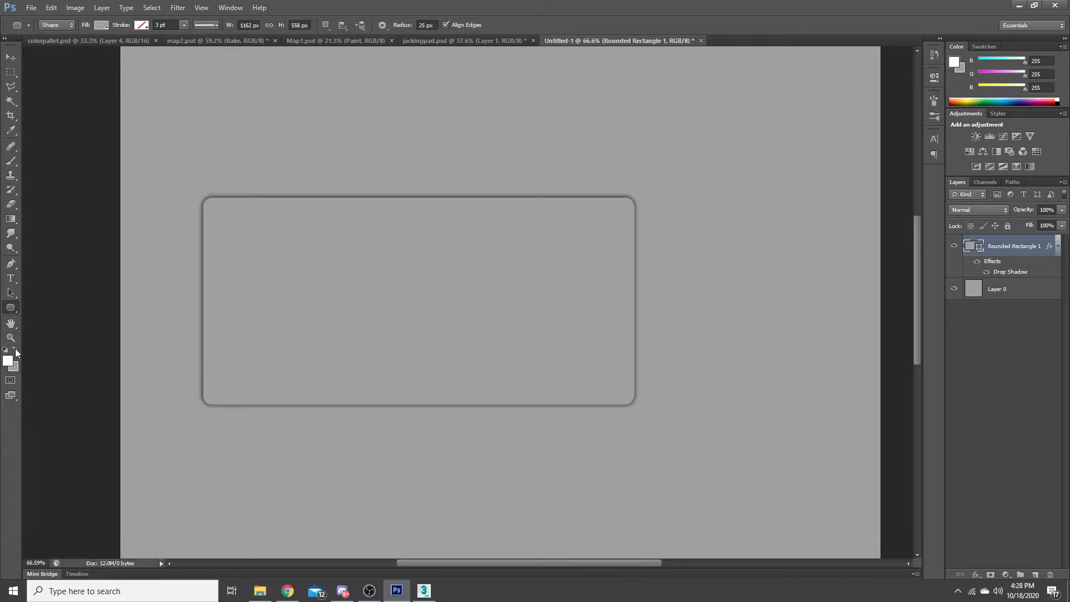
{"action": "left_click", "coordinate": [43, 41]}
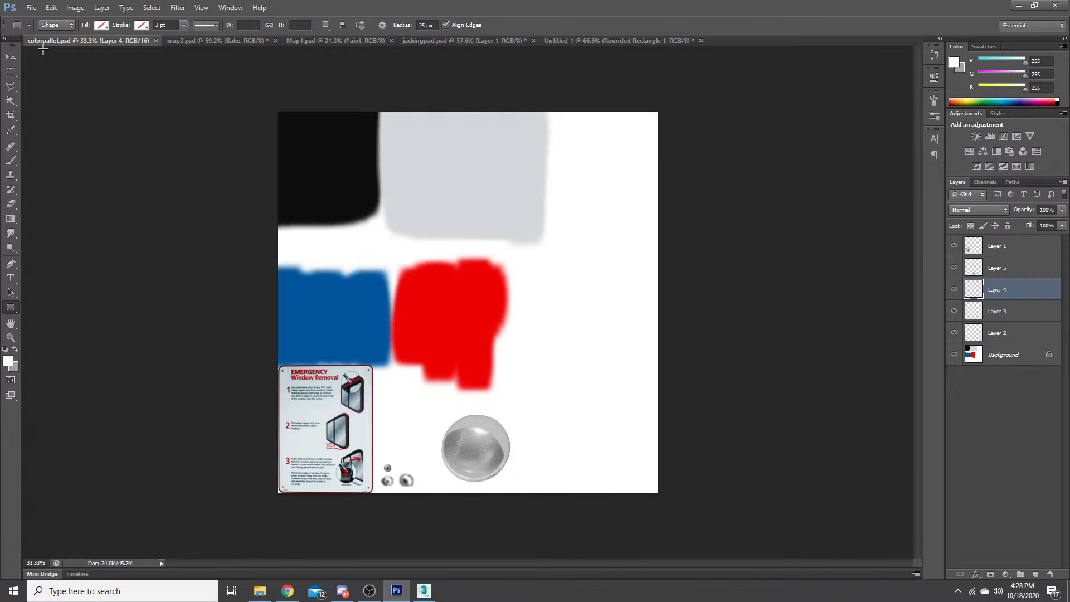
{"action": "key", "text": "i"}
{"action": "left_click", "coordinate": [329, 167]}
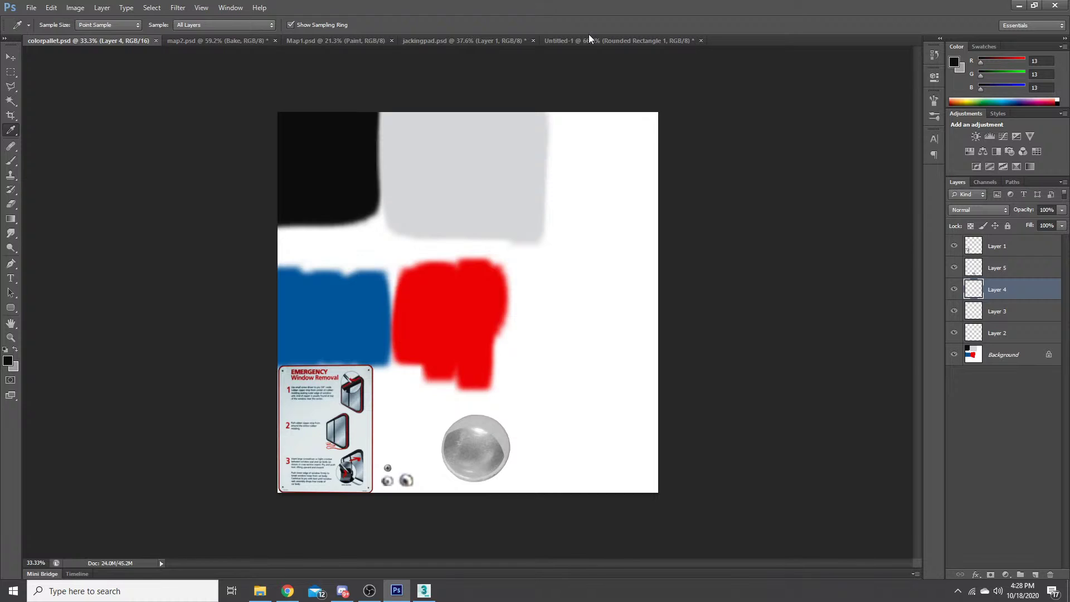
{"action": "left_click", "coordinate": [590, 40]}
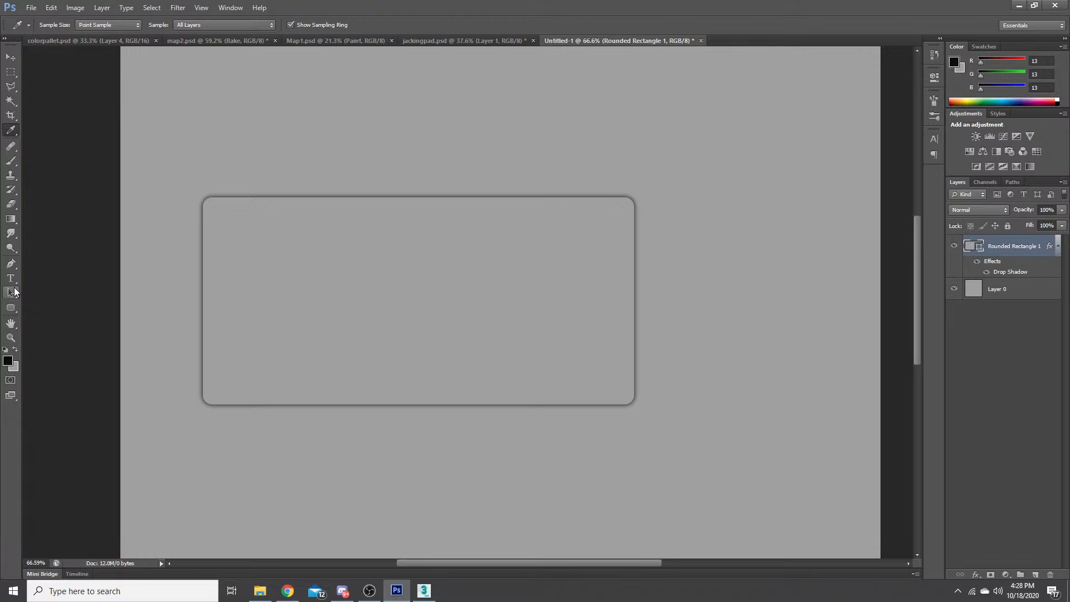
- Try the sampled black as the rounded rectangle's fill
{"action": "left_click", "coordinate": [11, 307]}
{"action": "left_click", "coordinate": [101, 24]}
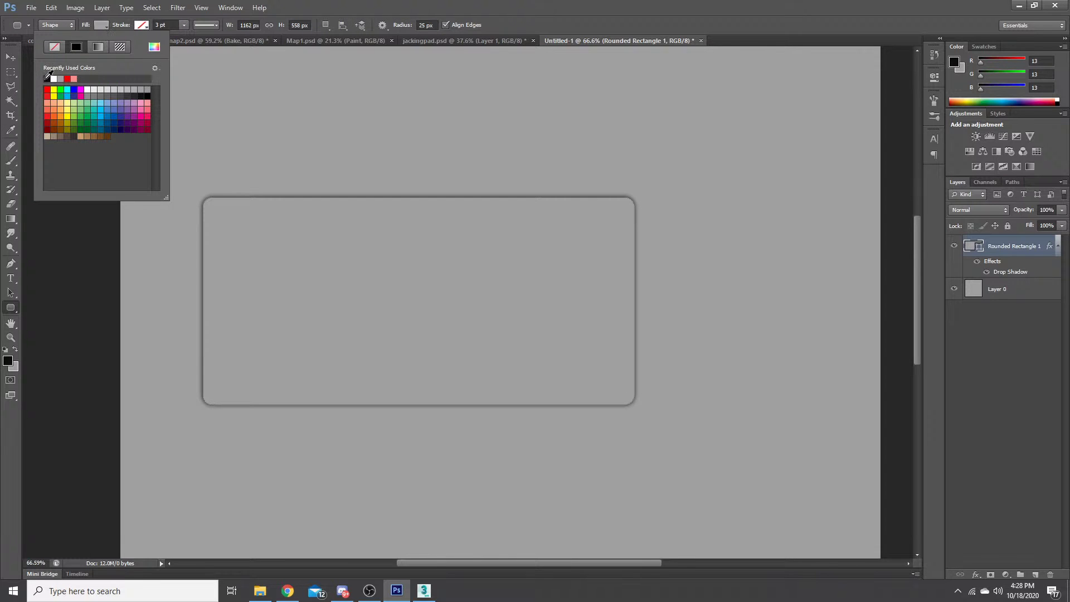
{"action": "left_click", "coordinate": [47, 79]}
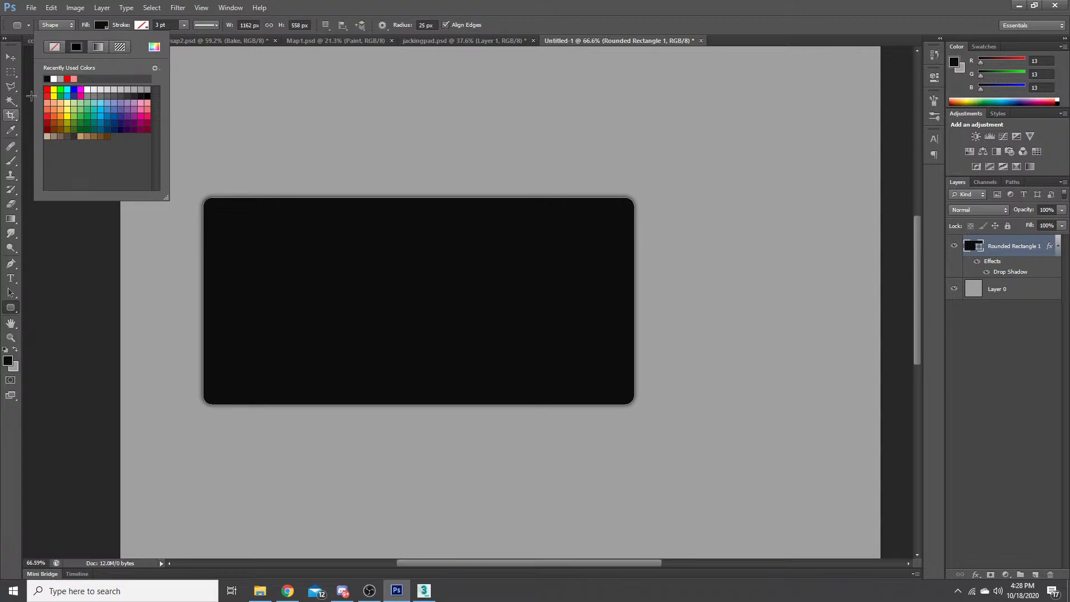
- Set the rounded rectangle's fill to no color without creating another shape
{"action": "left_click", "coordinate": [11, 72]}
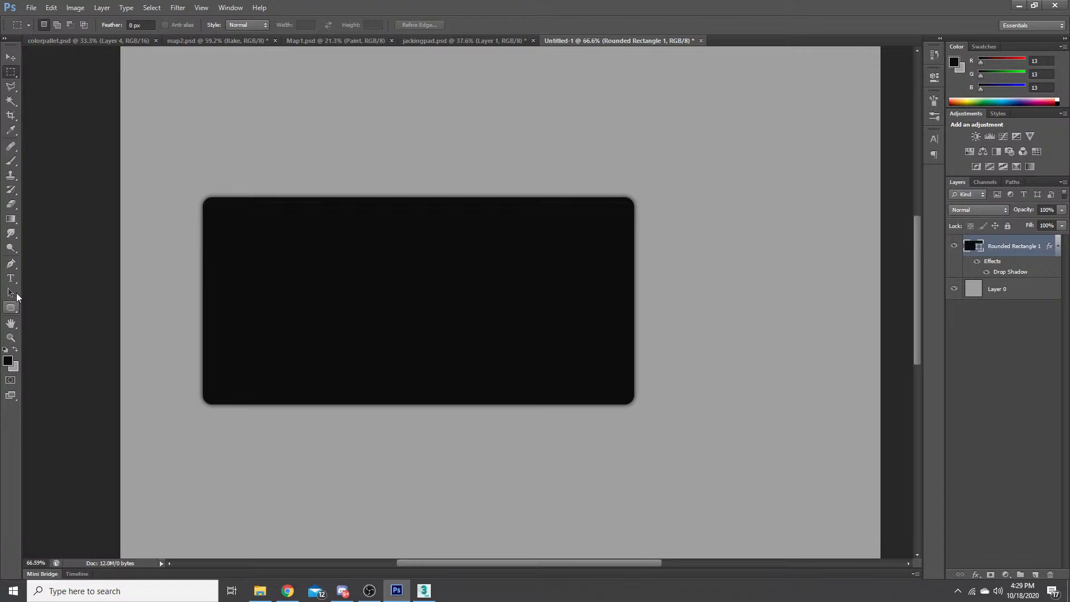
{"action": "key", "text": "g"}
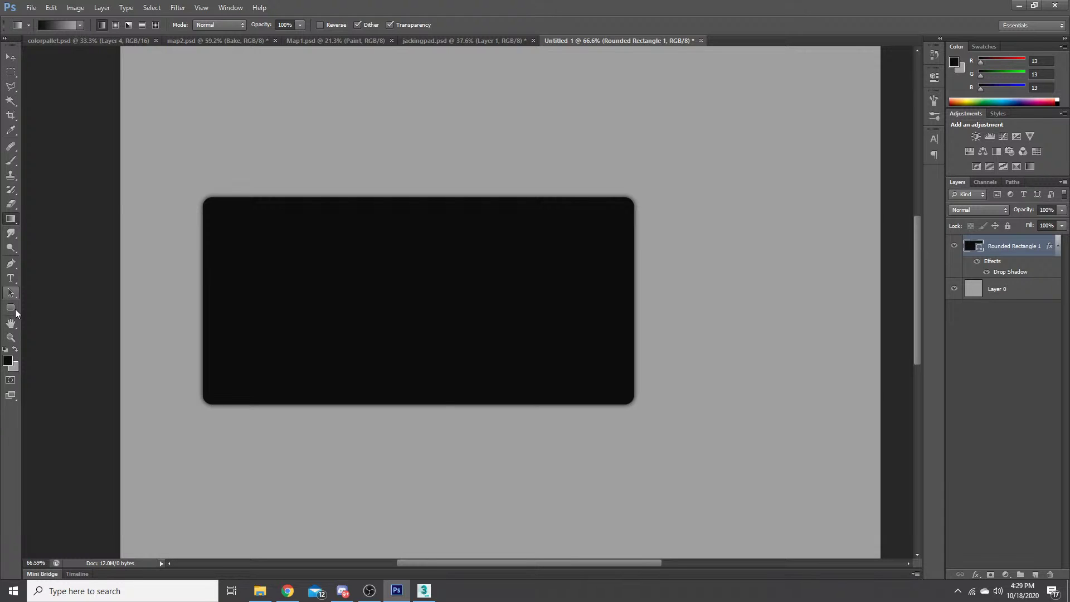
{"action": "left_click", "coordinate": [11, 307]}
{"action": "left_click", "coordinate": [102, 25]}
{"action": "left_click", "coordinate": [48, 47]}
{"action": "left_click", "coordinate": [293, 136]}
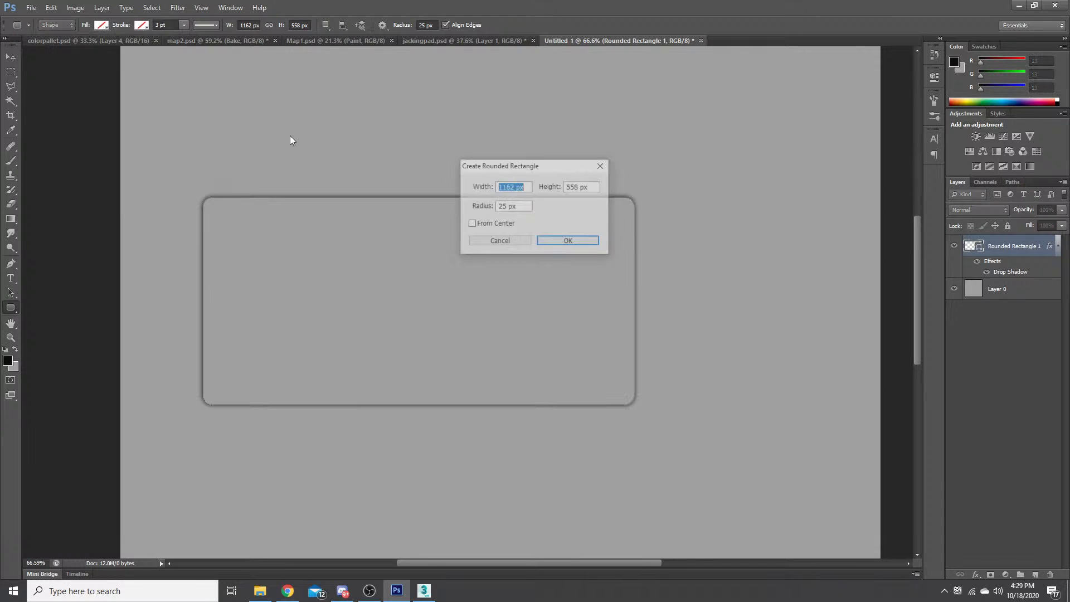
{"action": "left_click", "coordinate": [516, 240]}
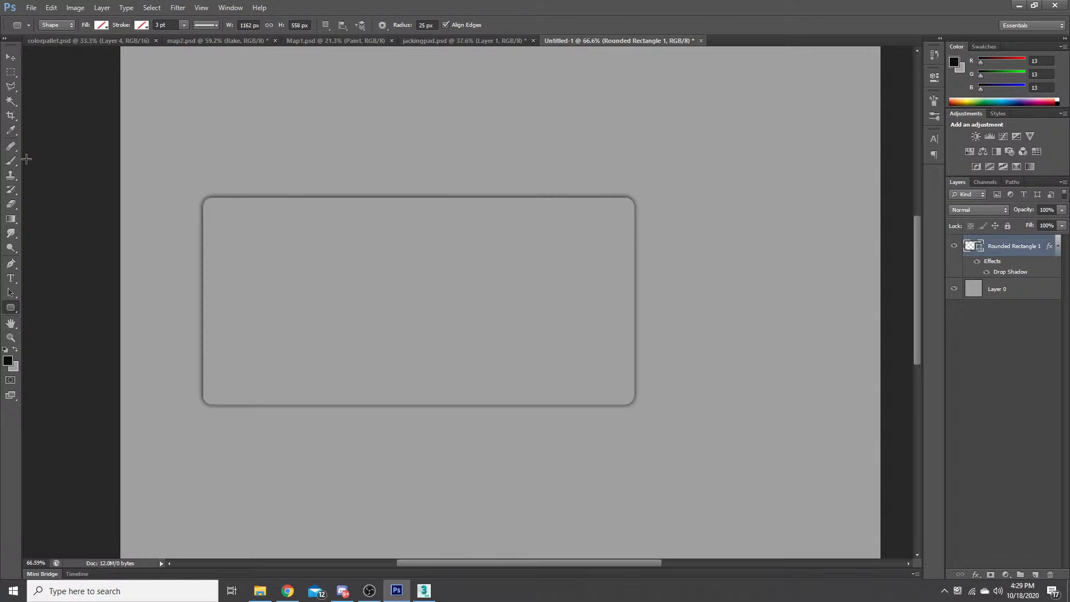
- Start a centered 65 pt Helvetica text block inside the rounded rectangle, try some sample letters and clear them
{"action": "left_click", "coordinate": [12, 278]}
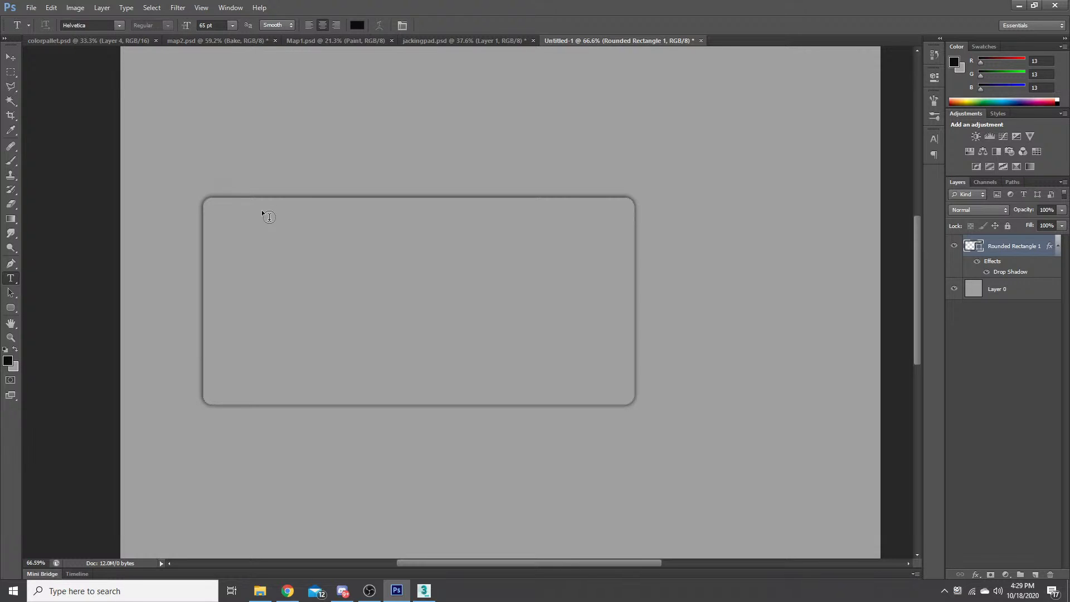
{"action": "left_click", "coordinate": [223, 206]}
{"action": "type", "text": "gffdgdf"}
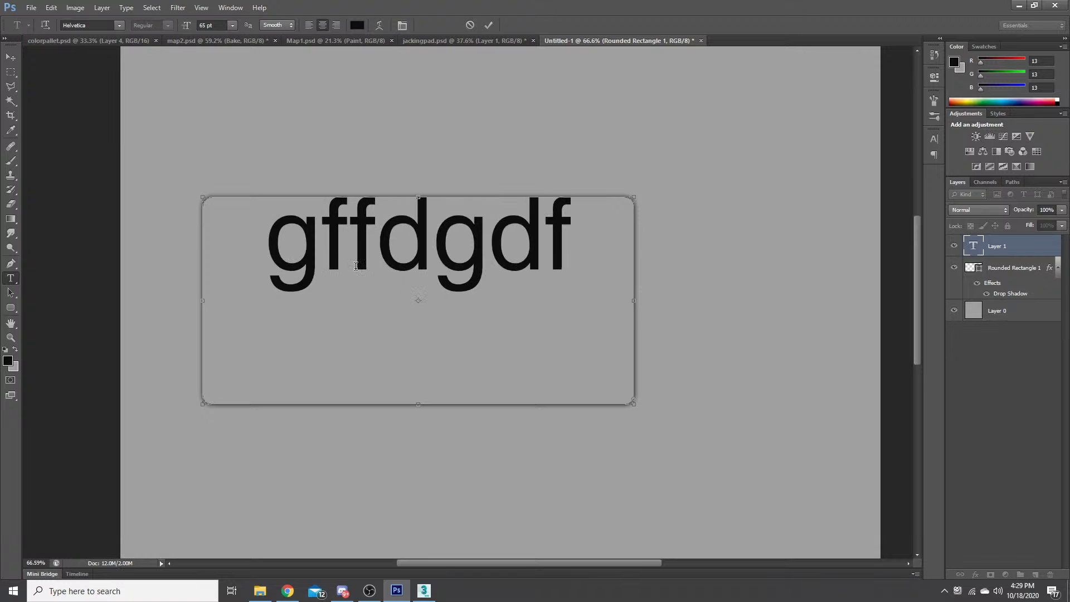
{"action": "key", "text": "BackSpace"}
{"action": "key", "text": "BackSpace"}
{"action": "key", "text": "BackSpace"}
{"action": "key", "text": "BackSpace"}
{"action": "key", "text": "BackSpace"}
{"action": "key", "text": "BackSpace"}
{"action": "key", "text": "BackSpace"}
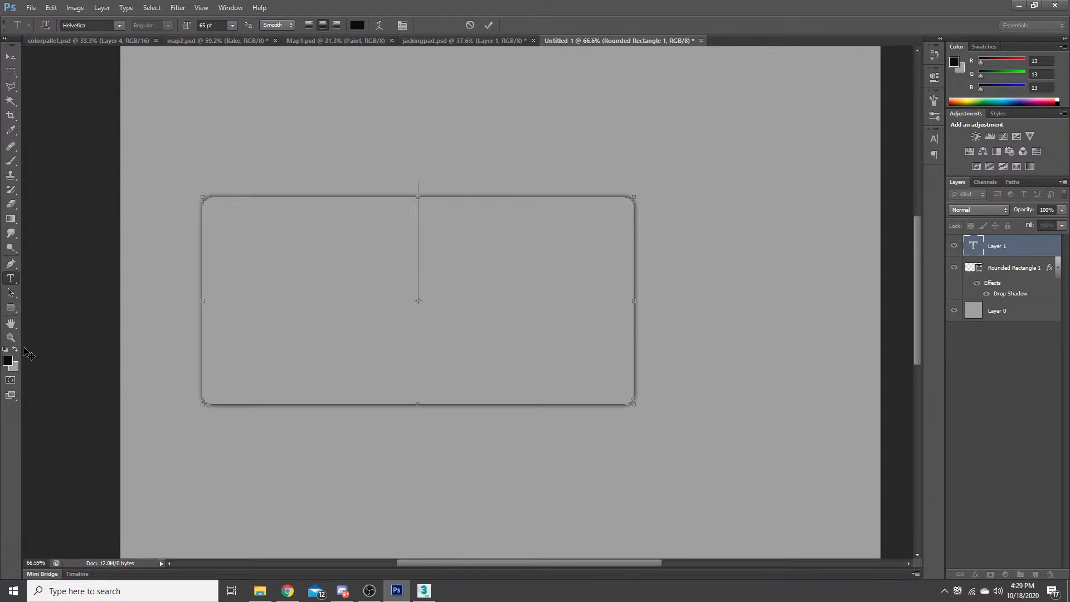
- Set the text color to white (ffffff), try it with a few sample letters and clear them
{"action": "left_click", "coordinate": [8, 361]}
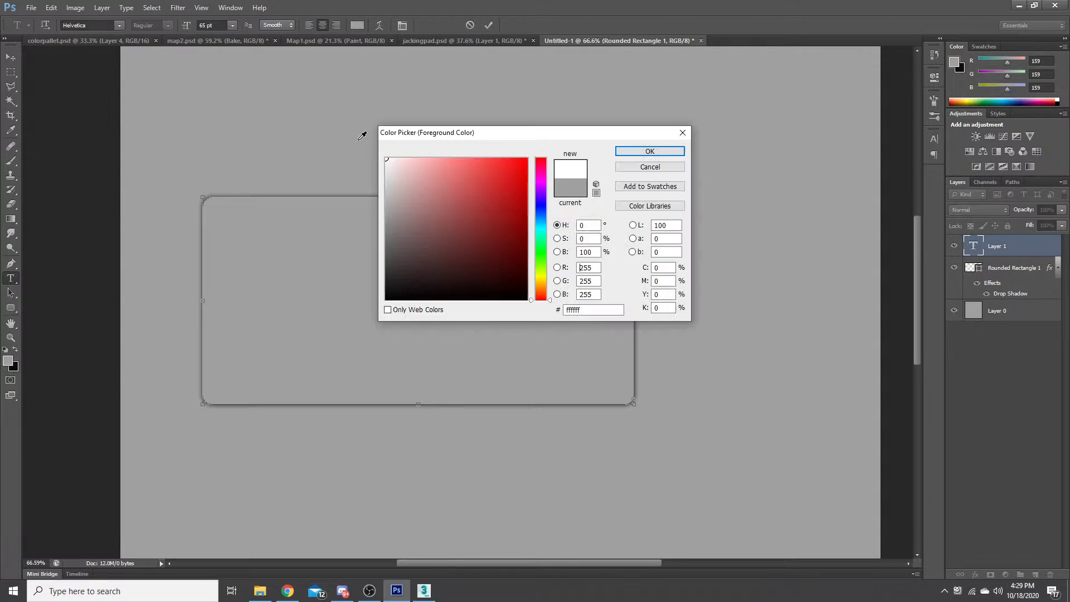
{"action": "left_click", "coordinate": [651, 150]}
{"action": "type", "text": "gfdg"}
{"action": "key", "text": "BackSpace"}
{"action": "key", "text": "BackSpace"}
{"action": "key", "text": "BackSpace"}
{"action": "key", "text": "BackSpace"}
- Enter PLUNGER in capitals as the text inside the rounded rectangle
{"action": "type", "text": "Pl"}
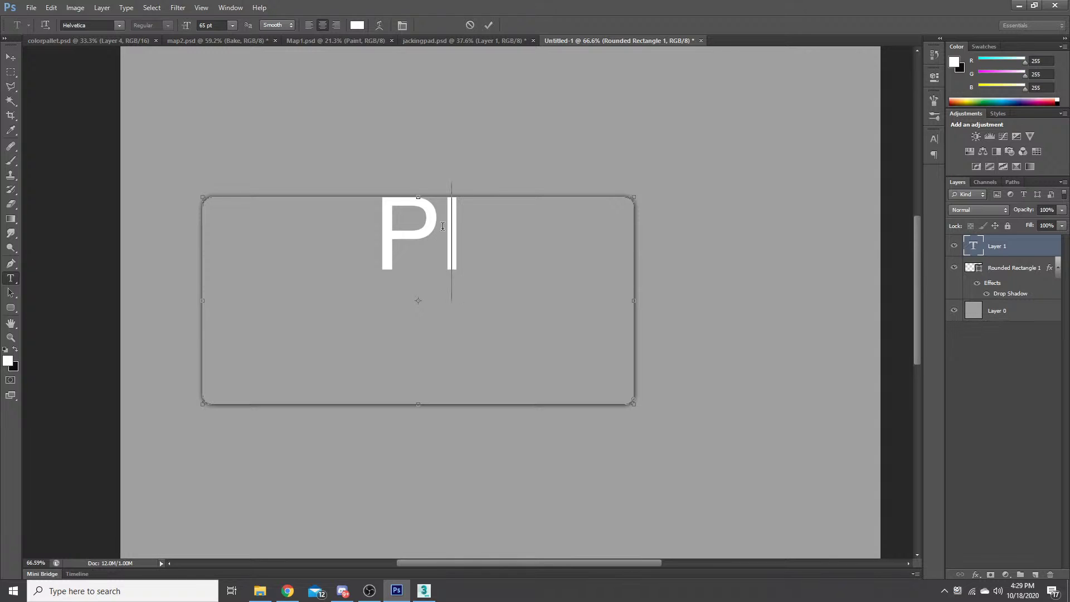
{"action": "key", "text": "BackSpace"}
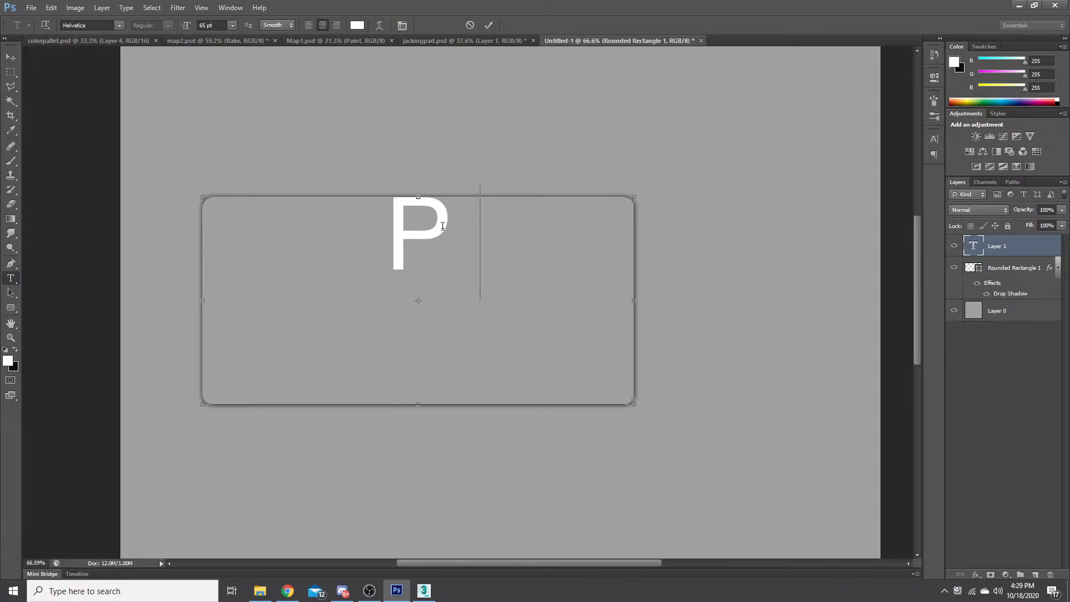
{"action": "type", "text": "LUNGER"}
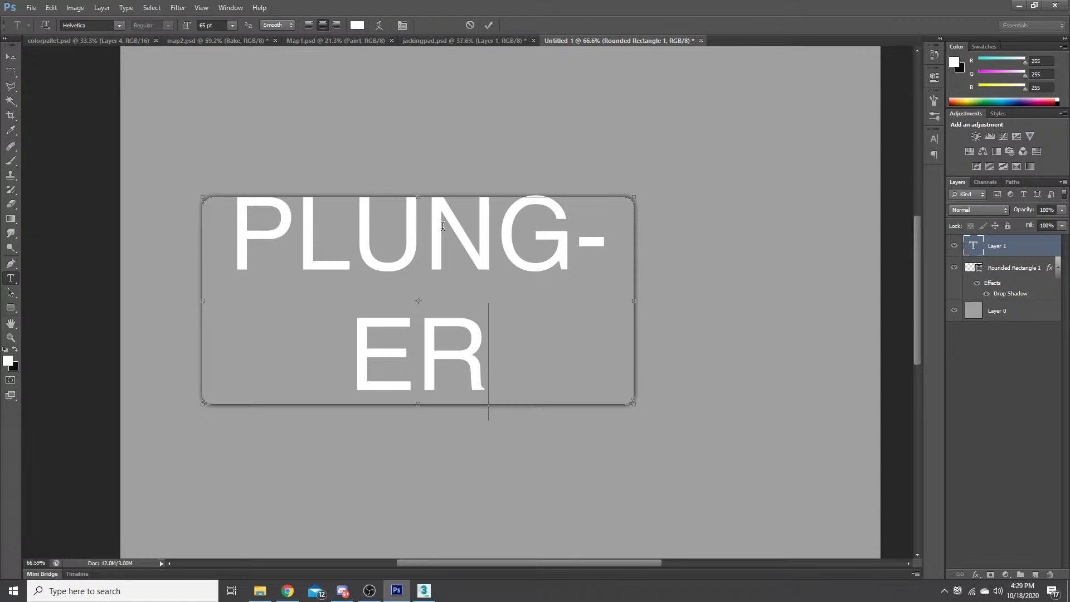
- Add OUT after PLUNGER and set the whole text to 36 pt
{"action": "type", "text": " OUT"}
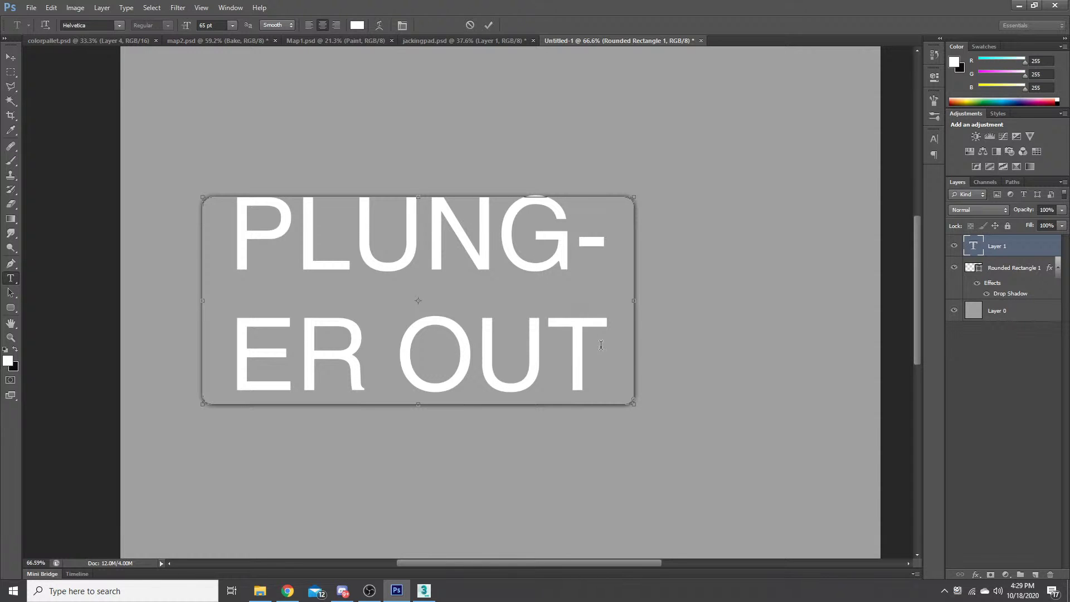
{"action": "key", "text": "ctrl+a"}
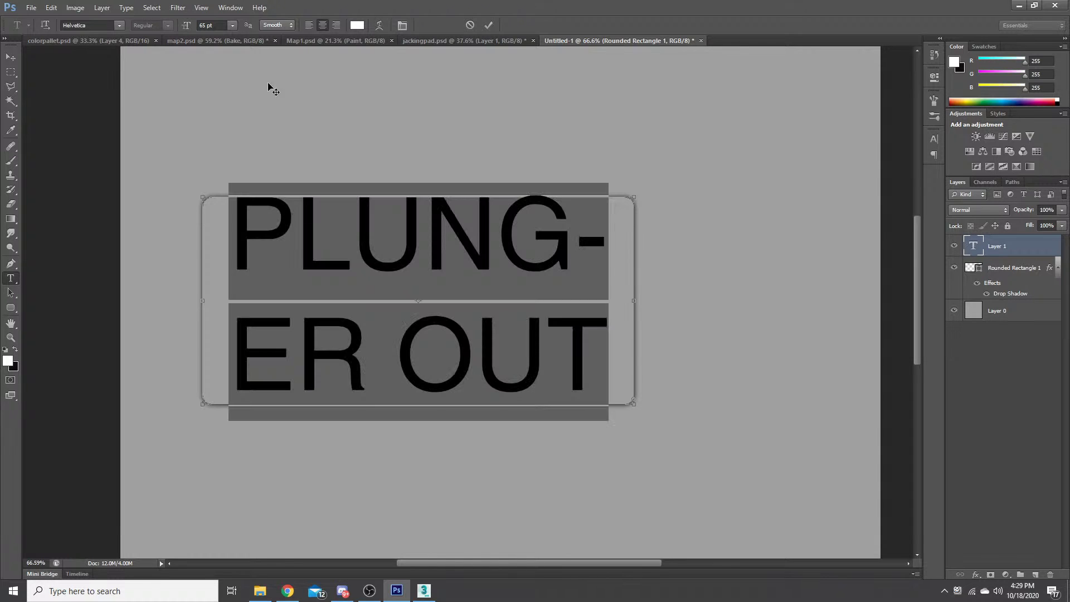
{"action": "left_click", "coordinate": [233, 25]}
{"action": "left_click", "coordinate": [232, 176]}
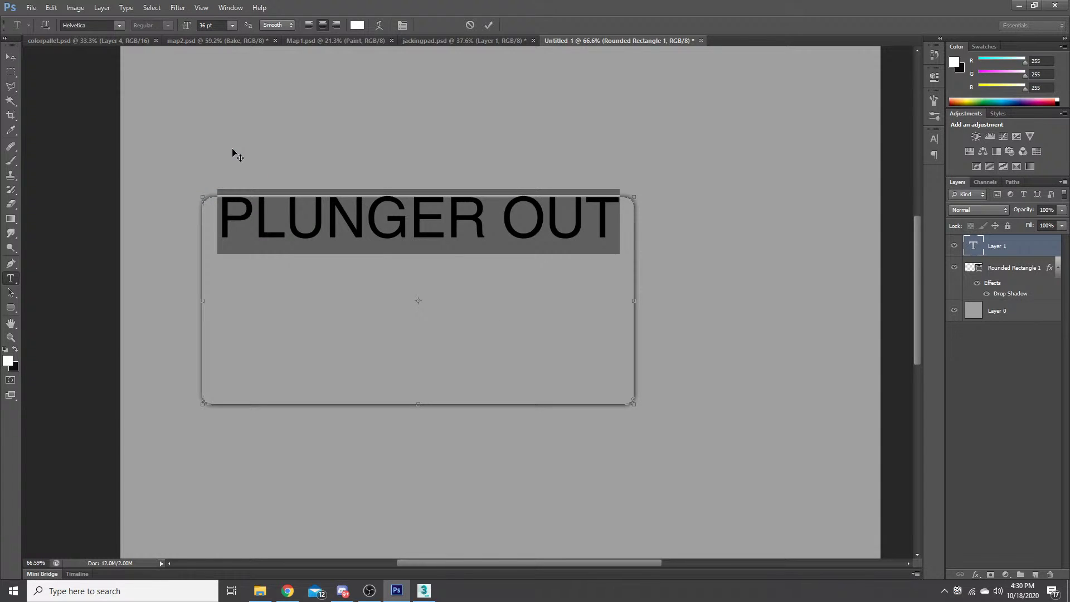
- Change the font of the PLUNGER OUT text to Acumin Pro in the Bold style
{"action": "left_click", "coordinate": [119, 25]}
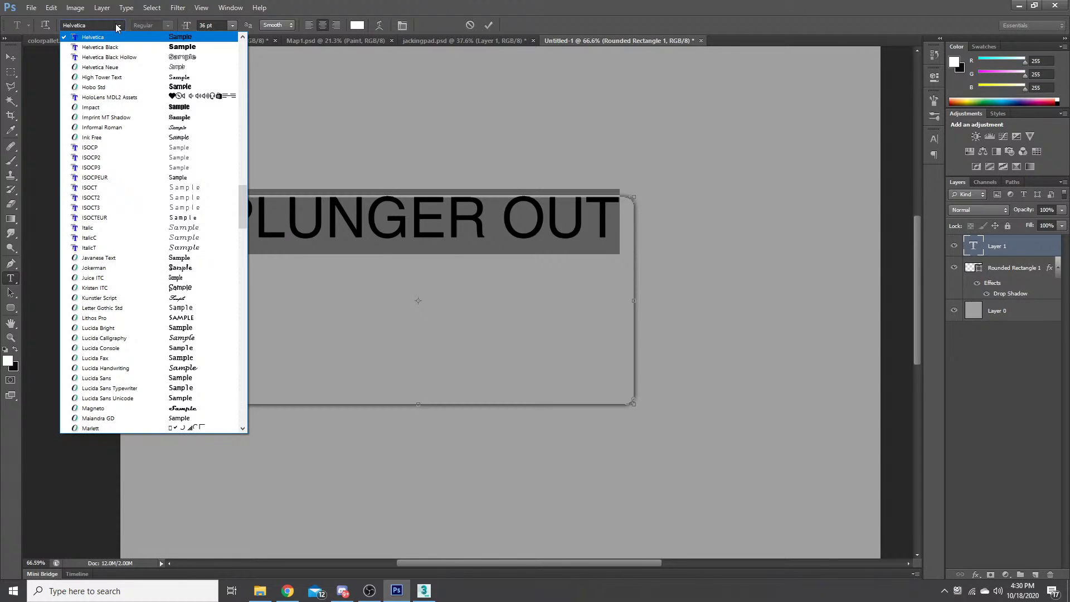
{"action": "left_click_drag", "start_coordinate": [243, 197], "coordinate": [206, 46]}
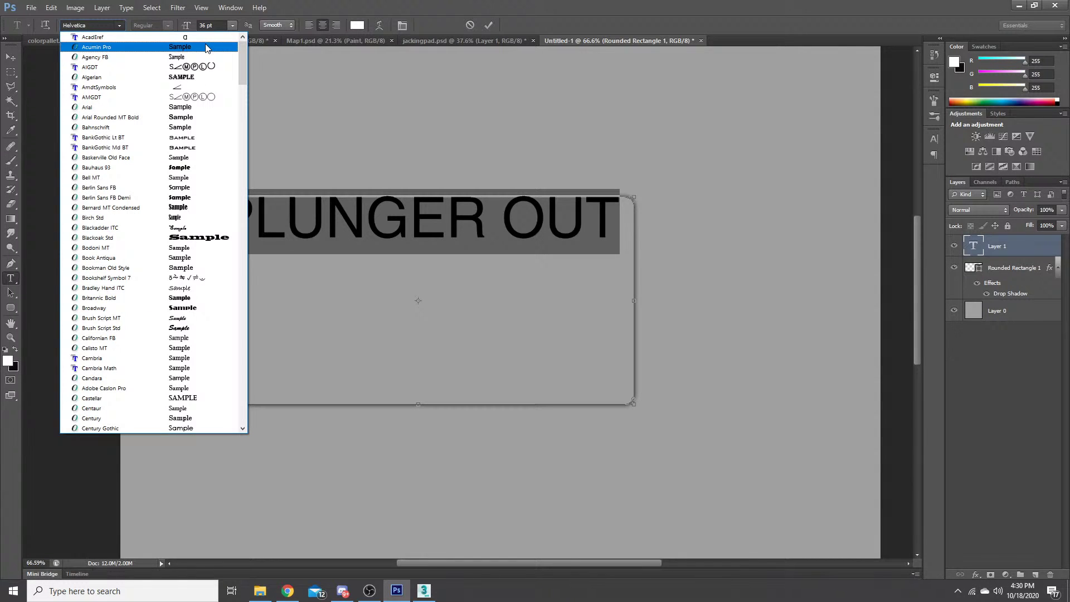
{"action": "left_click", "coordinate": [206, 47]}
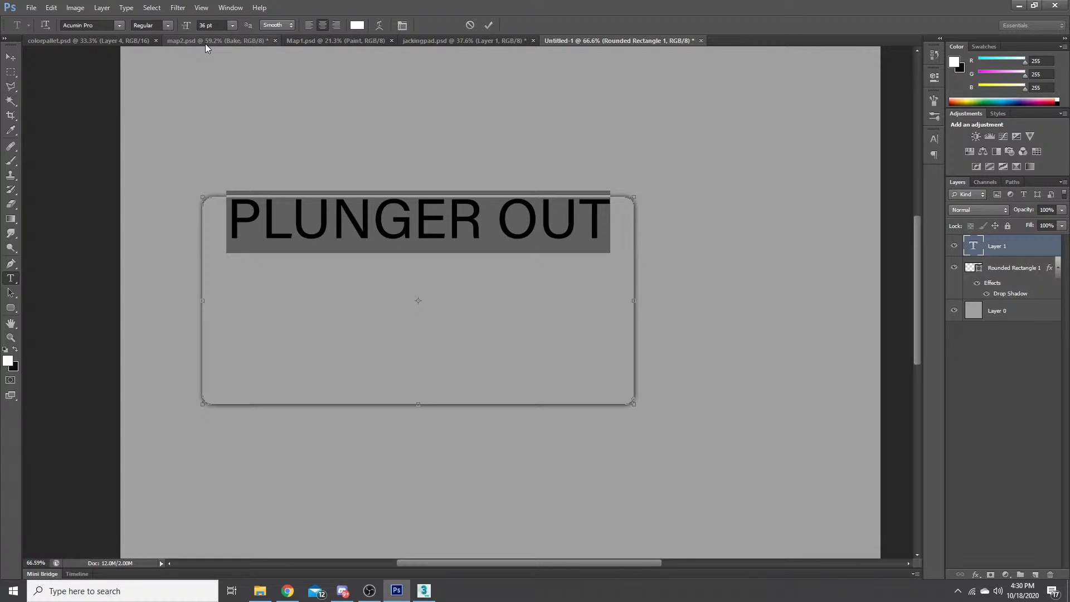
{"action": "left_click", "coordinate": [166, 25]}
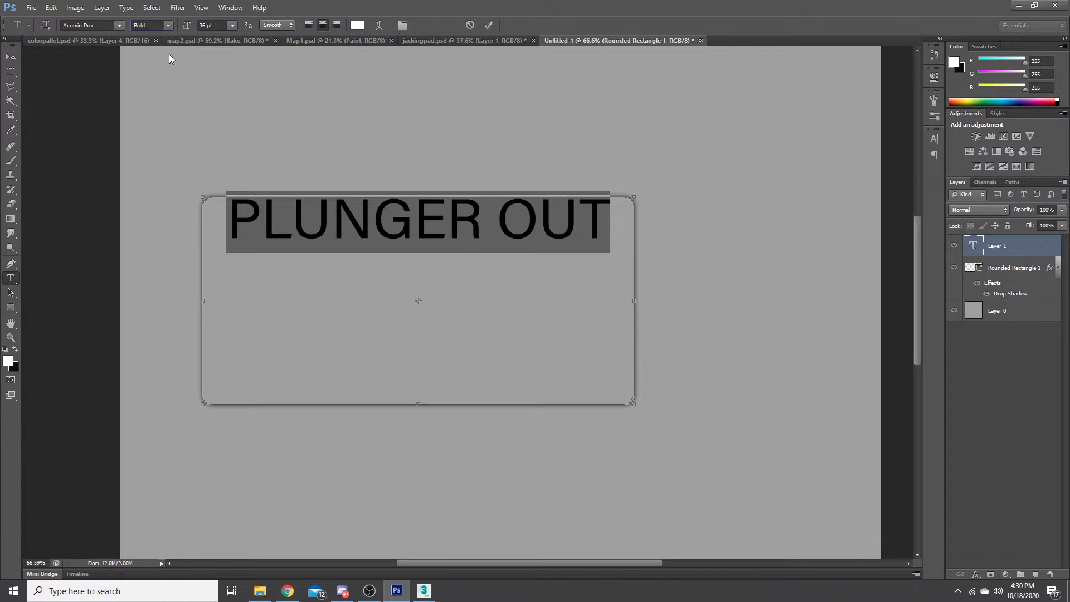
{"action": "left_click", "coordinate": [168, 54]}
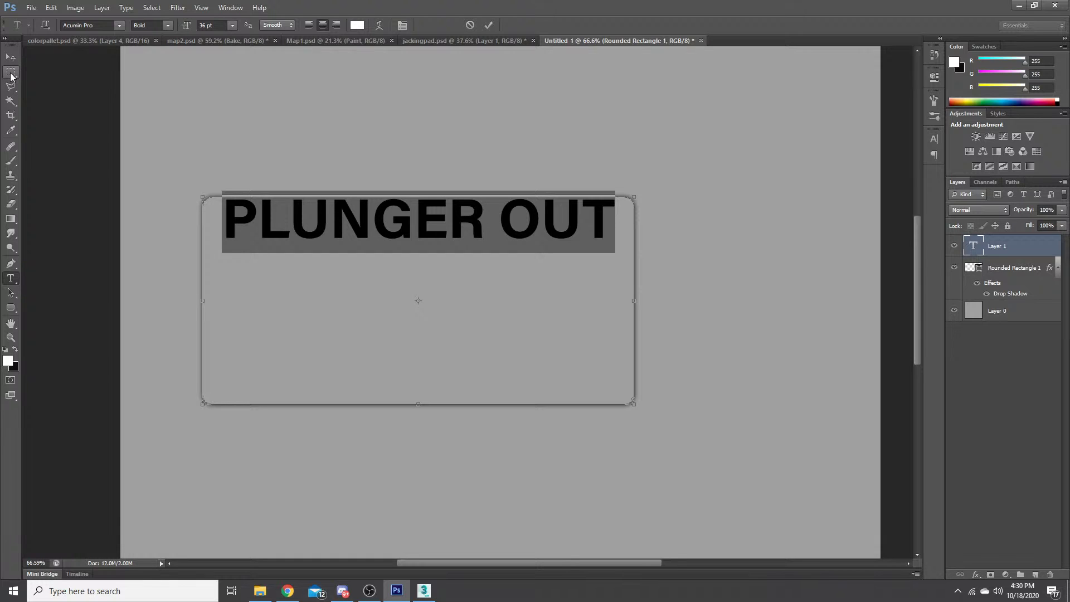
- Add a second line reading BRAKE ON in capitals below PLUNGER OUT
{"action": "left_click", "coordinate": [612, 226]}
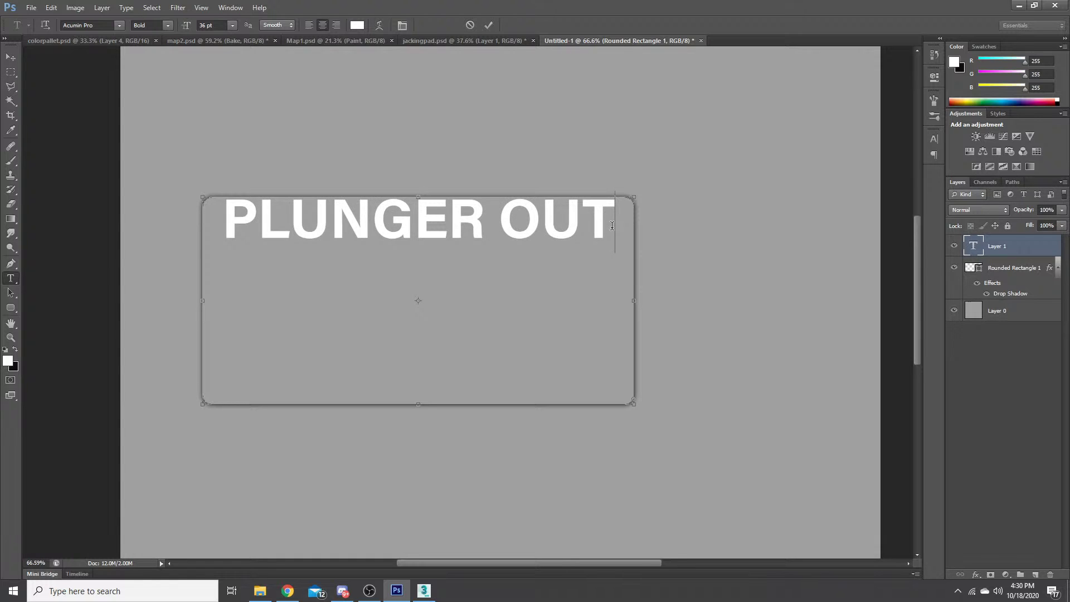
{"action": "key", "text": "Return"}
{"action": "type", "text": "Br"}
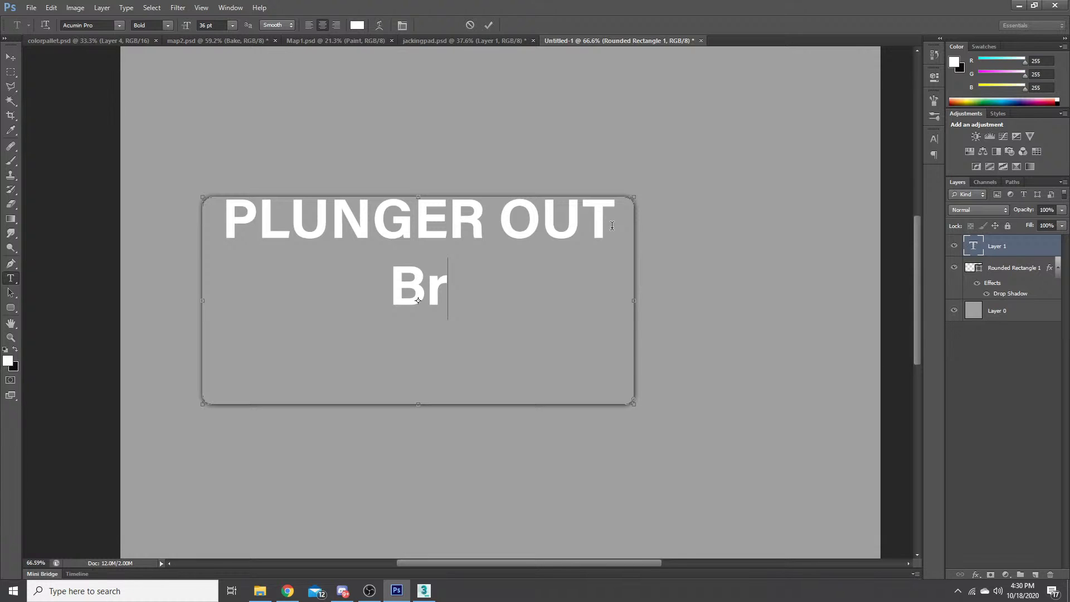
{"action": "key", "text": "BackSpace"}
{"action": "type", "text": "RAKE"}
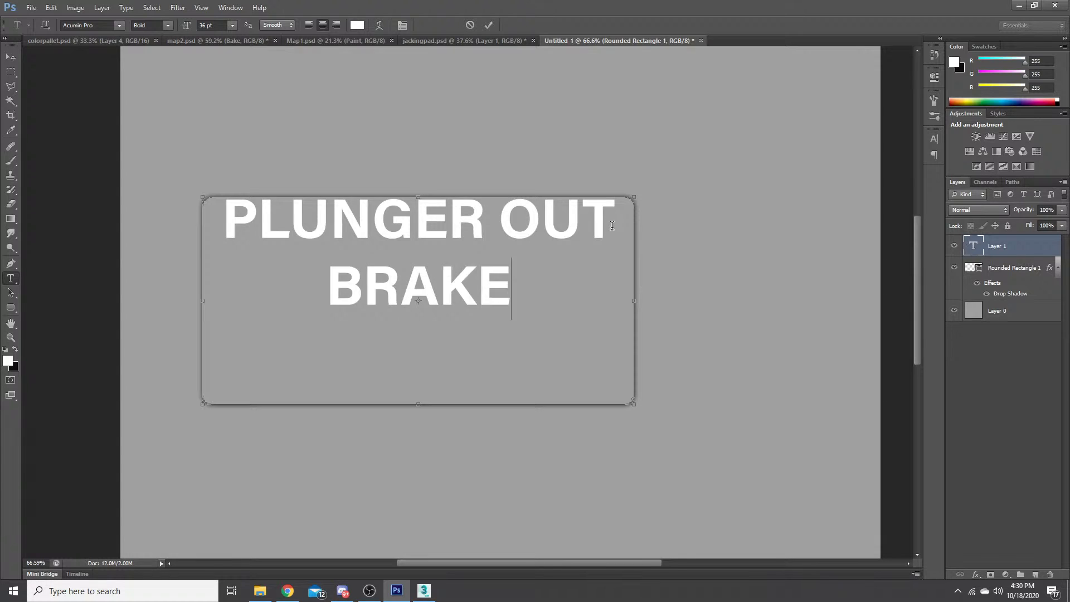
{"action": "type", "text": " ON"}
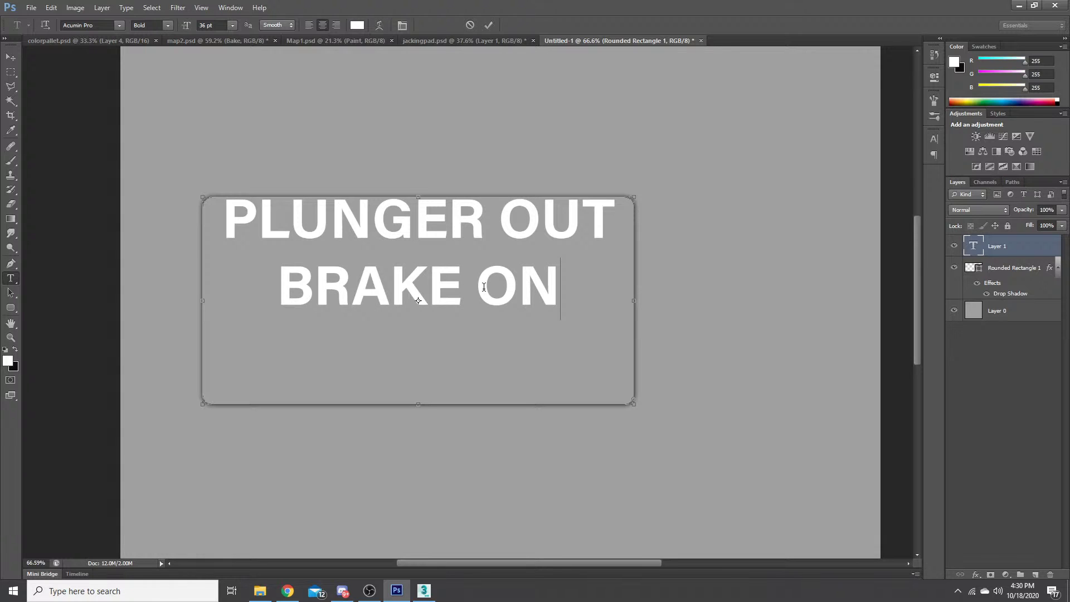
- Set both lines of the label text to 48 pt
{"action": "key", "text": "ctrl+a"}
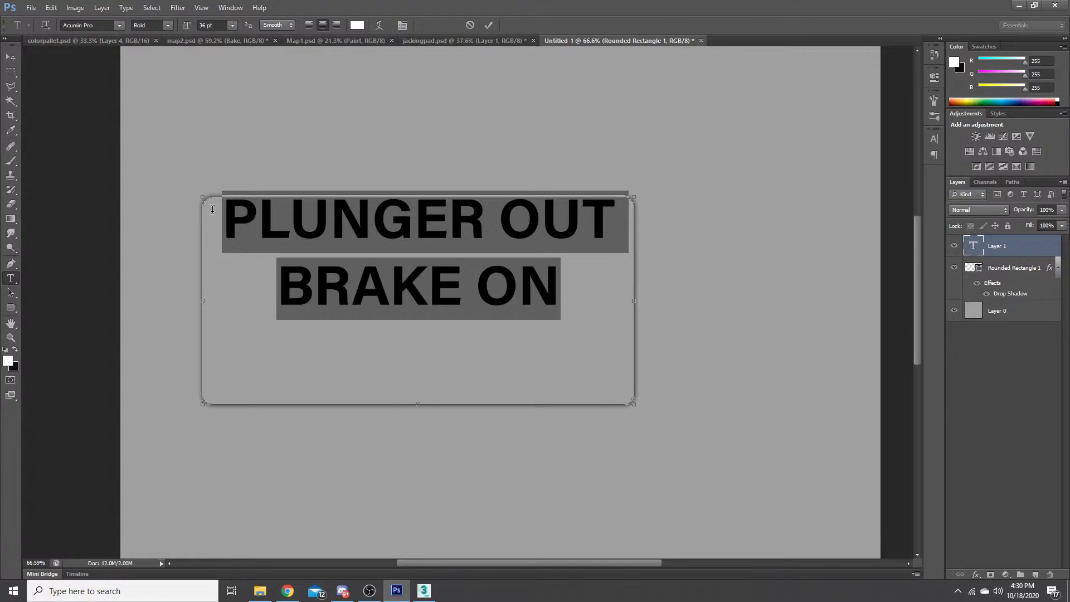
{"action": "left_click", "coordinate": [229, 26]}
{"action": "left_click", "coordinate": [218, 146]}
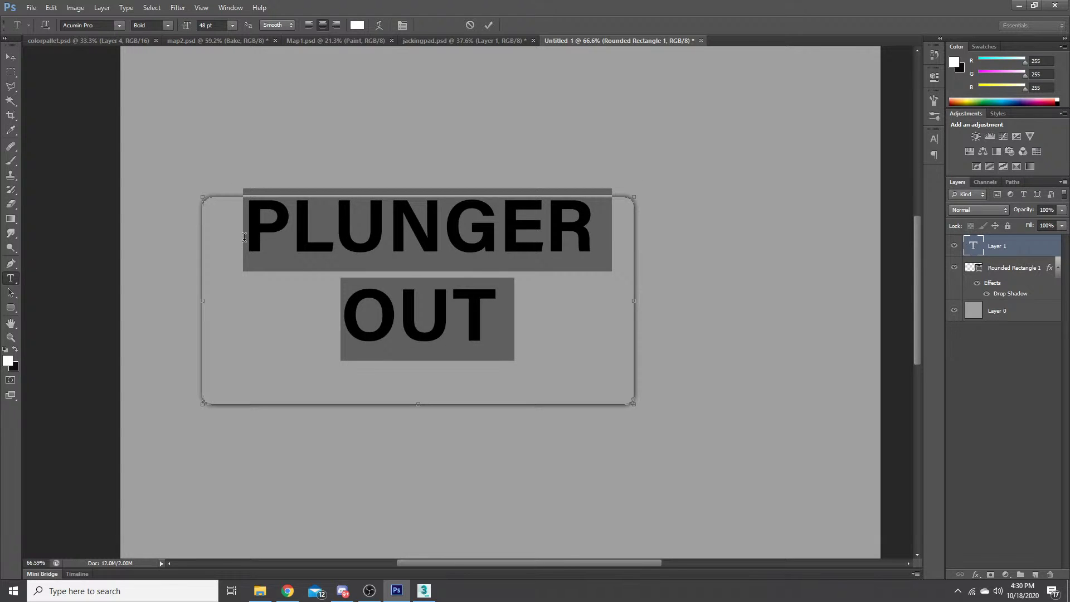
- Enlarge the text frame until PLUNGER OUT and BRAKE ON each fit on one line, and finish editing the text
{"action": "key", "text": "ctrl+t"}
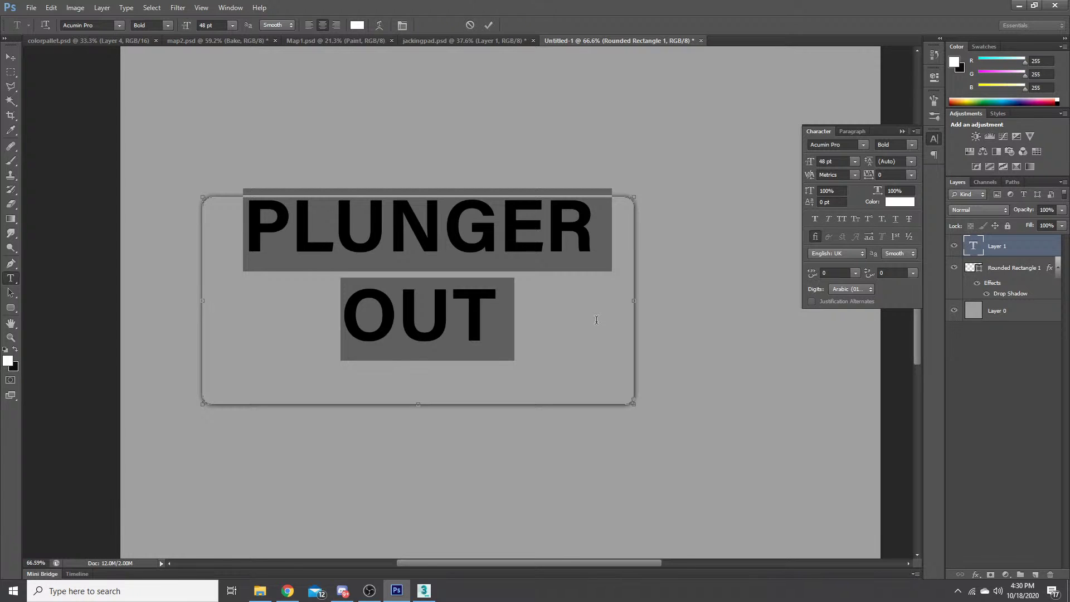
{"action": "left_click_drag", "start_coordinate": [633, 403], "coordinate": [790, 492]}
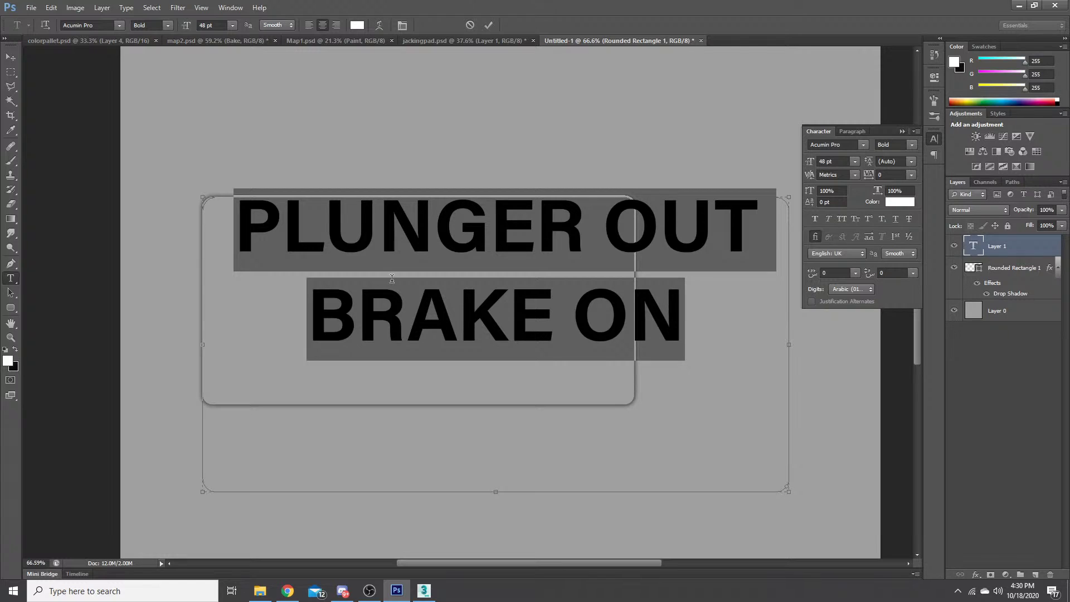
{"action": "scroll", "coordinate": [548, 306], "scroll_direction": "down", "scroll_amount": 2}
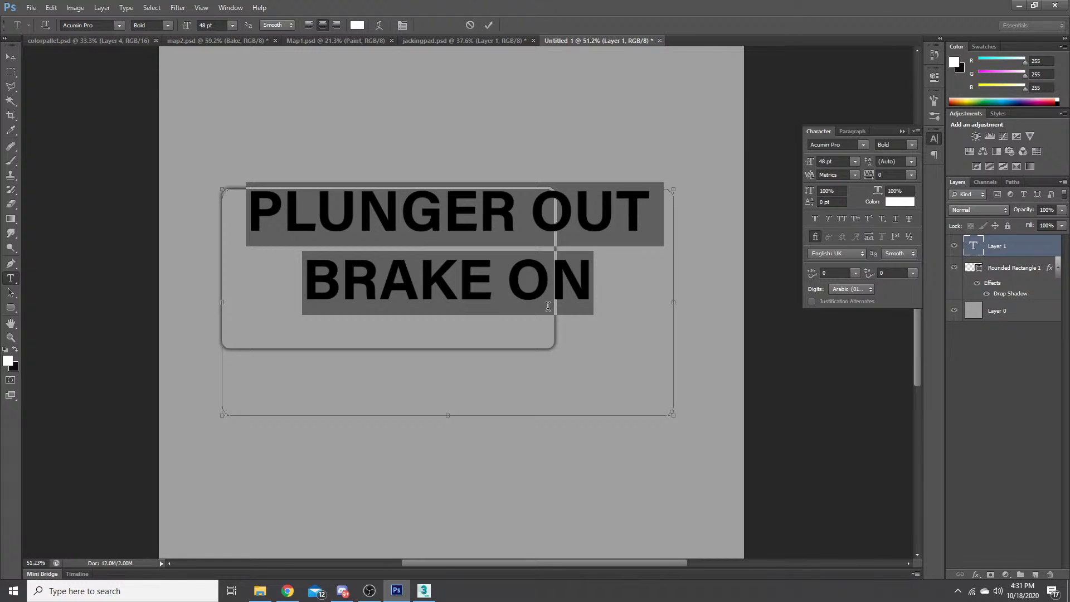
{"action": "scroll", "coordinate": [548, 306], "scroll_direction": "up", "scroll_amount": 2}
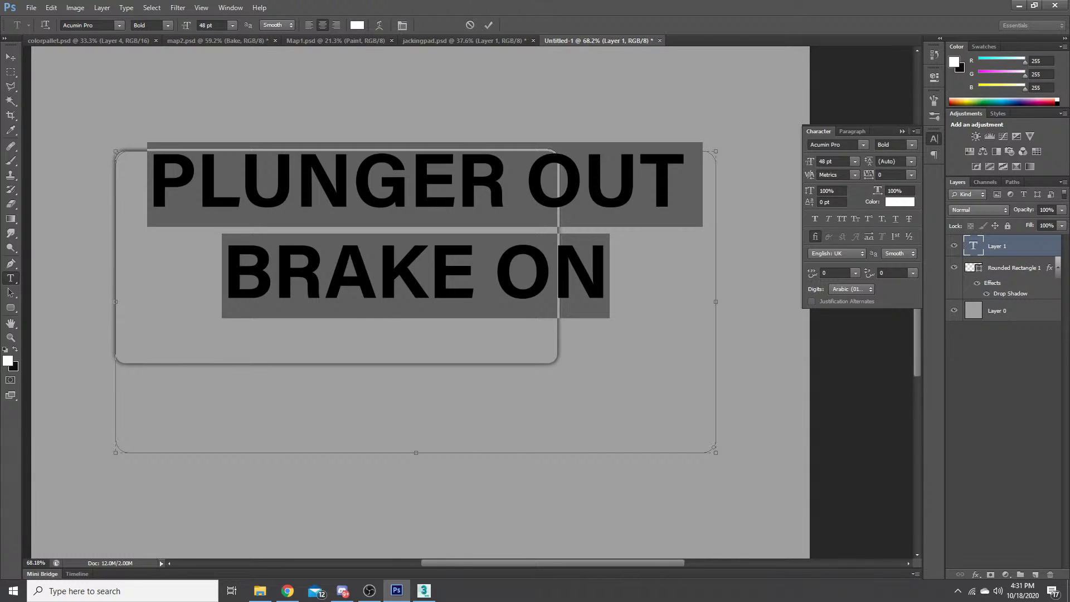
{"action": "key", "text": "alt+Tab"}
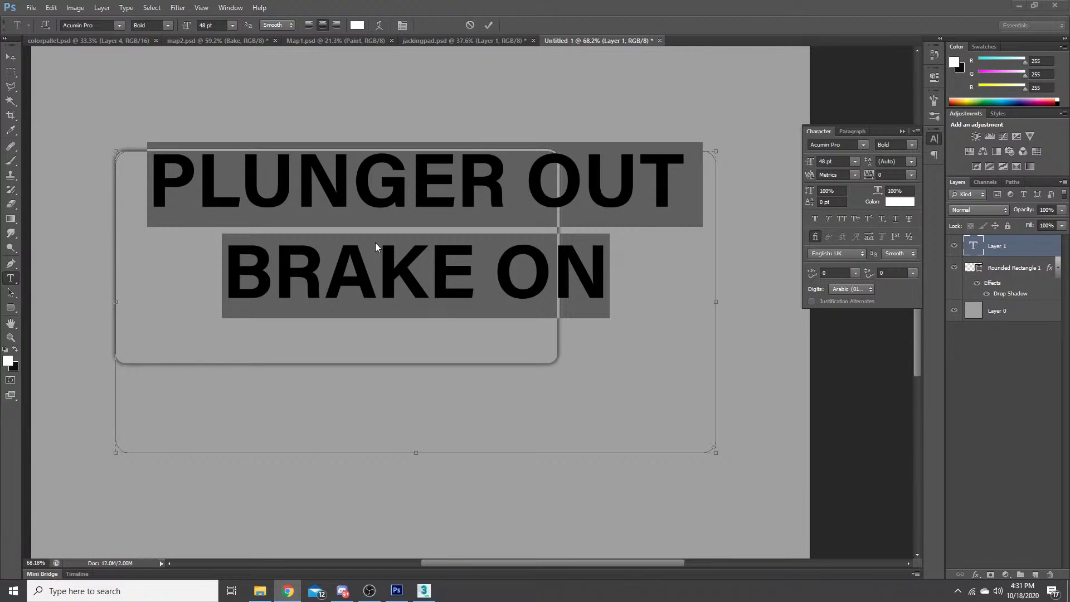
{"action": "scroll", "coordinate": [376, 243], "scroll_direction": "down", "scroll_amount": 1}
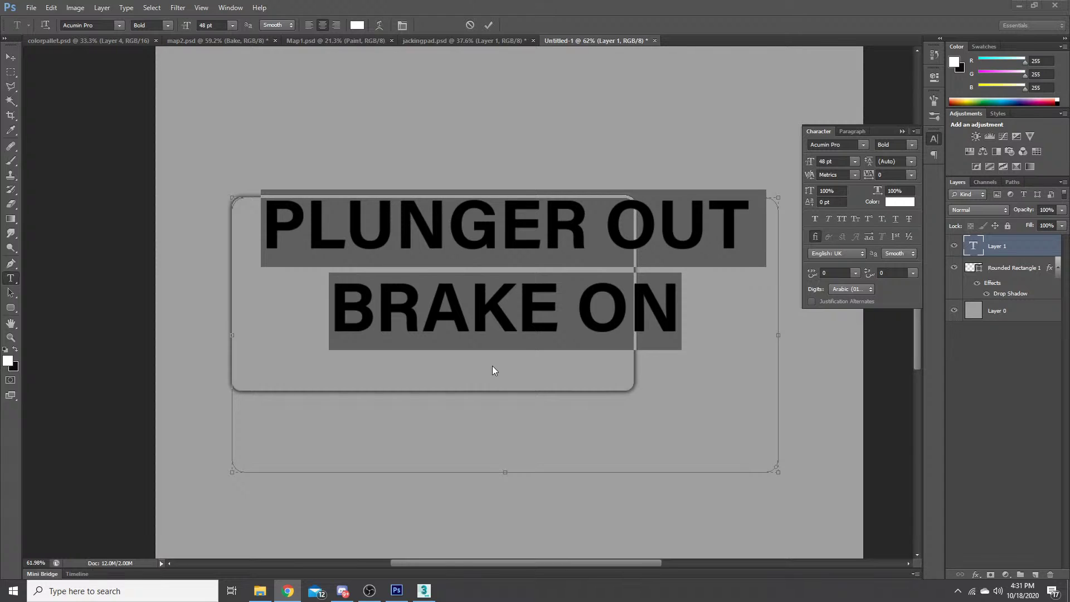
{"action": "scroll", "coordinate": [507, 346], "scroll_direction": "up", "scroll_amount": 1}
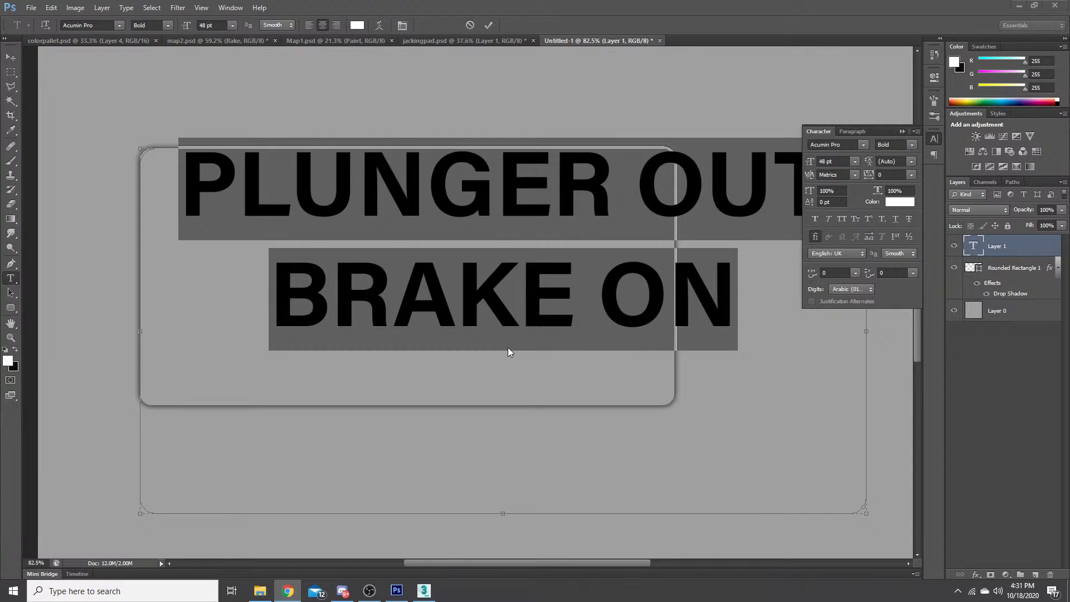
{"action": "scroll", "coordinate": [508, 352], "scroll_direction": "down", "scroll_amount": 1}
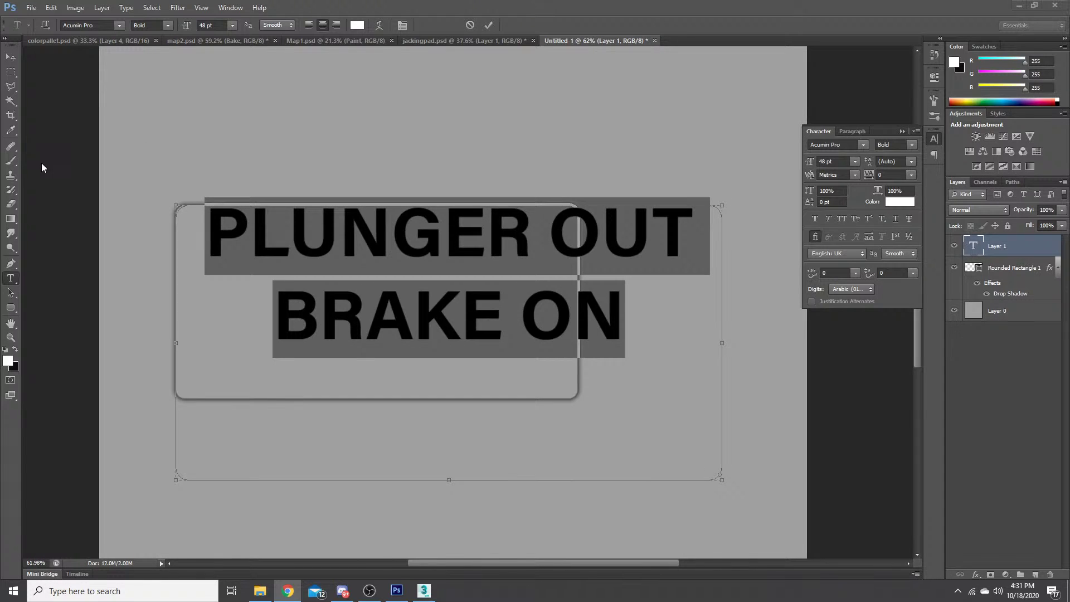
{"action": "left_click", "coordinate": [10, 75]}
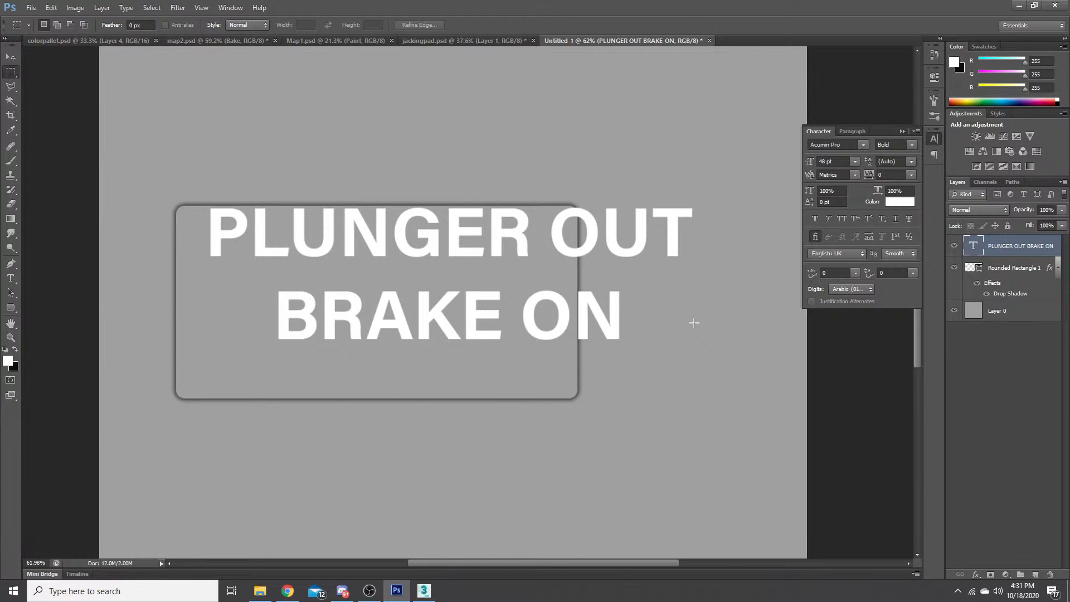
{"action": "left_click", "coordinate": [1004, 270]}
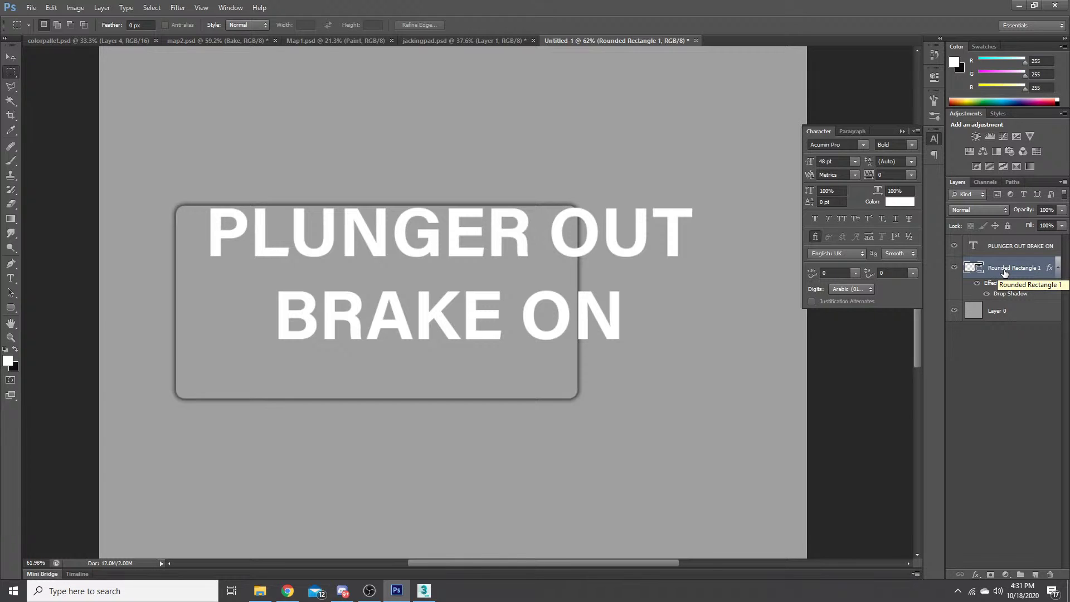
{"action": "key", "text": "t"}
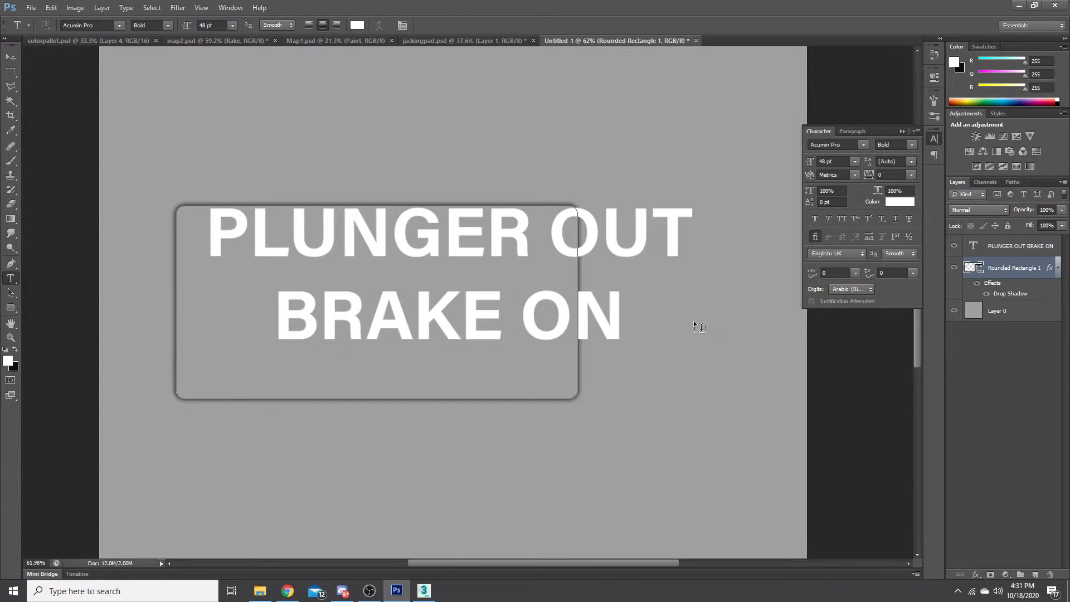
{"action": "left_click", "coordinate": [648, 367]}
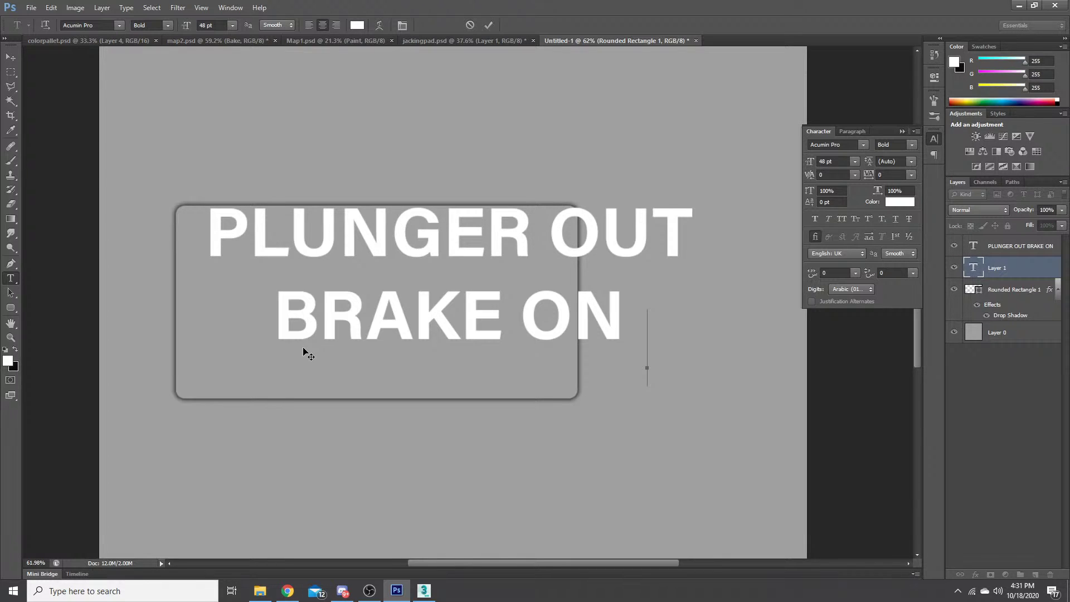
{"action": "left_click", "coordinate": [11, 72]}
{"action": "key", "text": "Delete"}
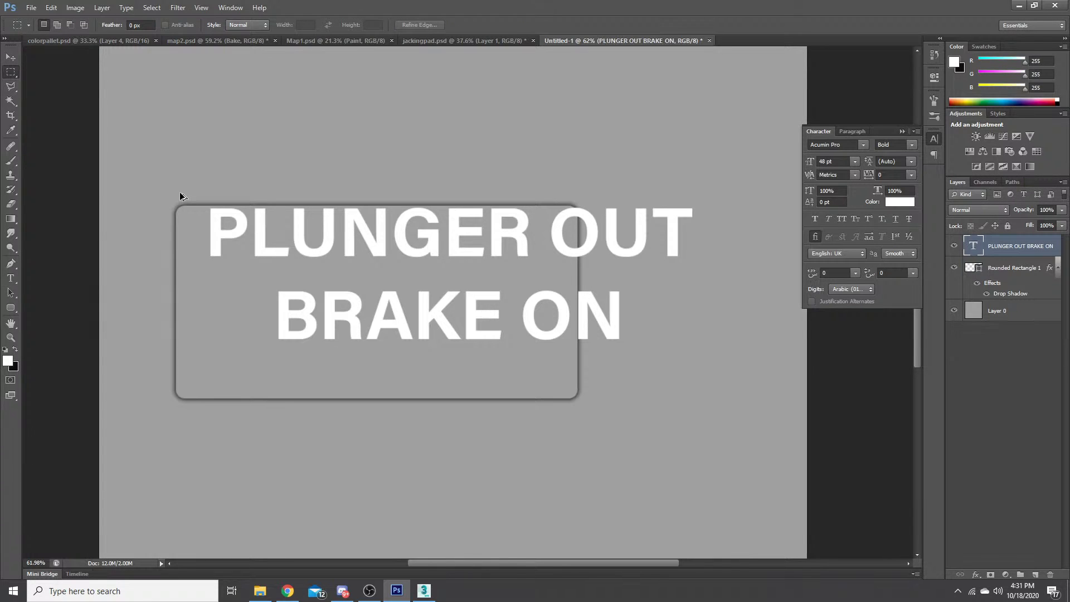
- Resize the rounded rectangle plate to about 124.7% width and 77.6% height so it closely frames both text lines, and apply the transformation
{"action": "left_click", "coordinate": [1014, 273]}
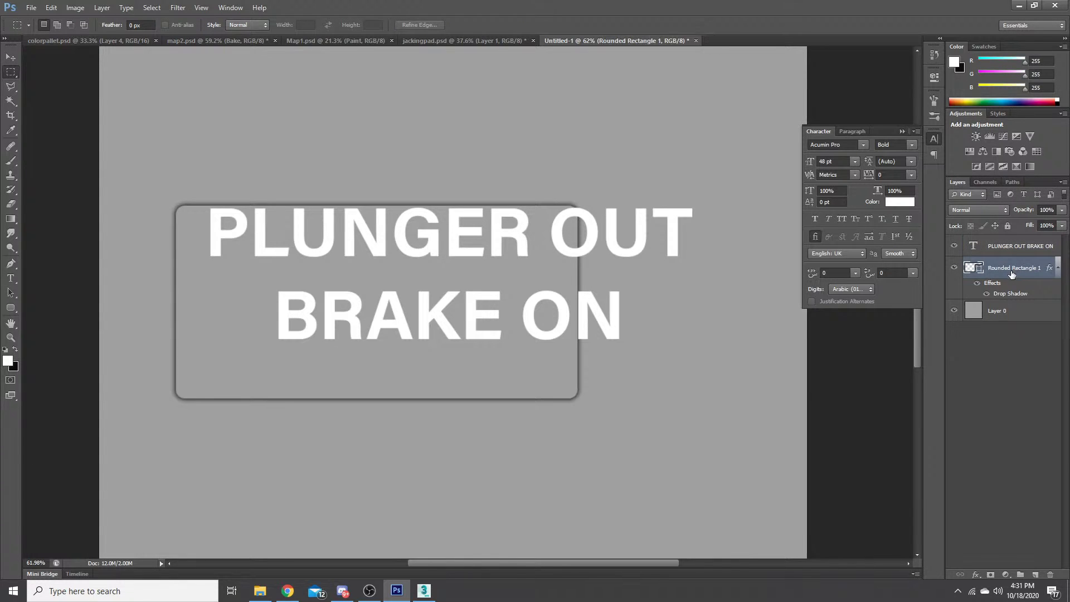
{"action": "key", "text": "ctrl+t"}
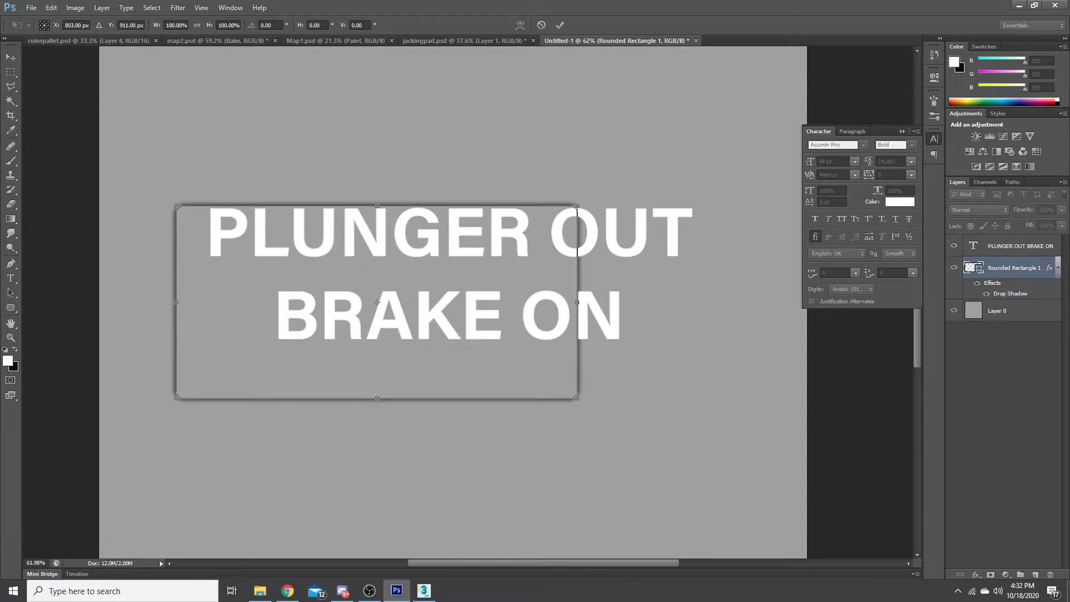
{"action": "key", "text": "alt+Tab"}
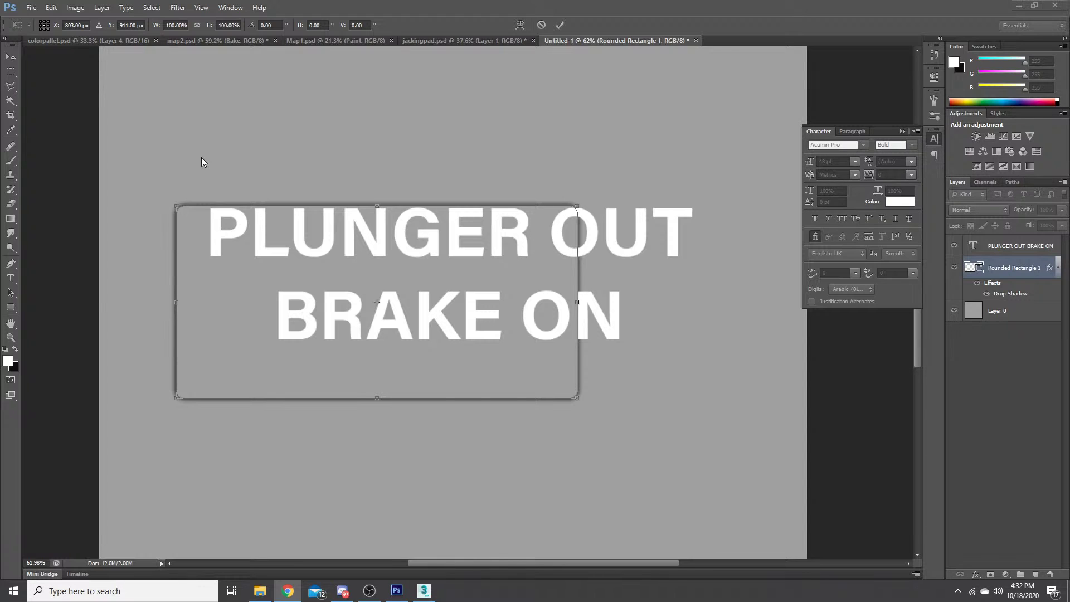
{"action": "left_click_drag", "start_coordinate": [377, 206], "coordinate": [378, 199]}
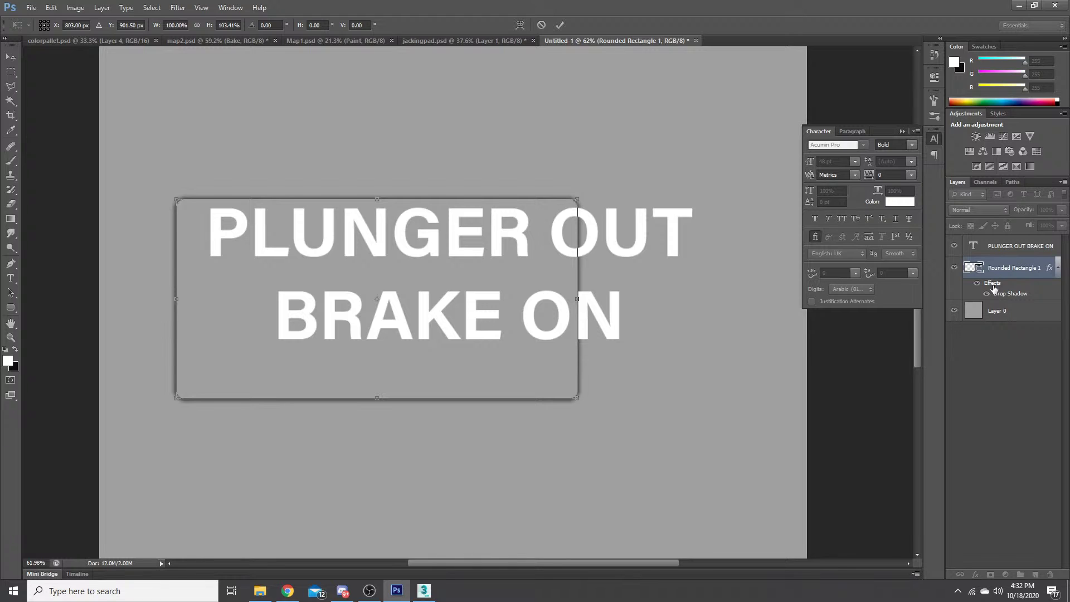
{"action": "right_click", "coordinate": [163, 217]}
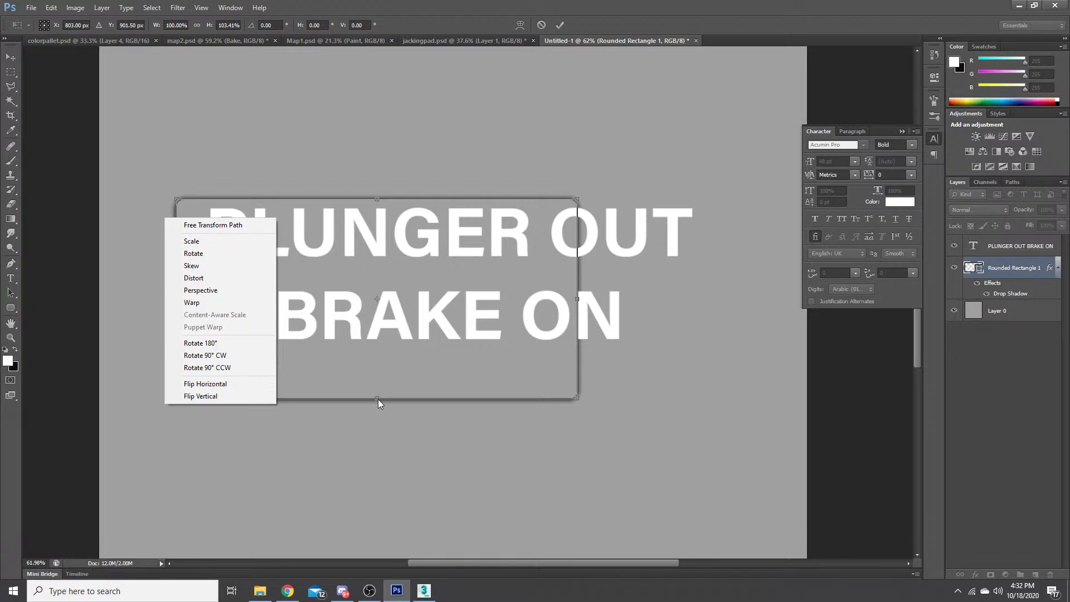
{"action": "left_click_drag", "start_coordinate": [378, 399], "coordinate": [385, 347]}
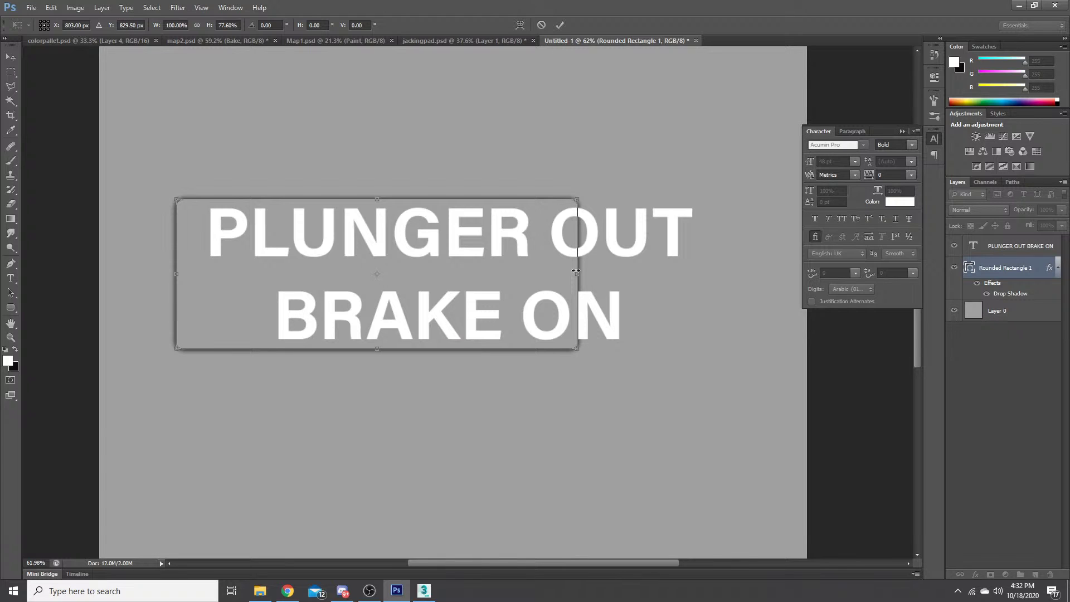
{"action": "left_click_drag", "start_coordinate": [575, 271], "coordinate": [697, 275]}
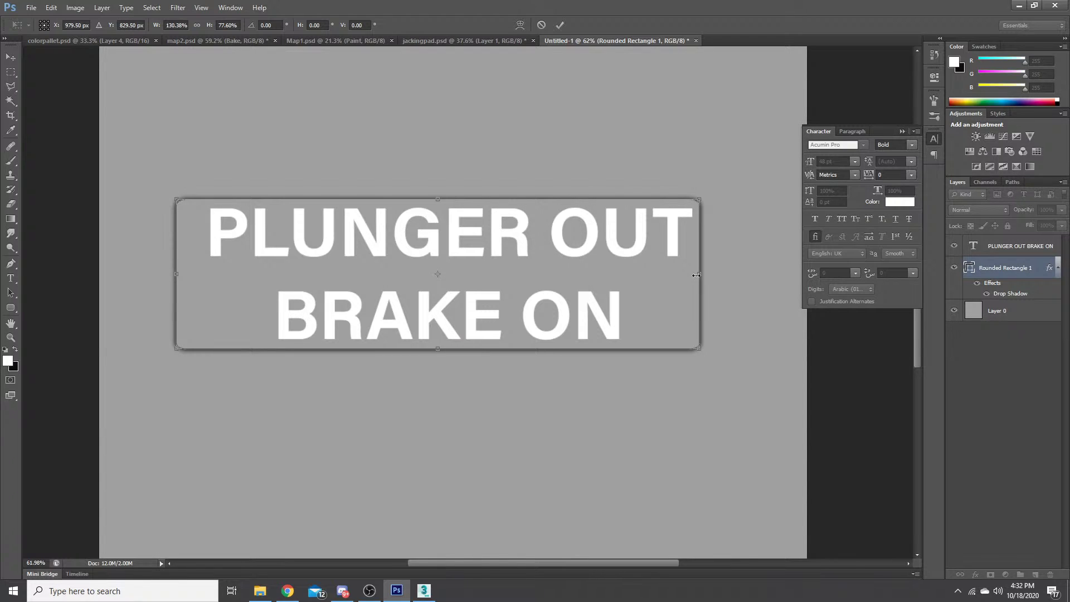
{"action": "left_click_drag", "start_coordinate": [176, 274], "coordinate": [199, 273]}
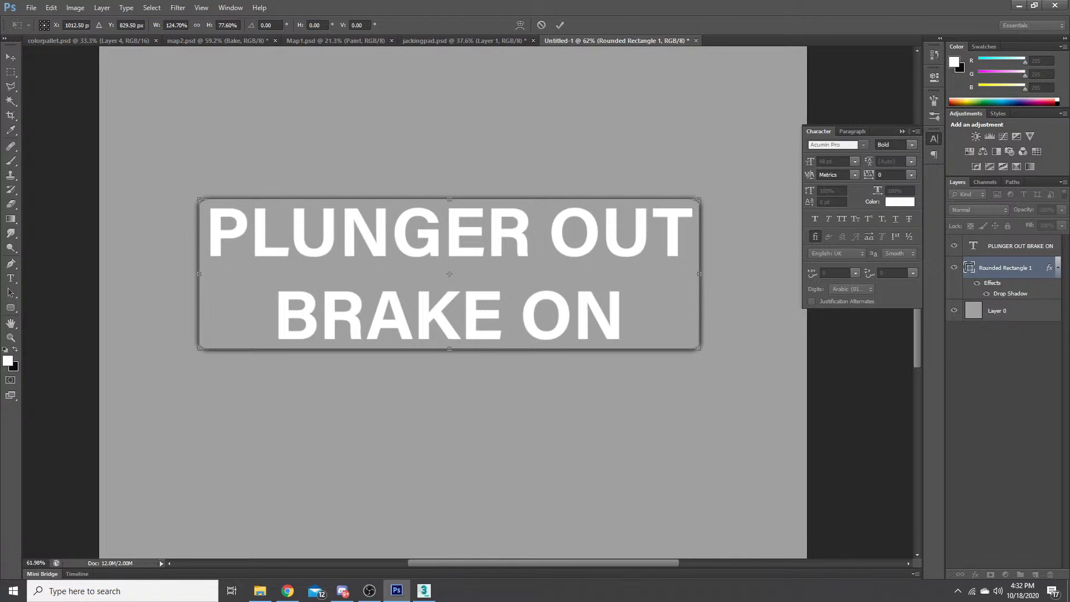
{"action": "key", "text": "m"}
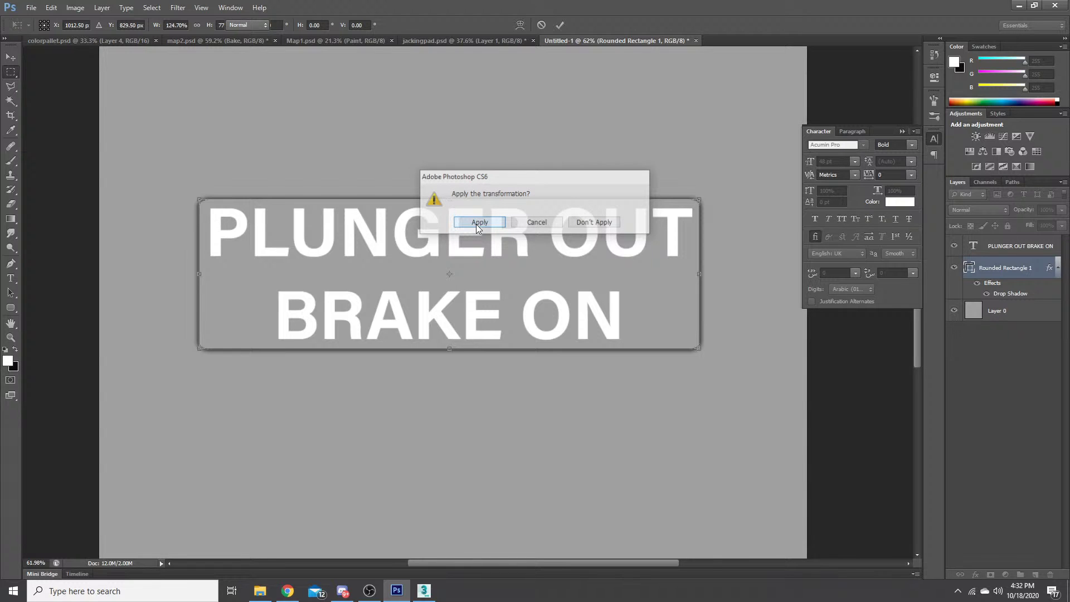
{"action": "left_click", "coordinate": [478, 223]}
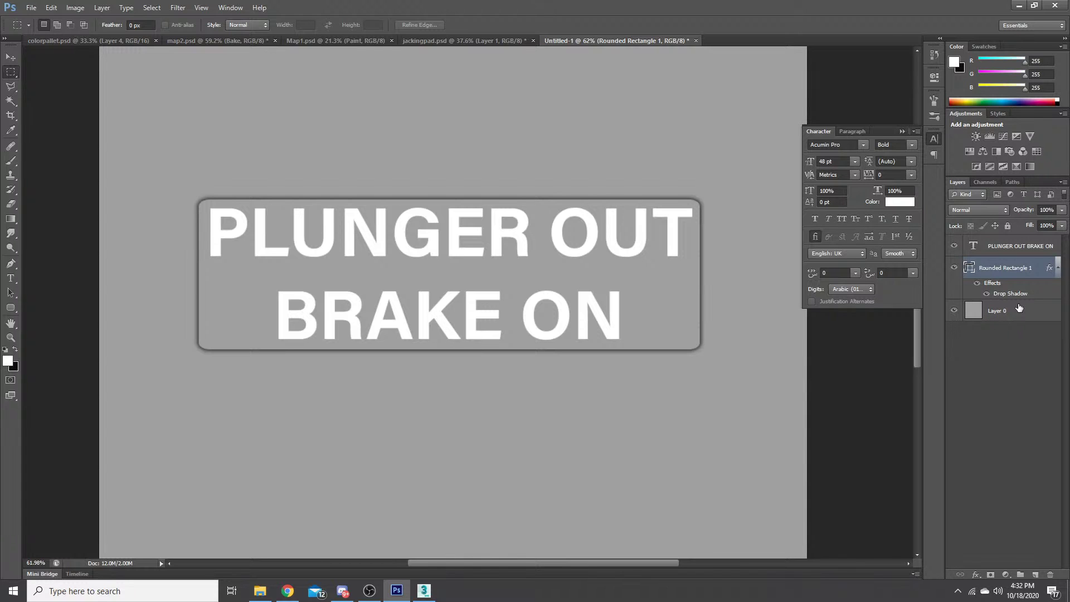
- Hide the grey background Layer 0 and copy the merged label from a rectangular selection around the whole plate
{"action": "left_click", "coordinate": [954, 310]}
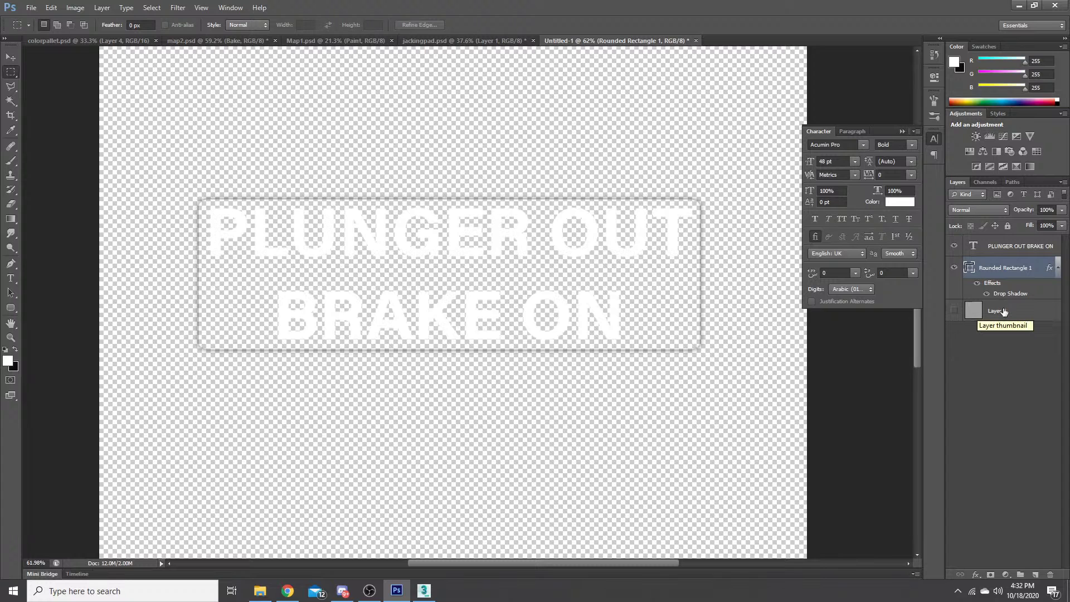
{"action": "left_click_drag", "start_coordinate": [144, 159], "coordinate": [768, 393]}
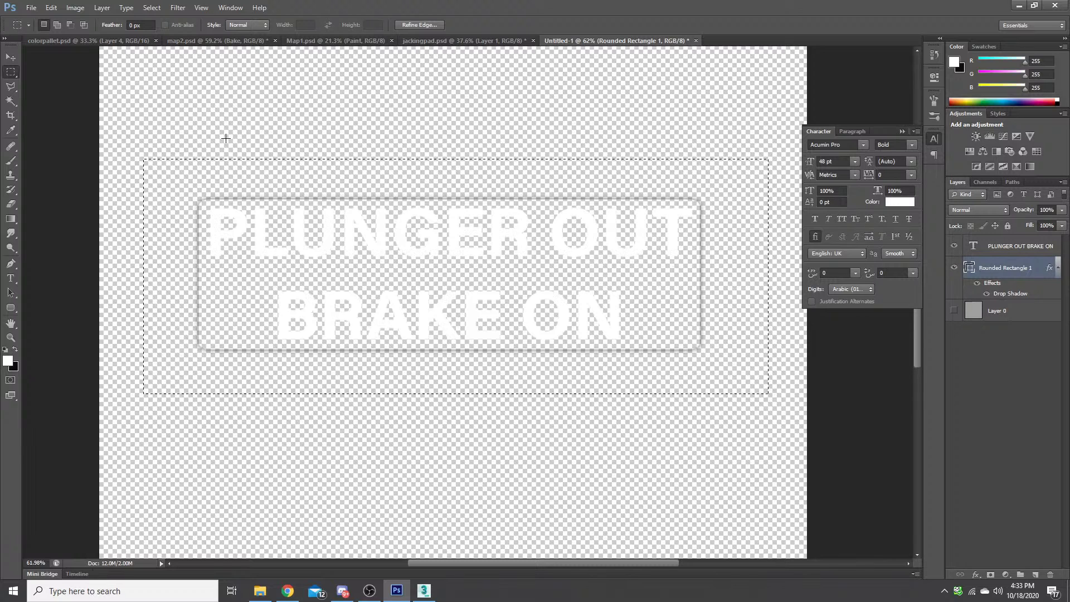
- In map2.psd, expand and show the Photo texture group, and paste the copied label into it as a new layer
{"action": "key", "text": "ctrl+Tab"}
{"action": "key", "text": "ctrl+Tab"}
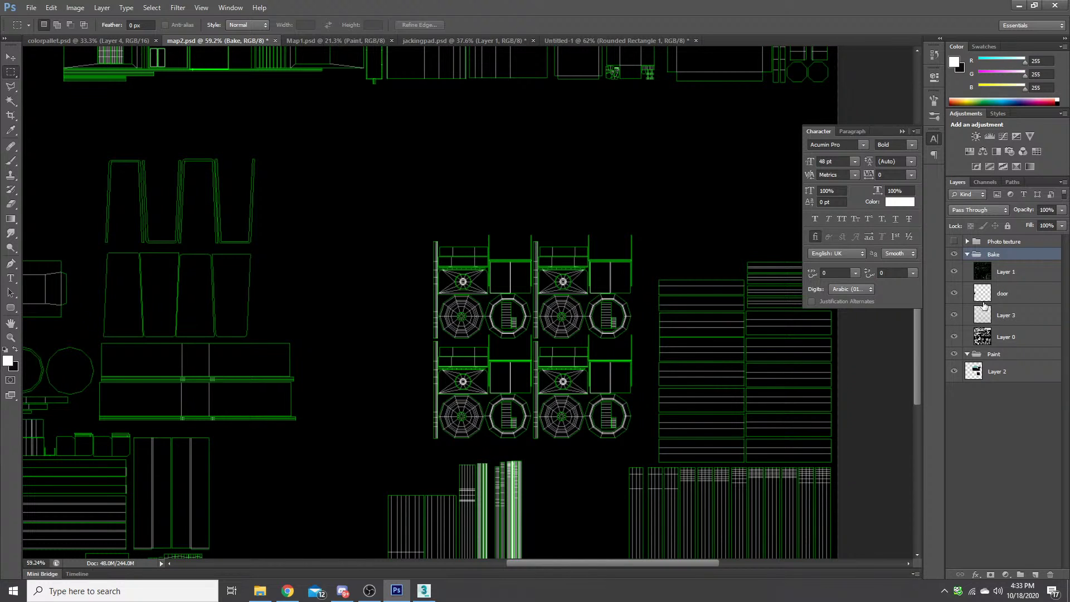
{"action": "left_click", "coordinate": [967, 242]}
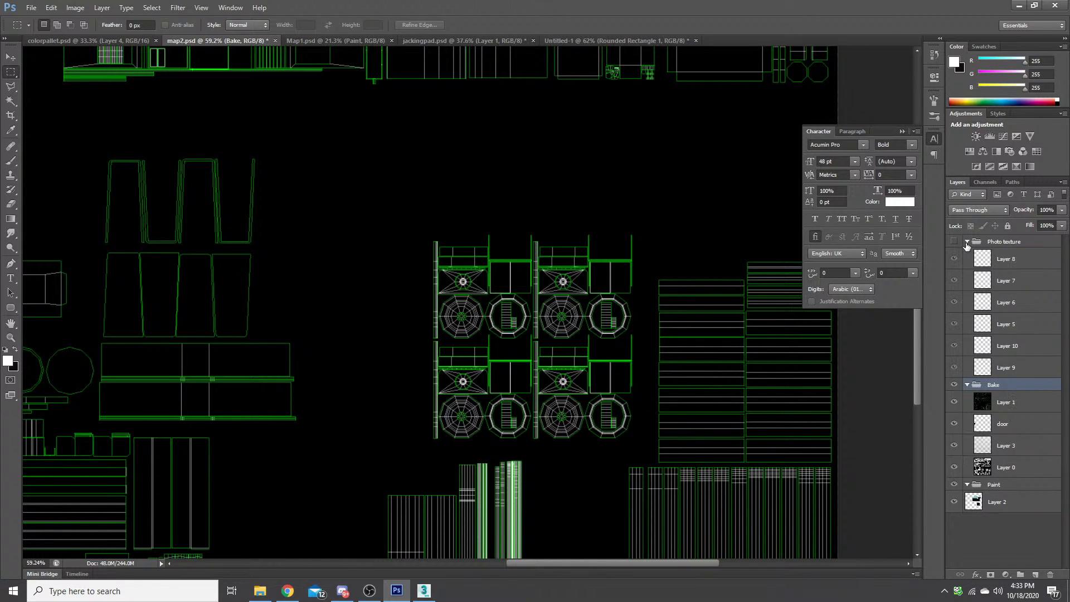
{"action": "left_click", "coordinate": [976, 248]}
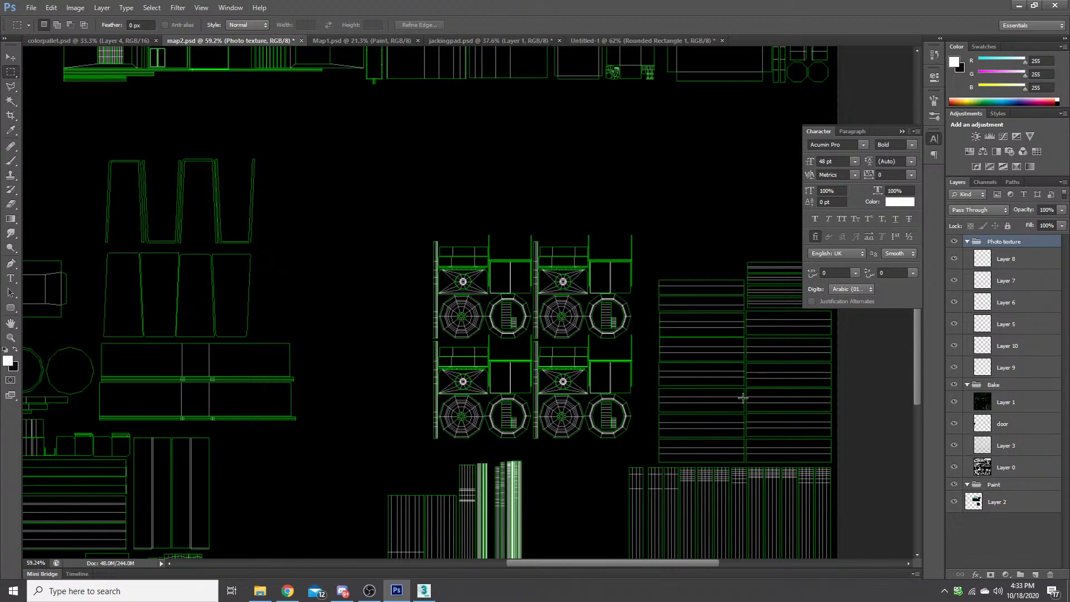
{"action": "key", "text": "ctrl+v"}
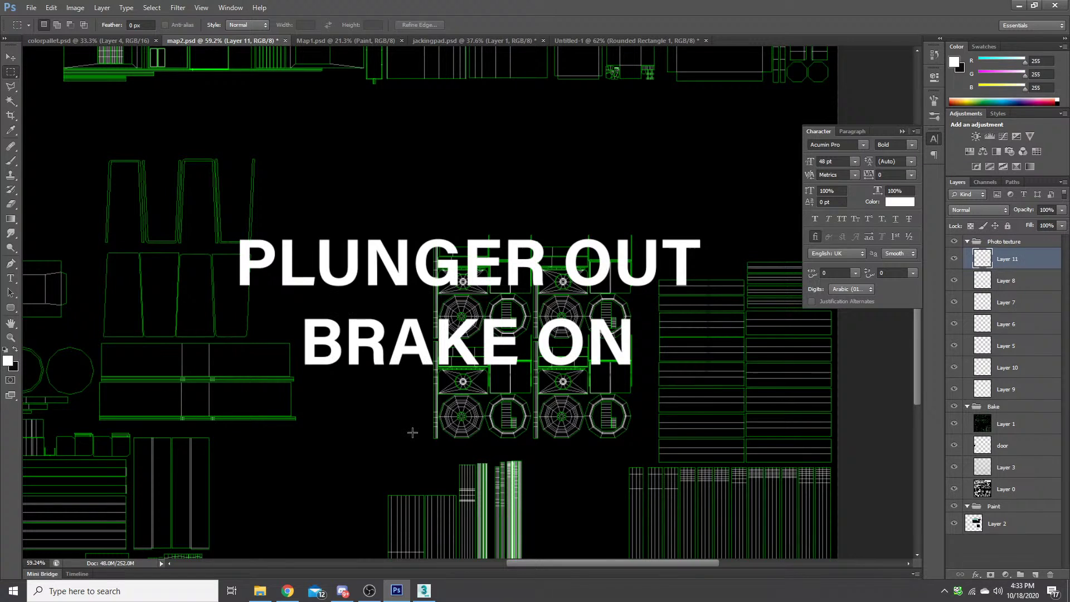
- Start a free transform of the pasted PLUNGER OUT BRAKE ON label in map2.psd
{"action": "scroll", "coordinate": [412, 433], "scroll_direction": "up", "scroll_amount": 2}
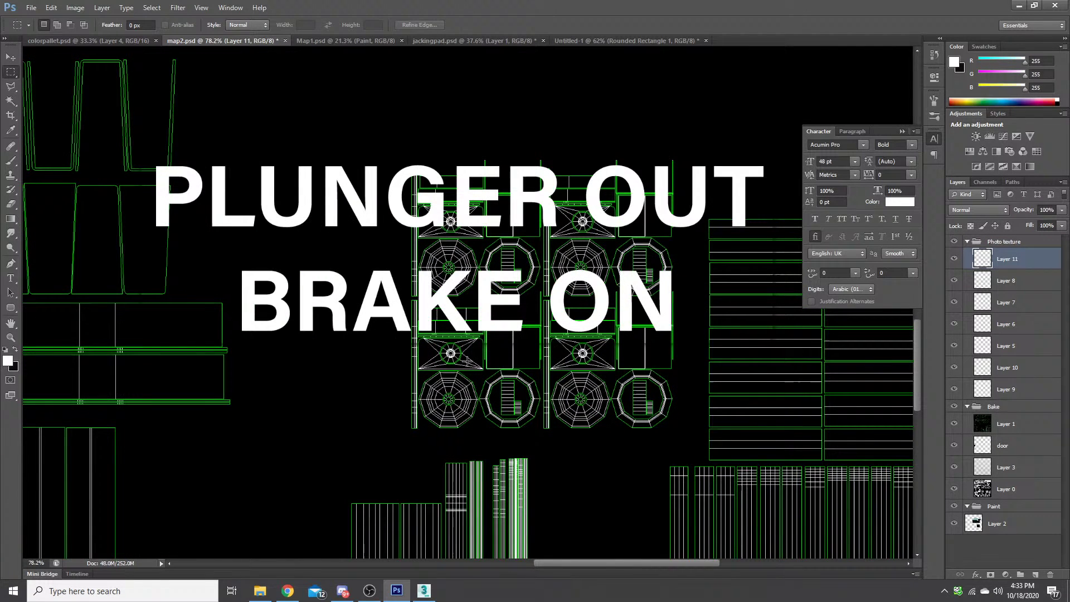
{"action": "scroll", "coordinate": [466, 361], "scroll_direction": "down", "scroll_amount": 1}
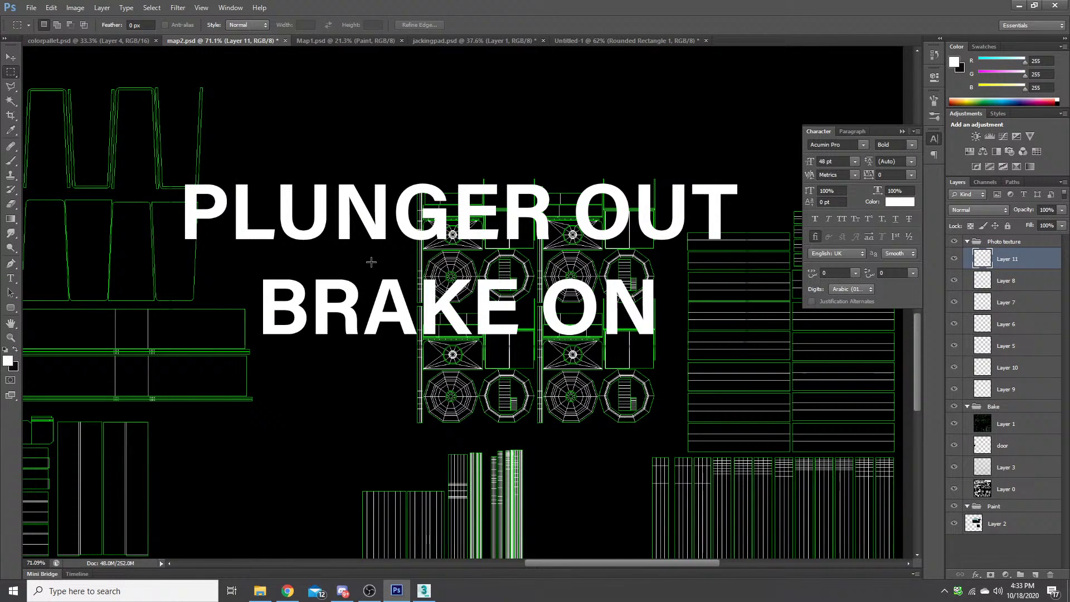
{"action": "key", "text": "ctrl+t"}
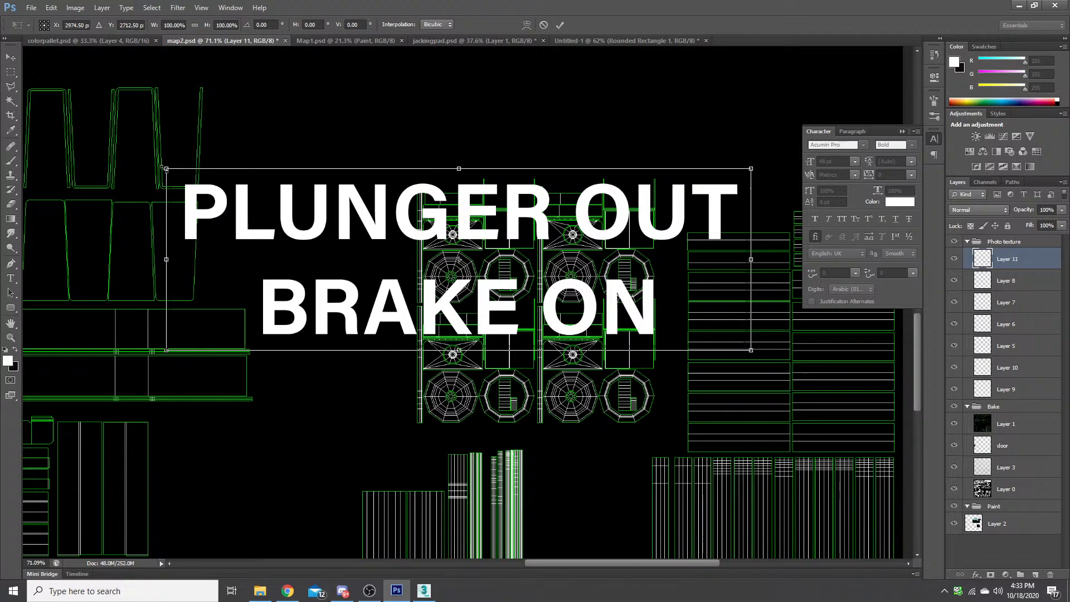